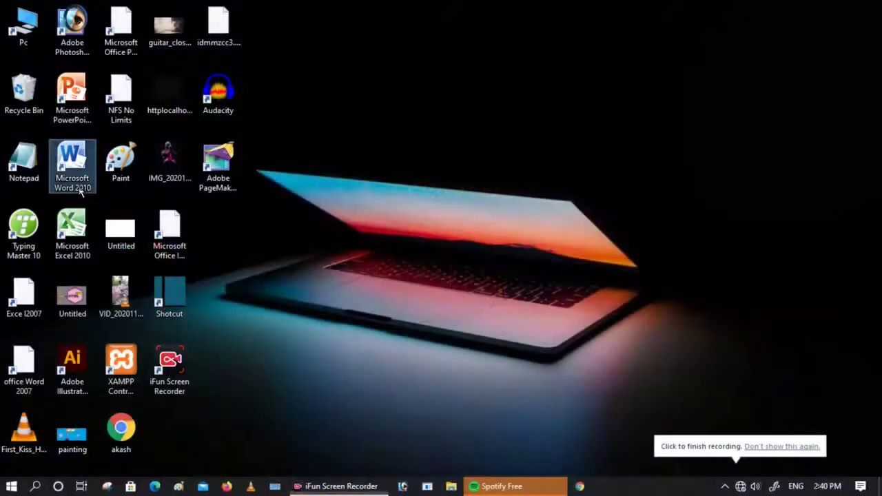
Step: Launch Microsoft Word 2010 from its desktop icon to get a new blank document
double_click(73, 165)
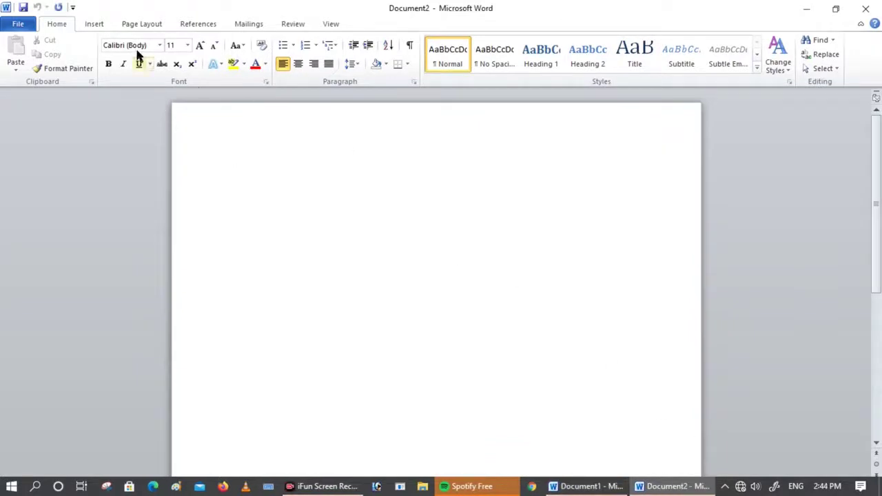
Step: Set the paper size to A4 and the orientation to landscape
left_click(96, 25)
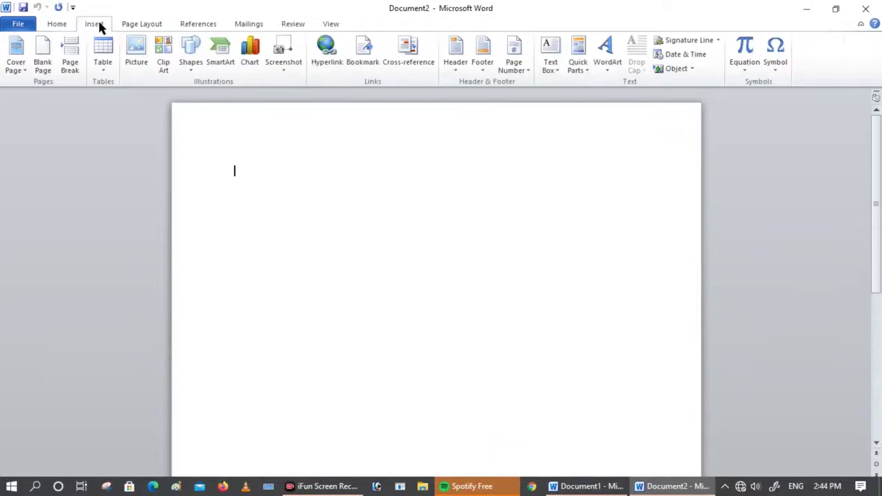
left_click(155, 26)
left_click(178, 70)
left_click(166, 64)
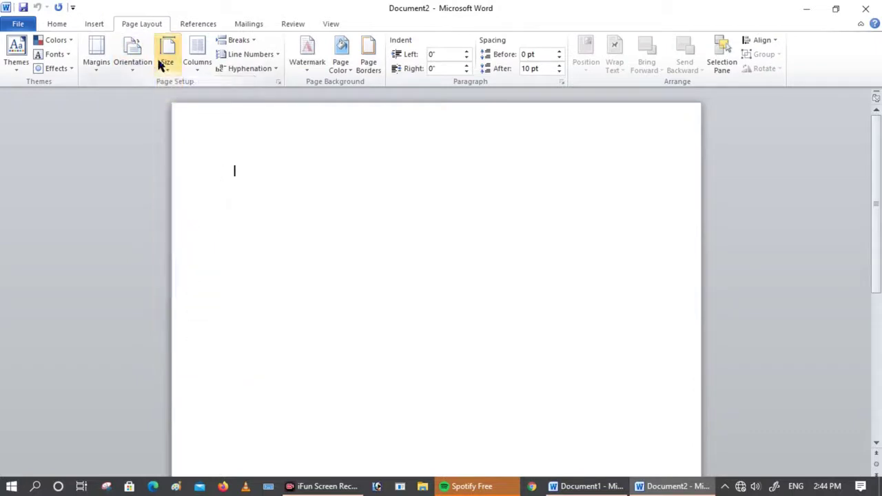
left_click(159, 58)
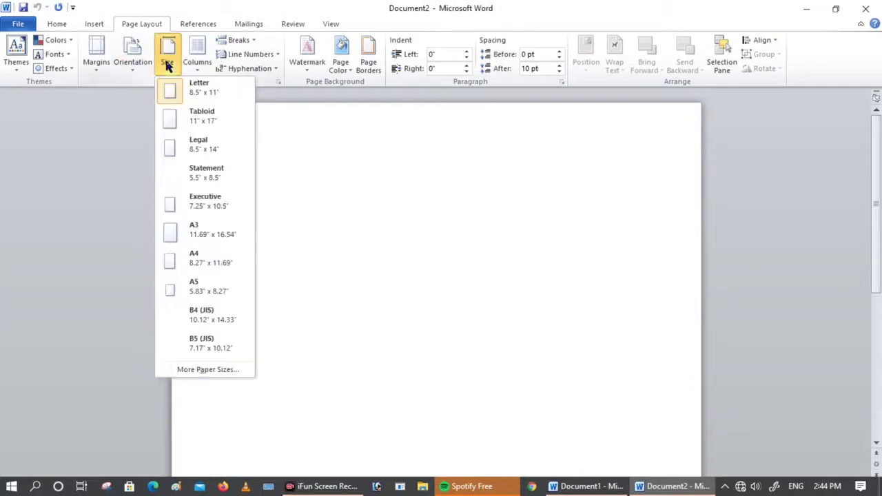
left_click(209, 262)
left_click(96, 61)
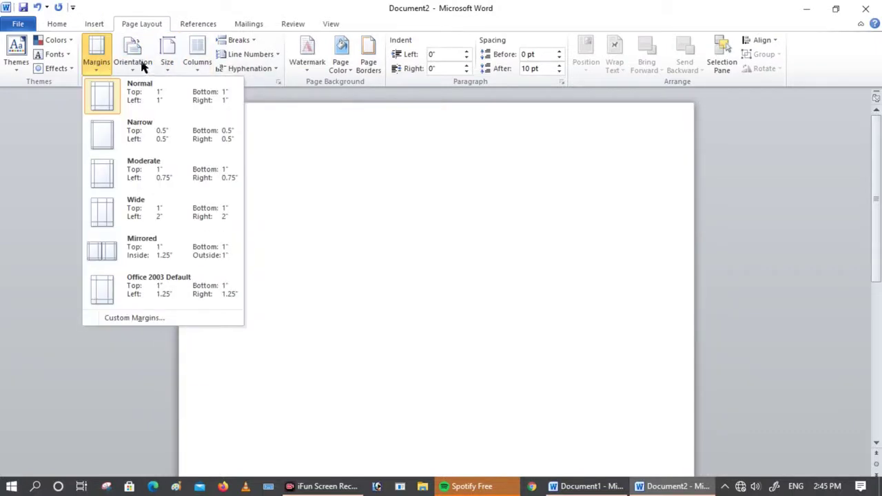
left_click(132, 62)
left_click(158, 119)
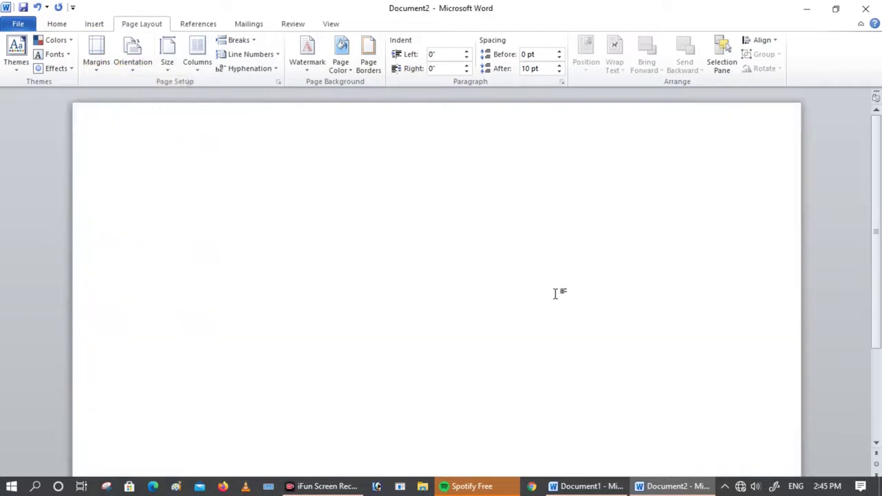
Step: Add a plain Box page border around the whole page
key("ctrl+z")
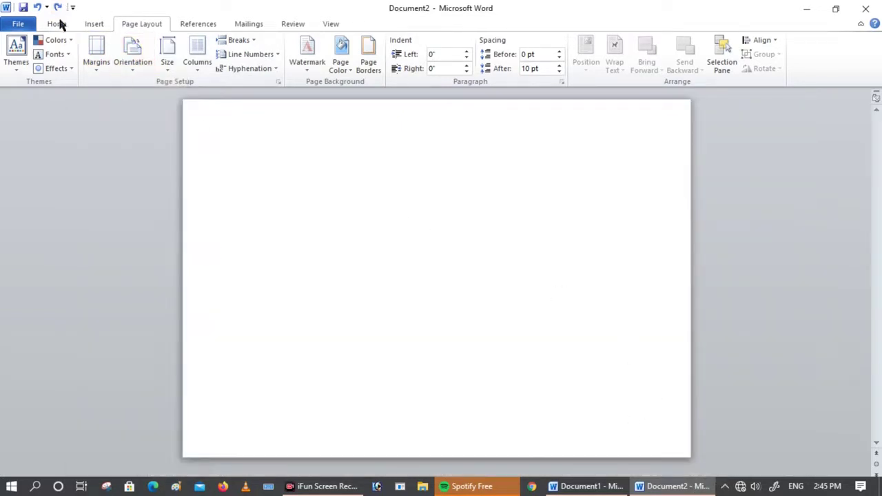
left_click(58, 23)
left_click(153, 25)
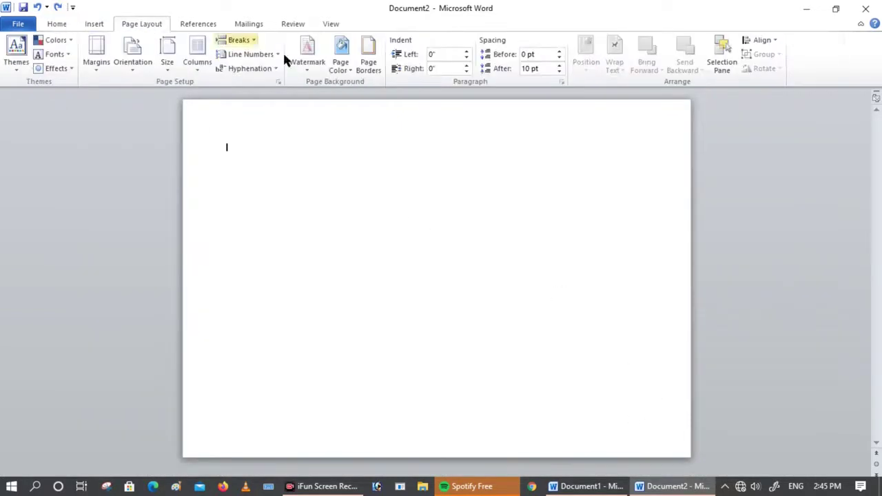
left_click(367, 65)
left_click(292, 203)
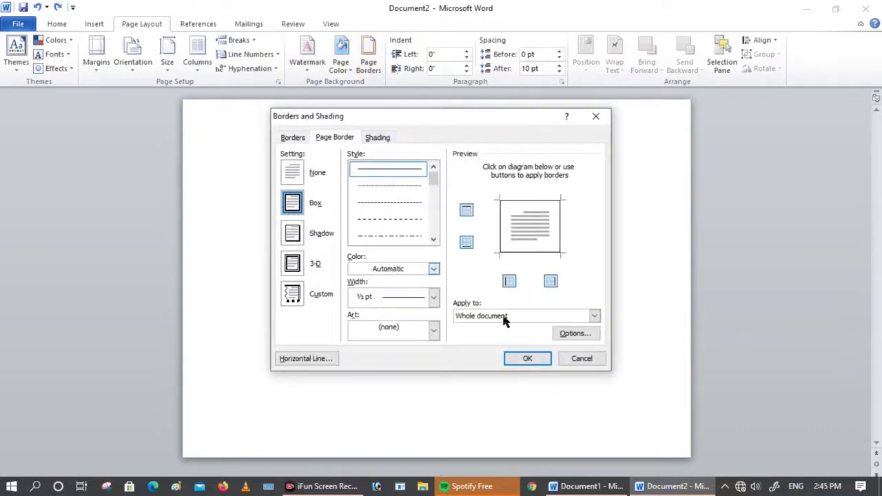
left_click(528, 360)
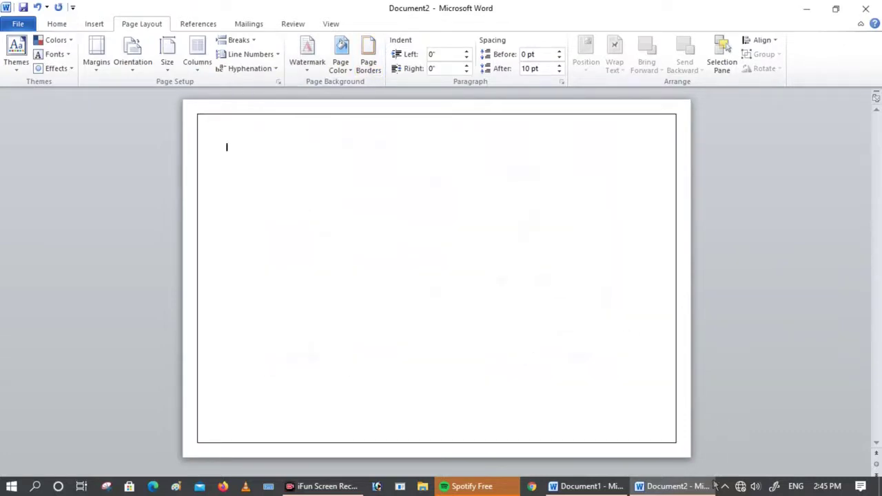
Step: Draw a rectangle from the top-left border corner to the bottom border, about 7.58" by 2.76"
left_click(90, 24)
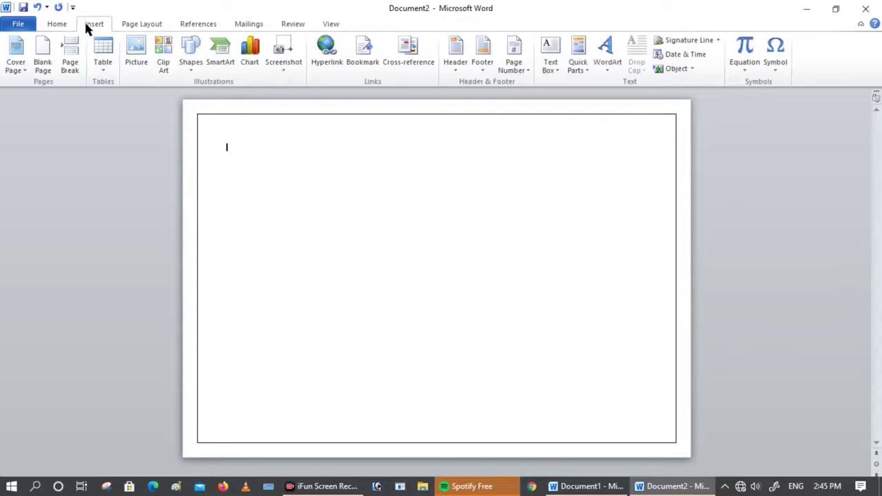
left_click(196, 60)
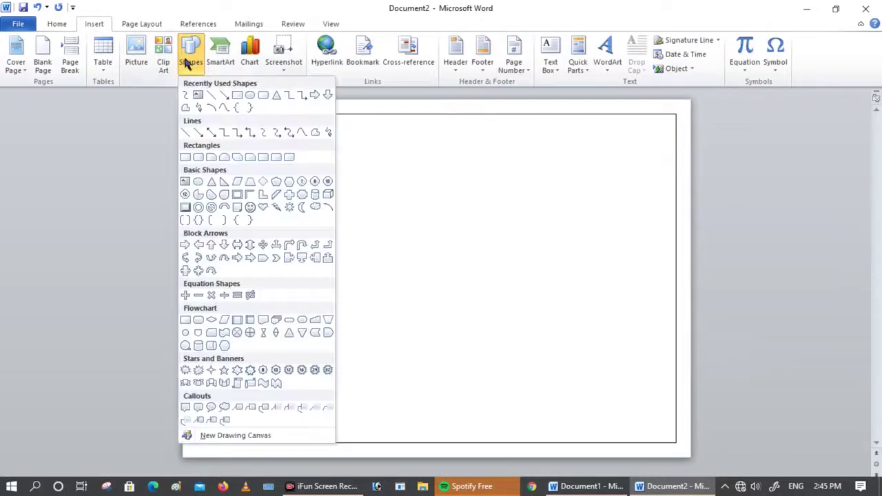
left_click(236, 94)
mouse_move(204, 126)
left_mouse_down()
mouse_move(288, 437)
mouse_move(297, 440)
left_mouse_up()
left_click_drag(248, 333, 241, 321)
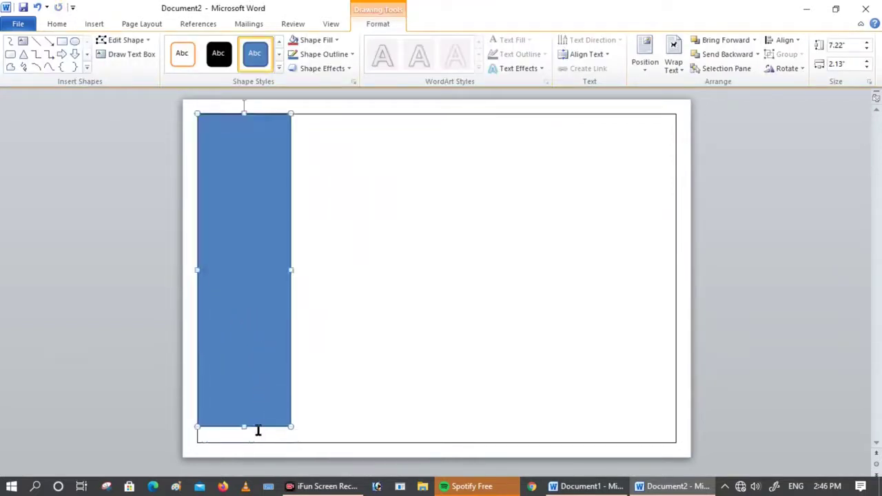
left_click_drag(244, 427, 246, 441)
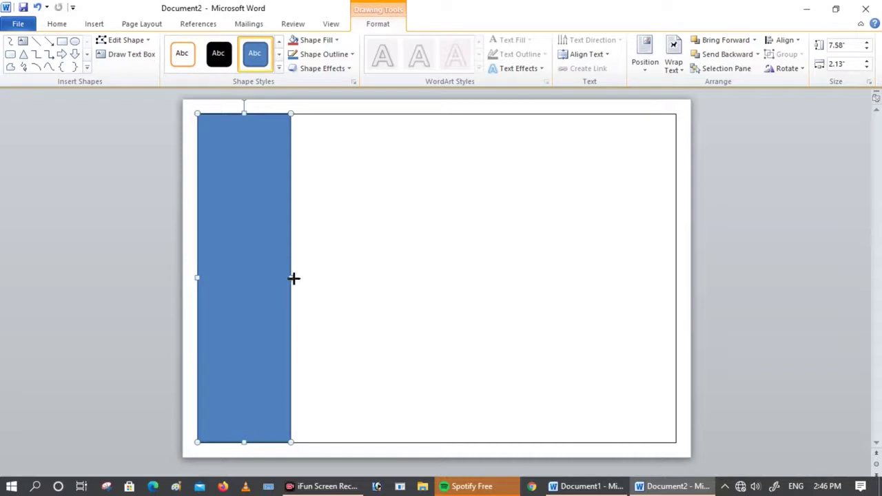
left_click_drag(291, 277, 317, 282)
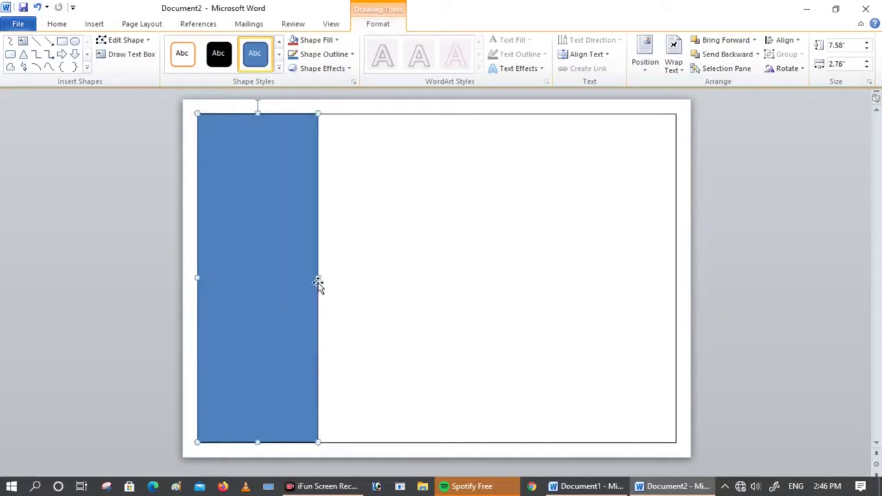
left_click(376, 251)
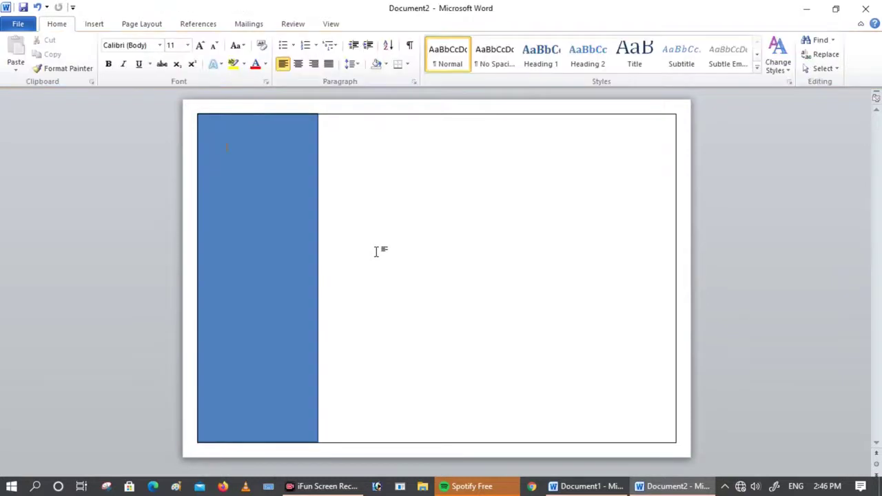
Step: Duplicate the left panel and reshape the copy into a top banner reaching the right border
left_click(262, 250)
key("ctrl+d")
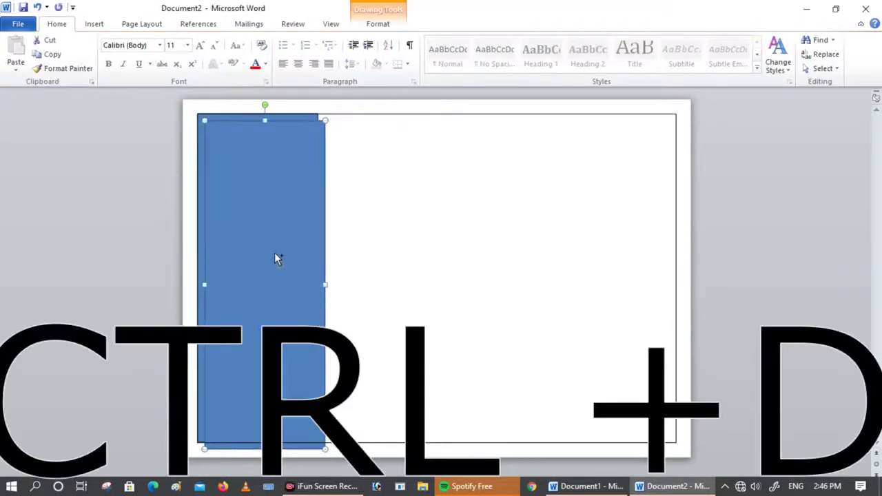
left_click_drag(299, 292, 422, 286)
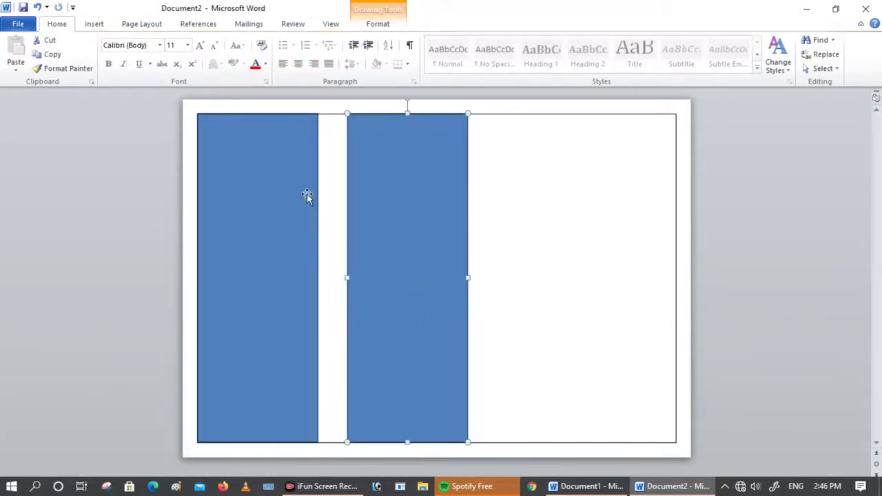
left_click_drag(382, 195, 359, 196)
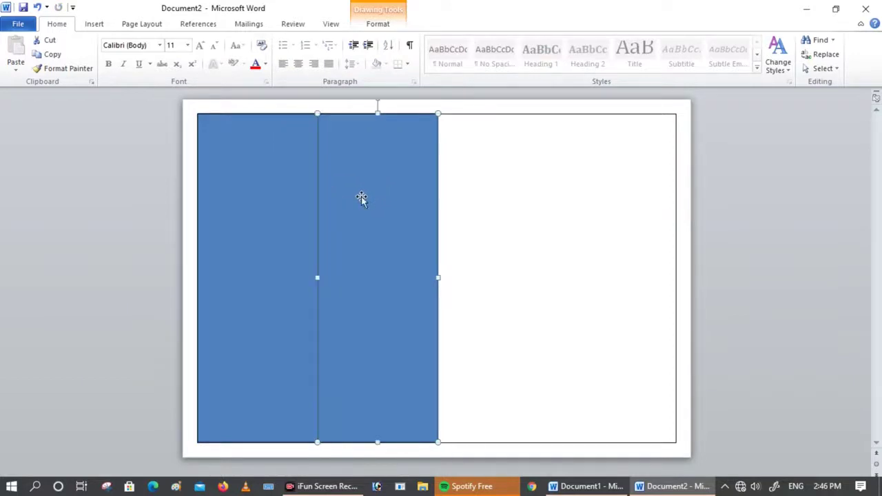
left_click_drag(440, 443, 666, 201)
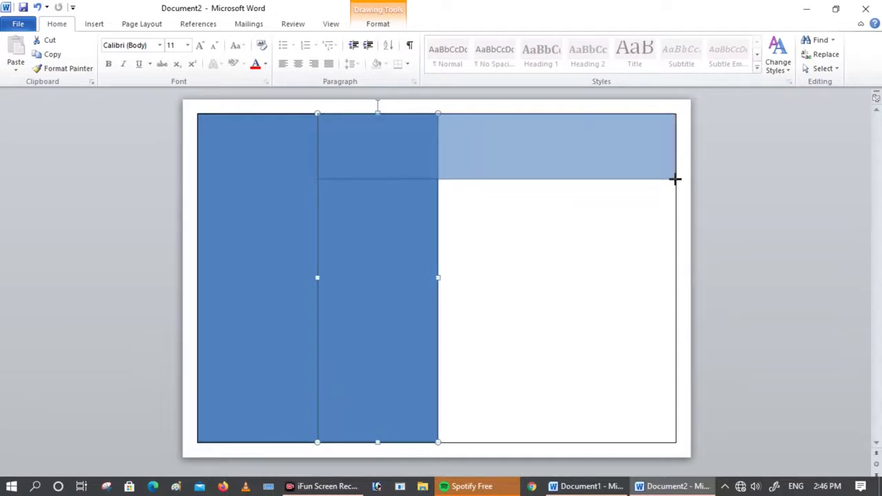
left_click_drag(666, 201, 675, 179)
left_click(501, 269)
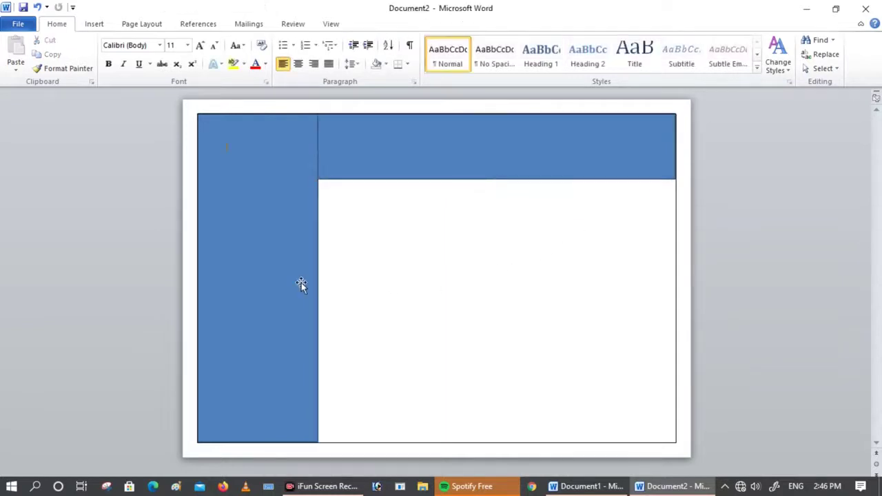
left_click(264, 191)
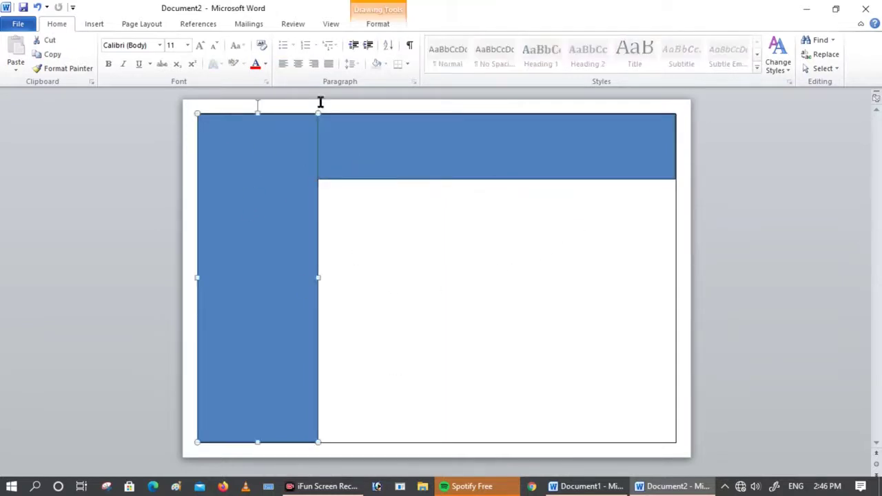
Step: Give the left panel a gradient fill in the full fill settings
left_click(386, 26)
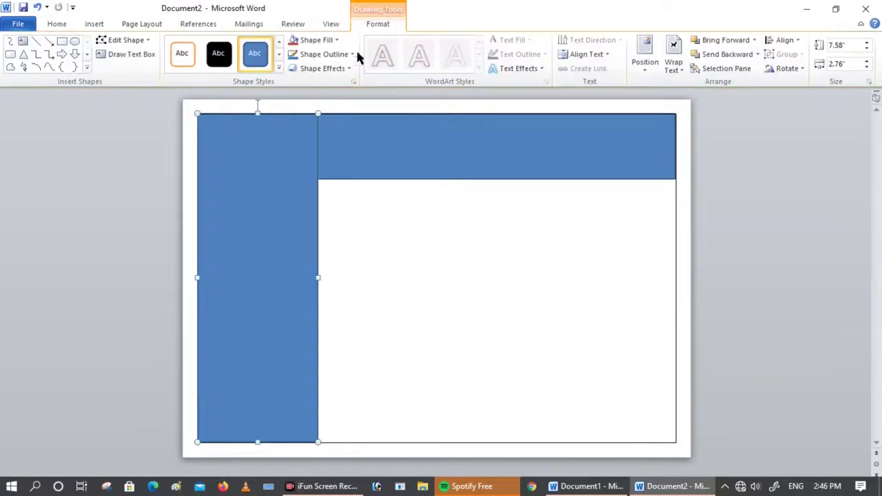
left_click(331, 41)
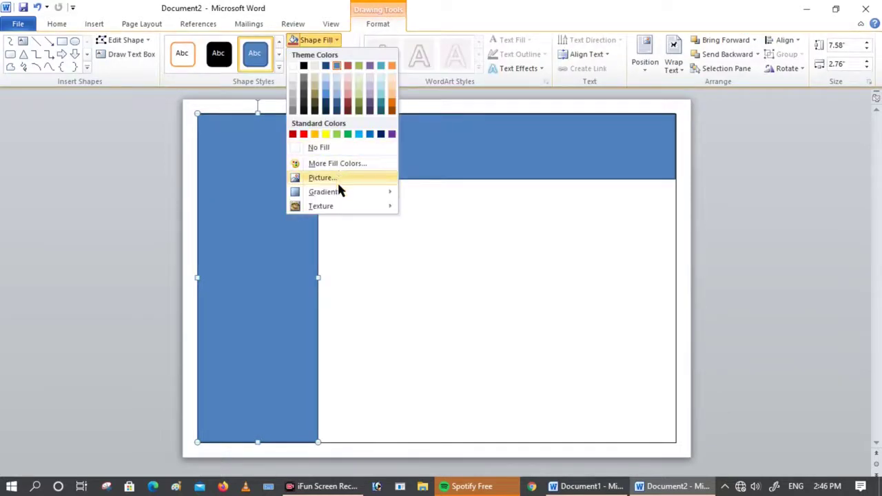
mouse_move(323, 192)
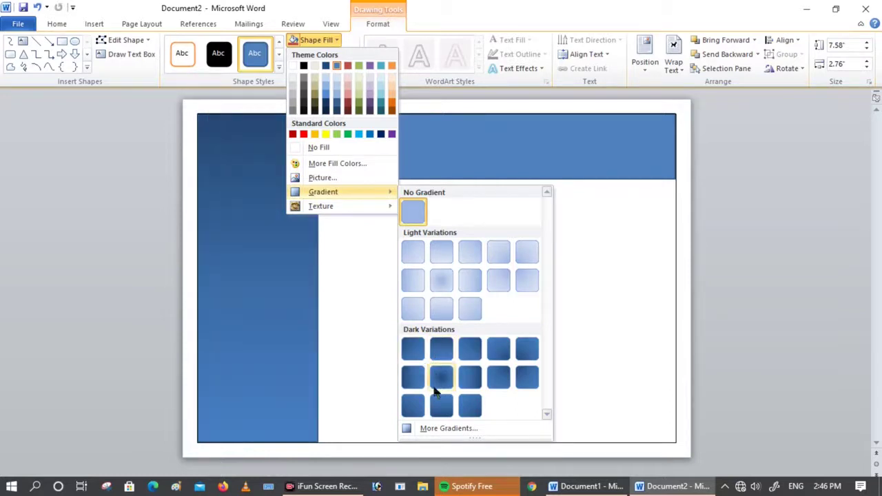
left_click(436, 426)
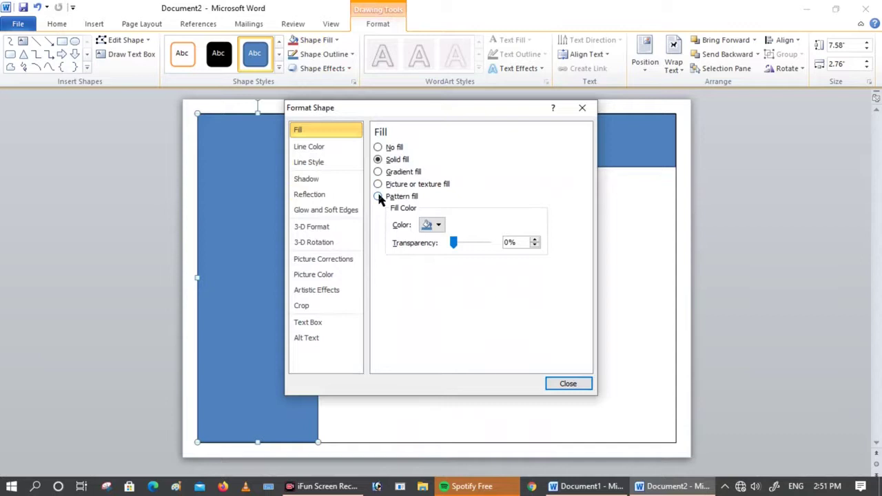
left_click(378, 198)
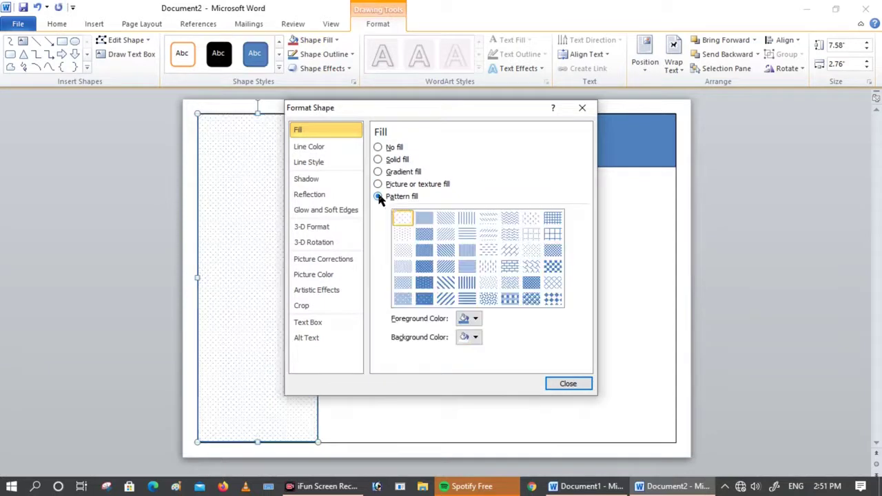
left_click(378, 185)
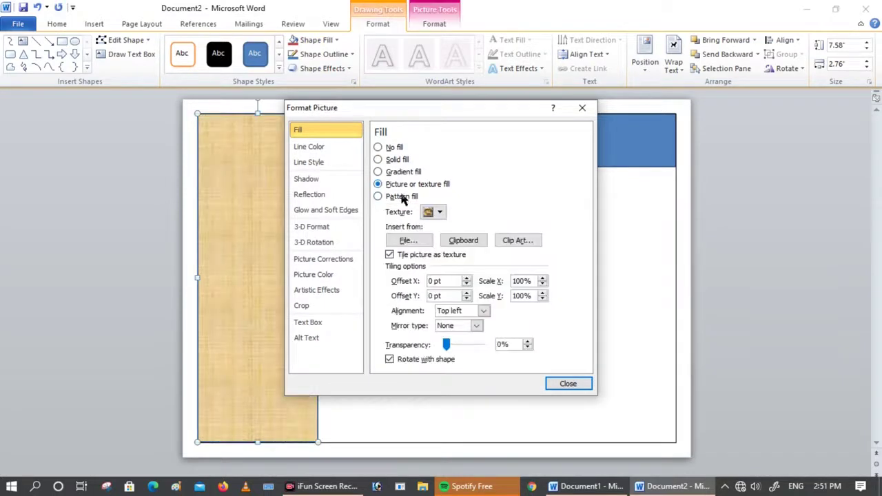
left_click(378, 172)
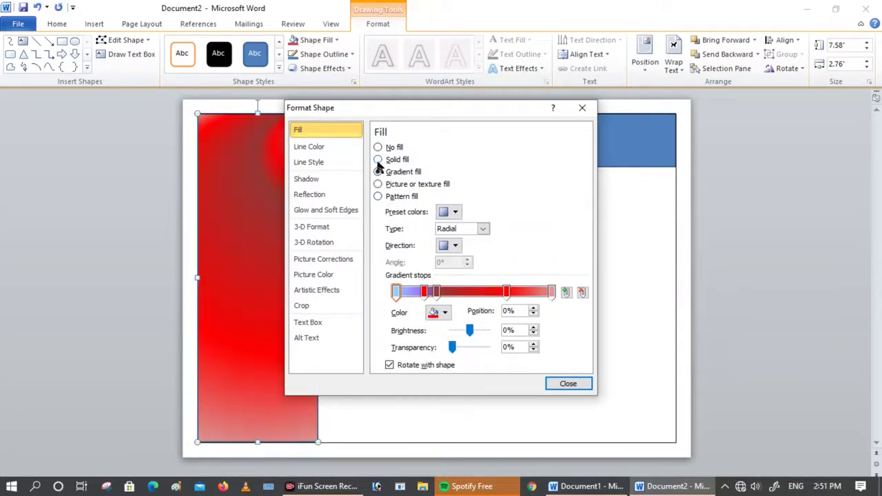
left_click(378, 160)
left_click(379, 173)
Step: Move the gradient stops to 35%, 45% and 79%, making the last stop red
mouse_move(436, 292)
left_mouse_down()
mouse_move(453, 295)
mouse_move(420, 293)
mouse_move(433, 295)
left_mouse_up()
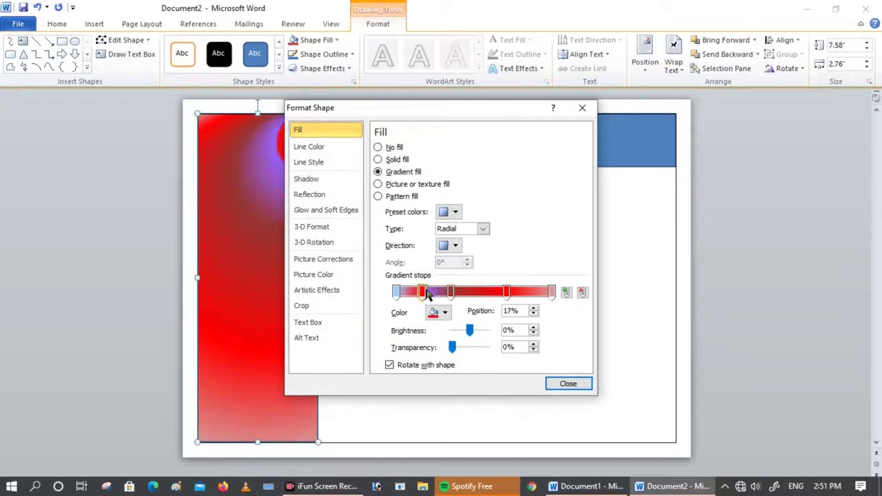
mouse_move(507, 292)
left_mouse_down()
mouse_move(465, 293)
mouse_move(488, 293)
left_mouse_up()
left_click_drag(552, 292, 544, 293)
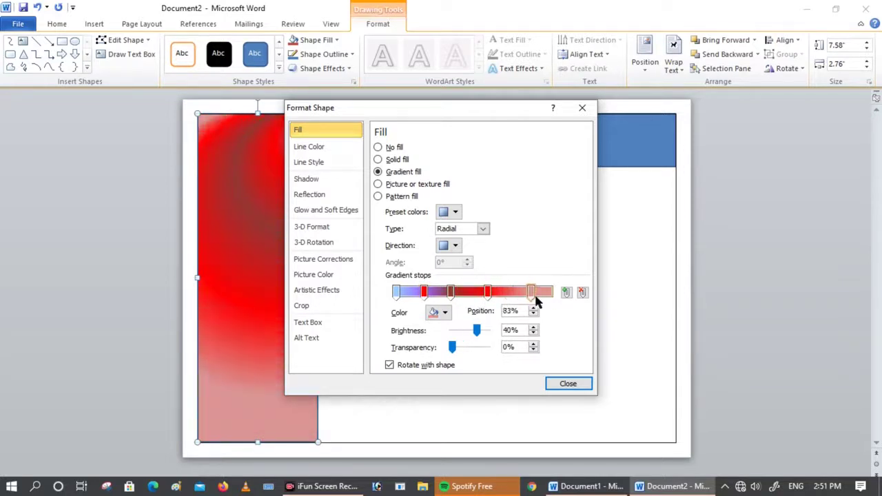
left_click(446, 313)
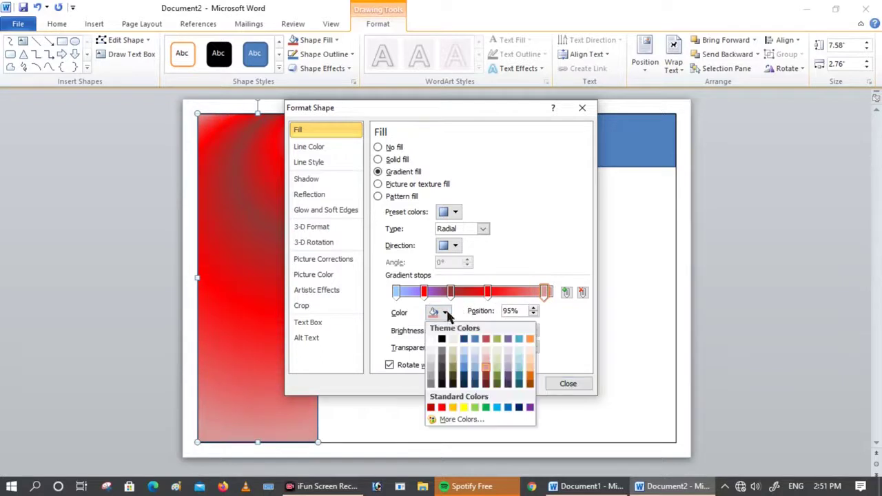
left_click(441, 407)
left_click_drag(542, 295, 518, 300)
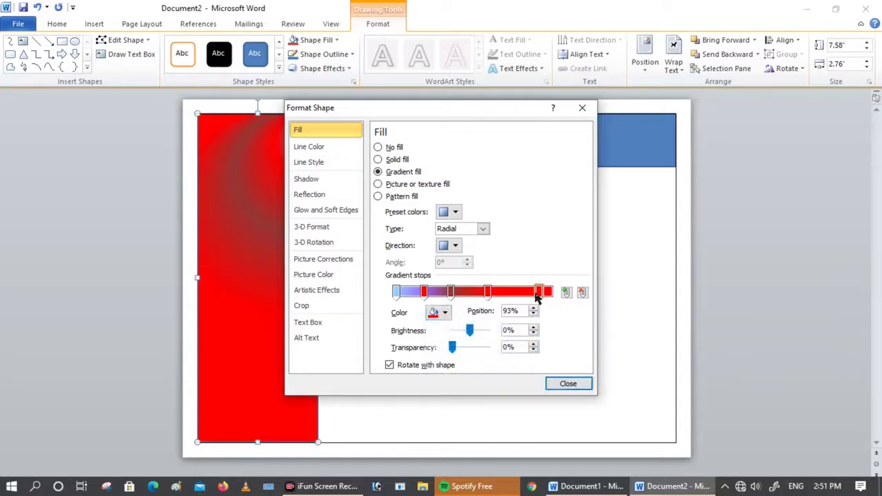
left_click(567, 384)
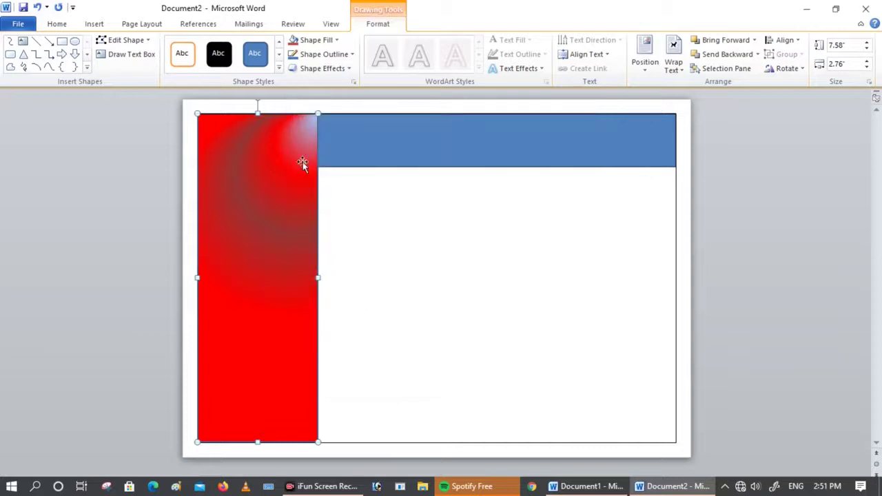
Step: Fill the top banner solid black
left_click(348, 143)
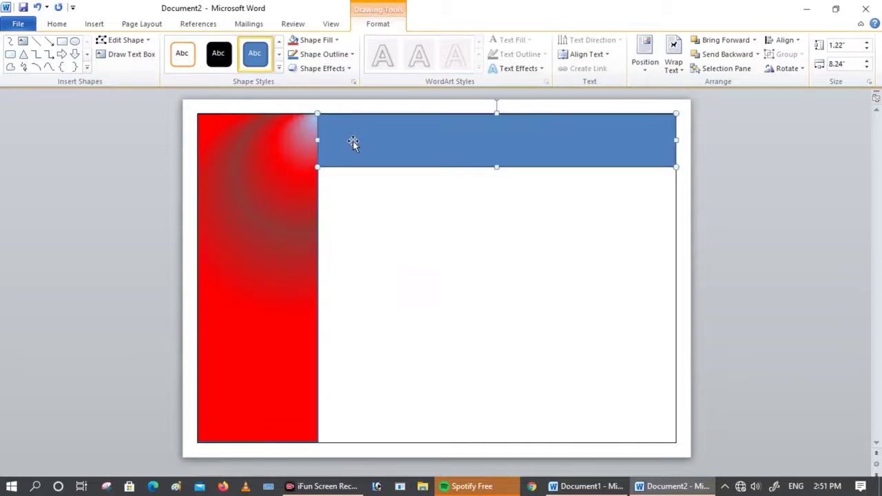
left_click(316, 40)
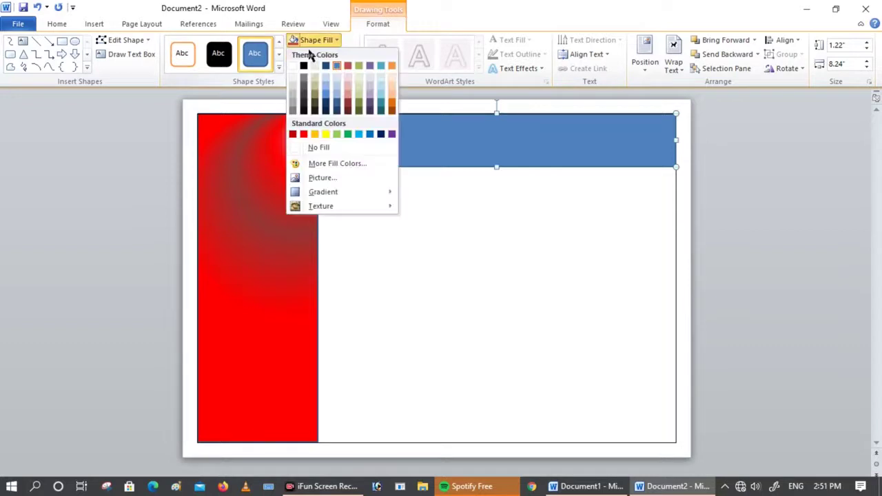
left_click(310, 114)
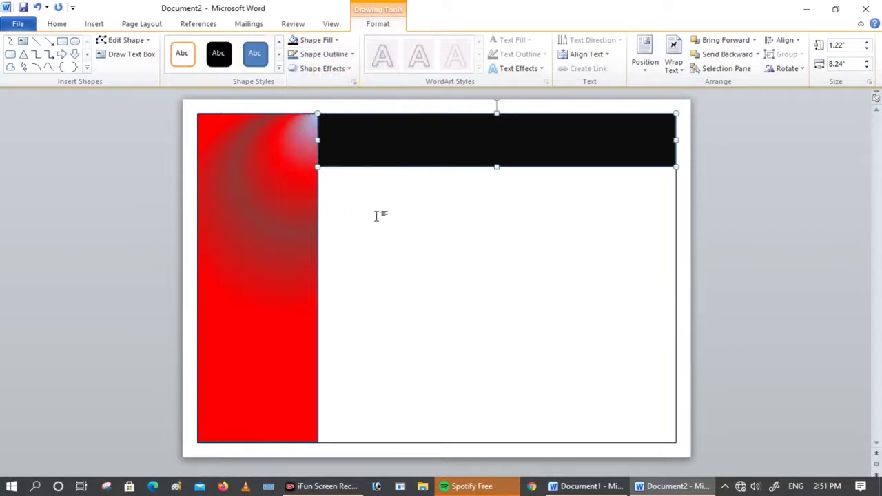
left_click(376, 217)
Step: Remove the outlines from the red panel and the black banner
left_click(301, 163)
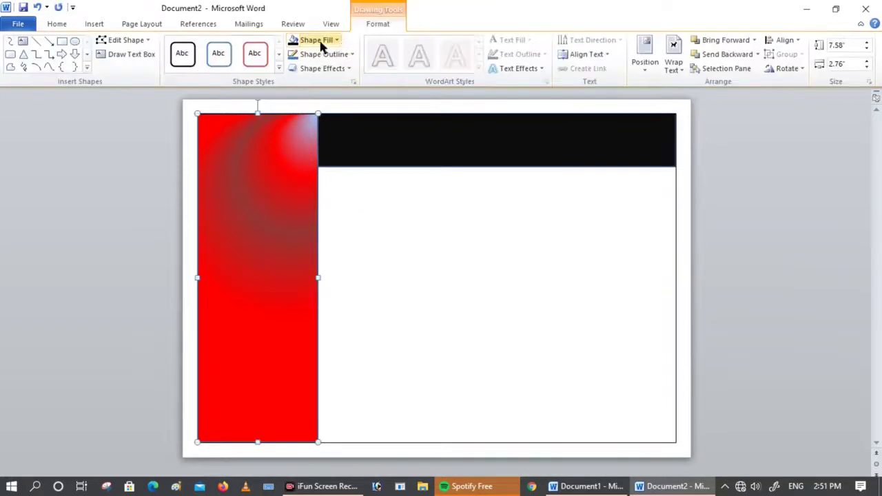
left_click(322, 54)
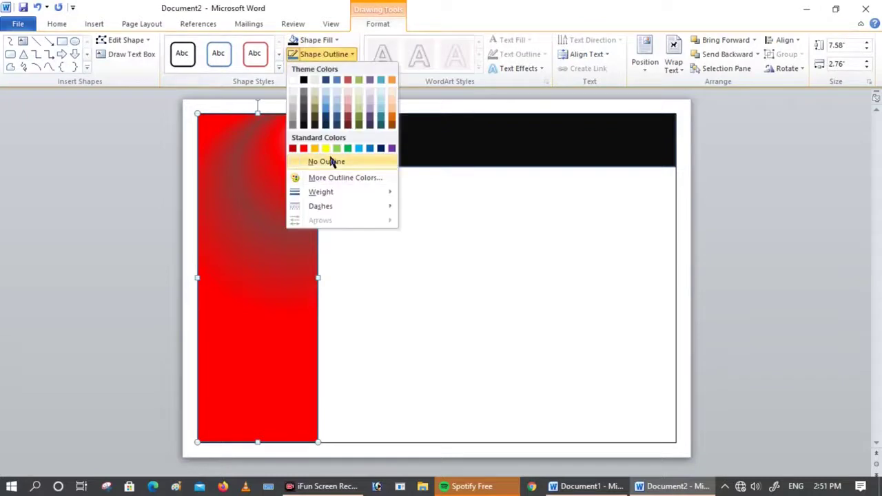
left_click(348, 160)
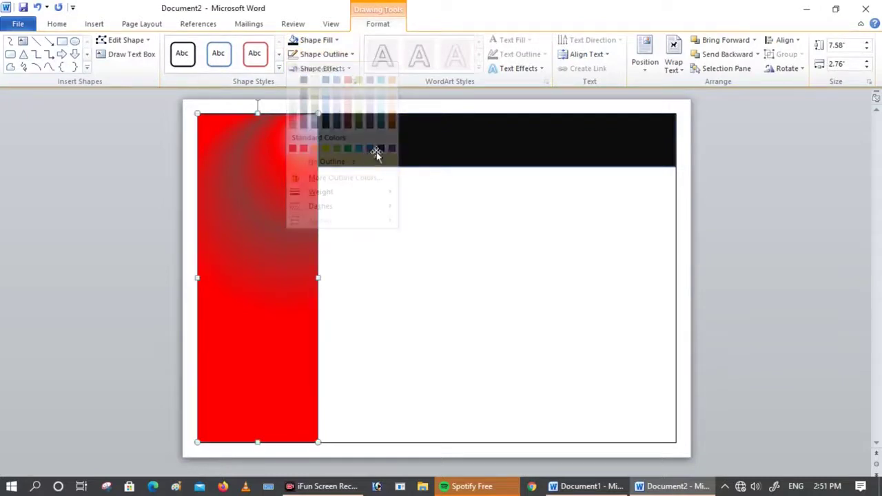
left_click(352, 135)
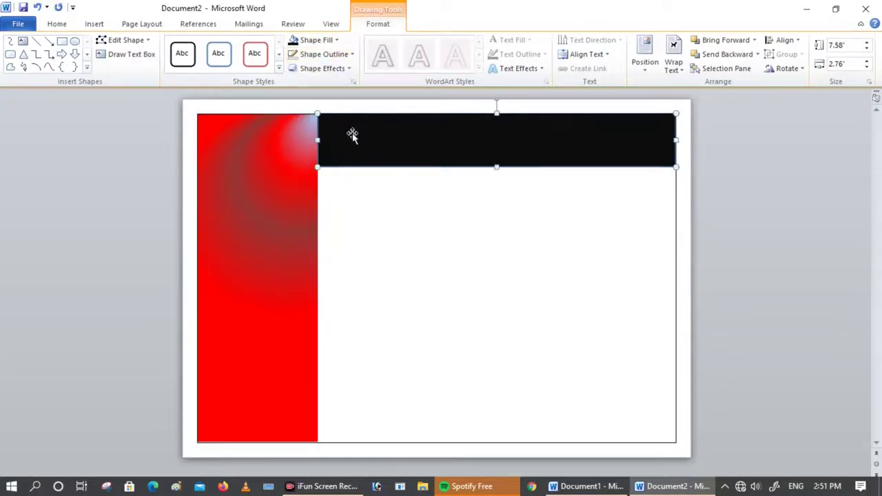
left_click(321, 54)
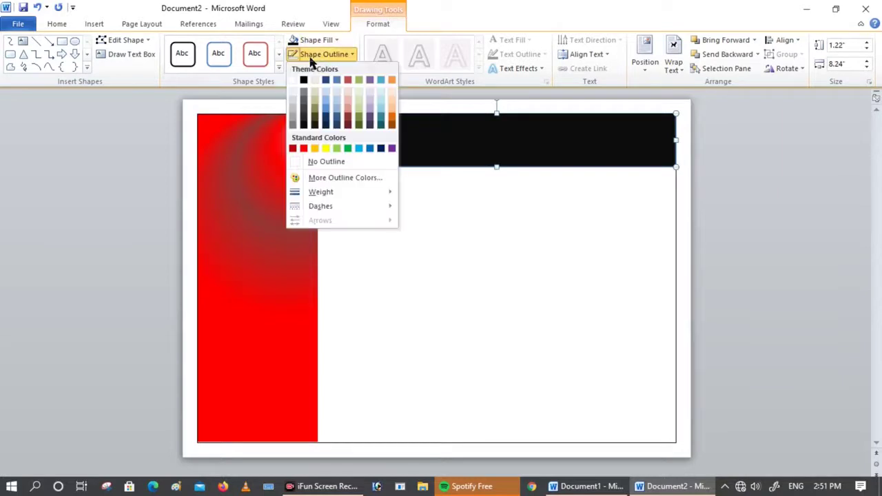
left_click(326, 163)
left_click(379, 196)
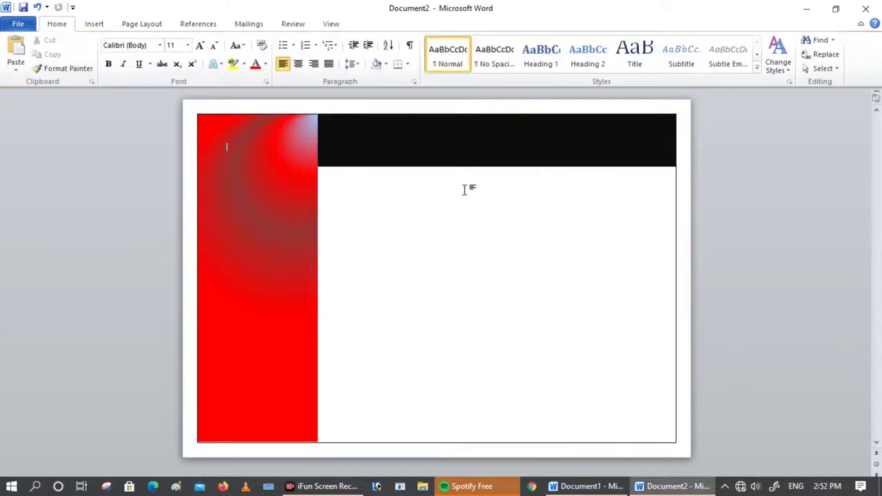
left_click(455, 136)
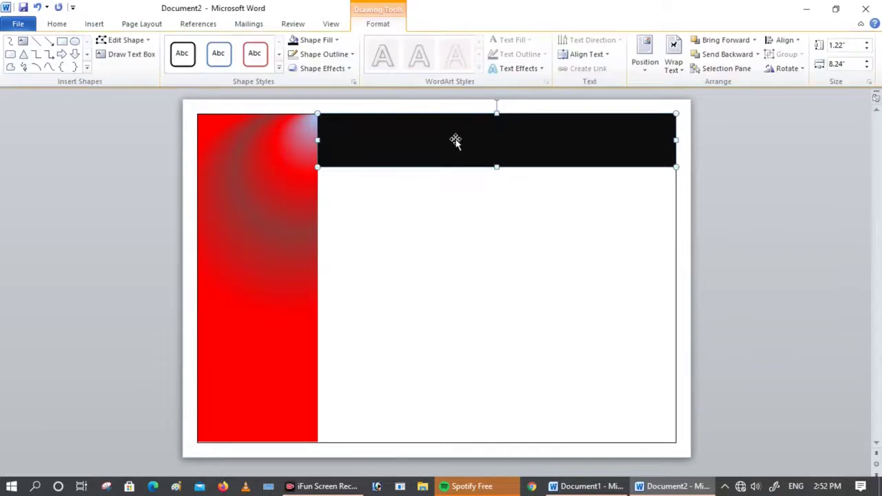
Step: Copy the black banner and stretch the copy across the full page width just beneath it
key("ctrl+c")
key("ctrl+v")
left_click_drag(458, 136, 344, 231)
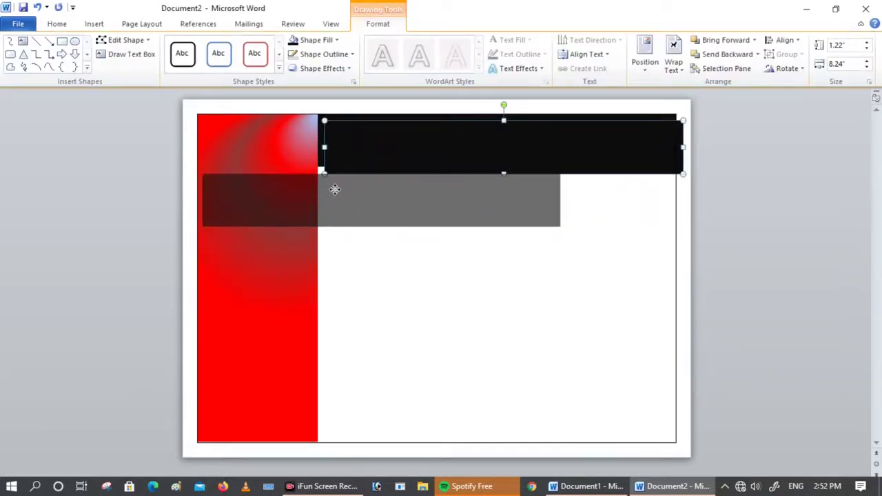
left_click_drag(345, 231, 330, 182)
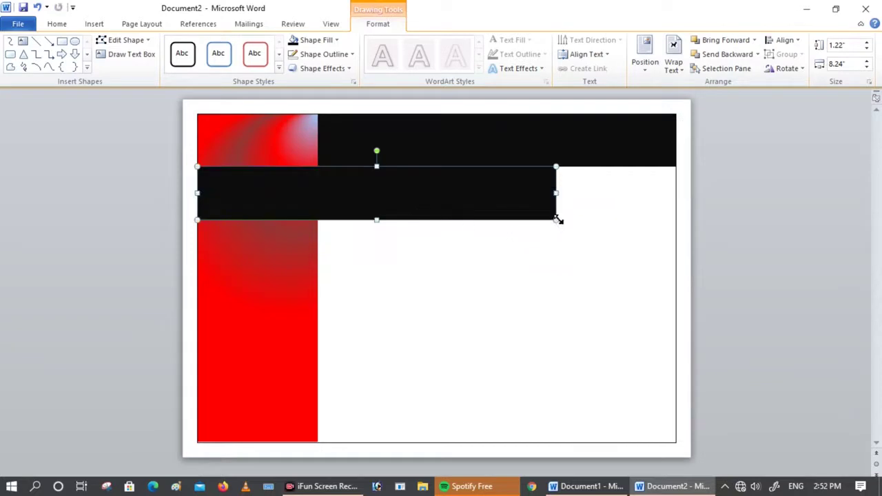
left_click_drag(557, 220, 676, 271)
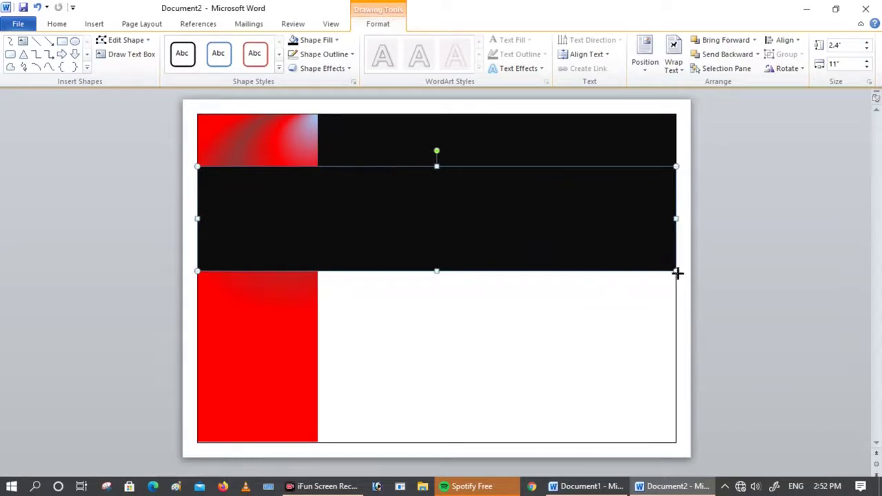
left_click_drag(675, 270, 676, 243)
left_click(391, 273)
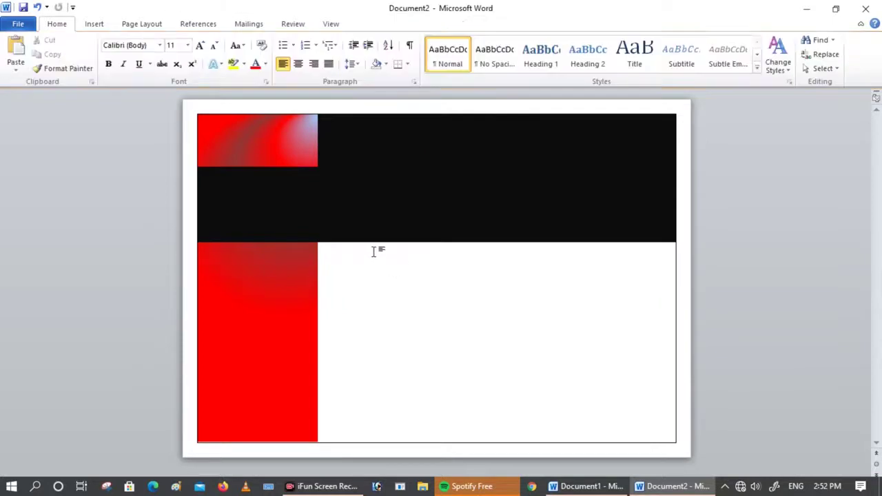
Step: Fill the new band light grey and remove its outline
left_click(290, 192)
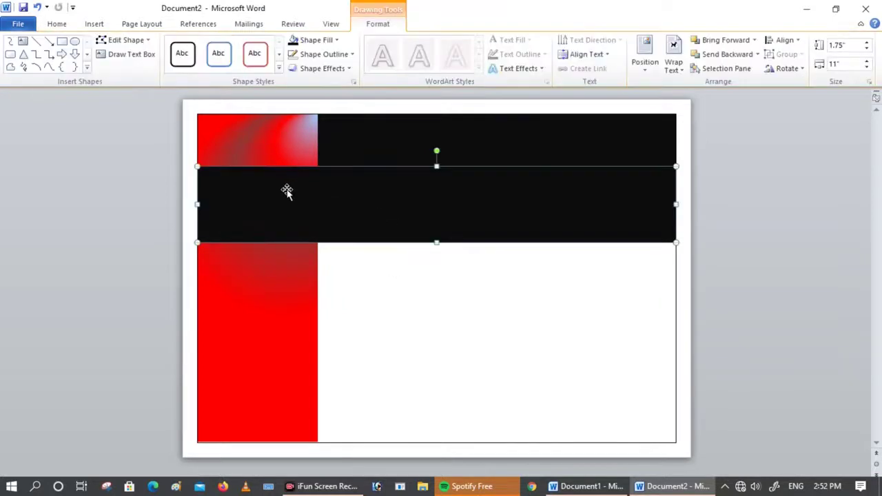
left_click(324, 40)
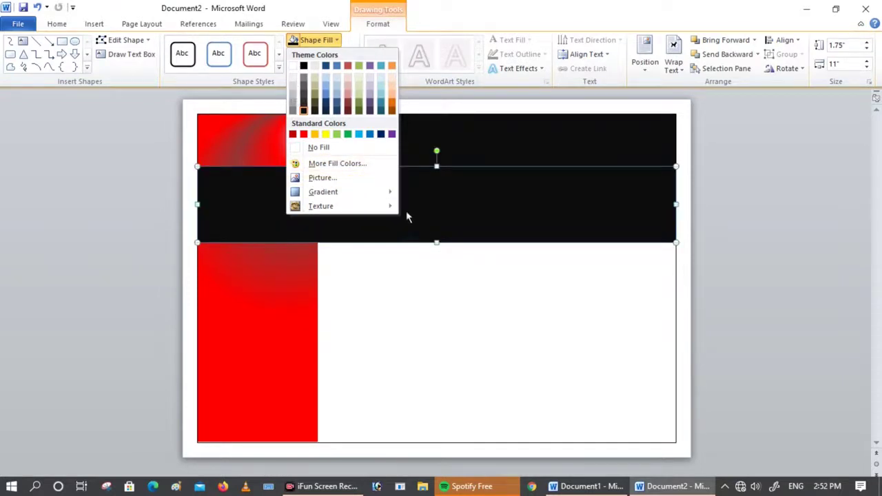
mouse_move(323, 192)
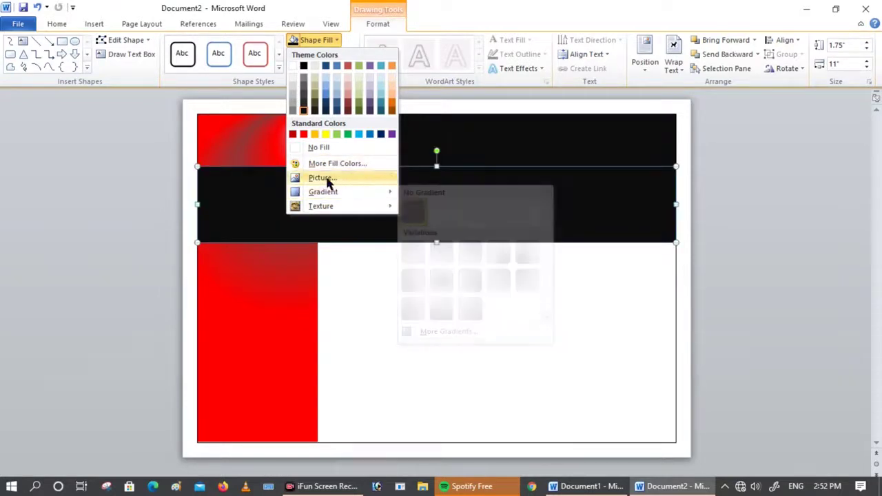
left_click(293, 82)
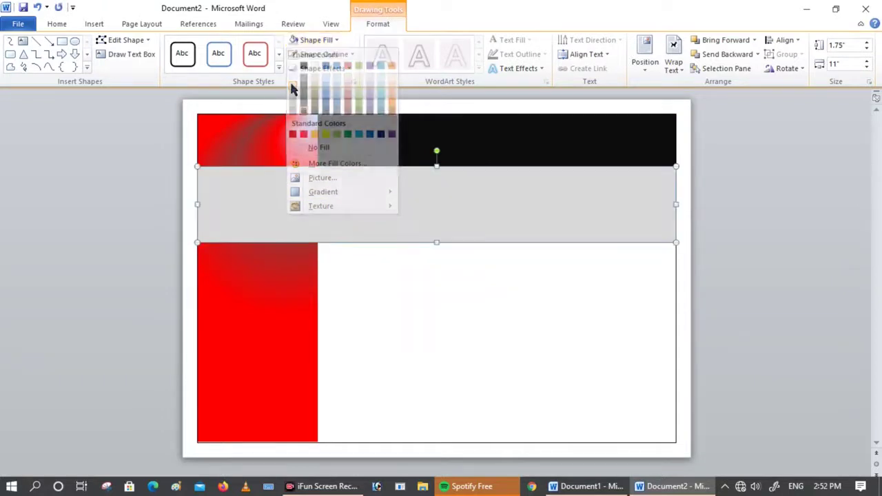
left_click(380, 350)
left_click(349, 236)
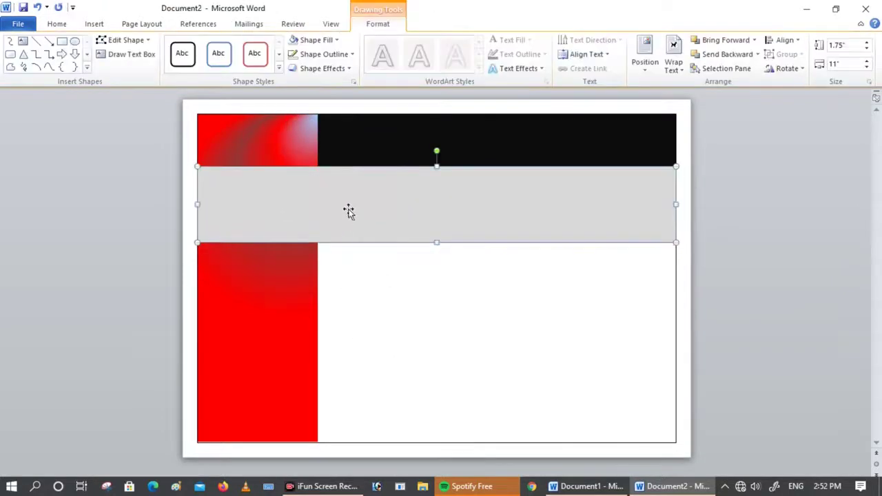
left_click(333, 54)
left_click(317, 163)
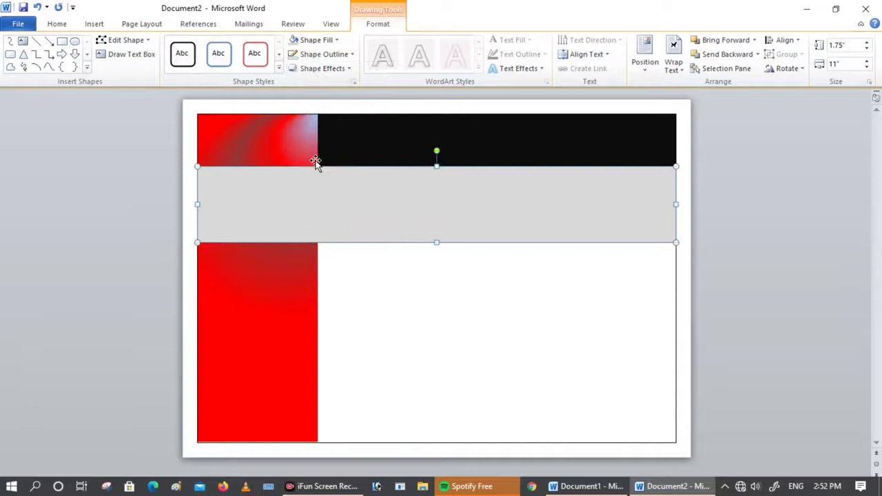
left_click(453, 366)
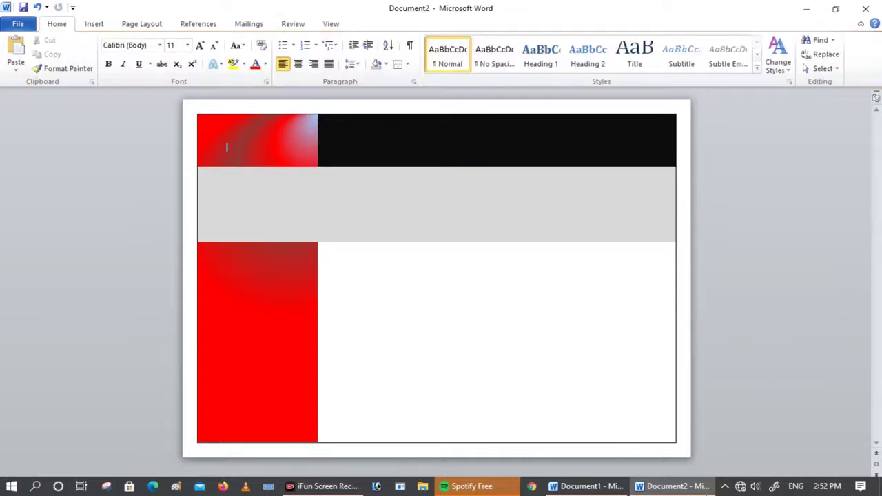
Step: Draw an oval and move it into the grey band
left_click(704, 485)
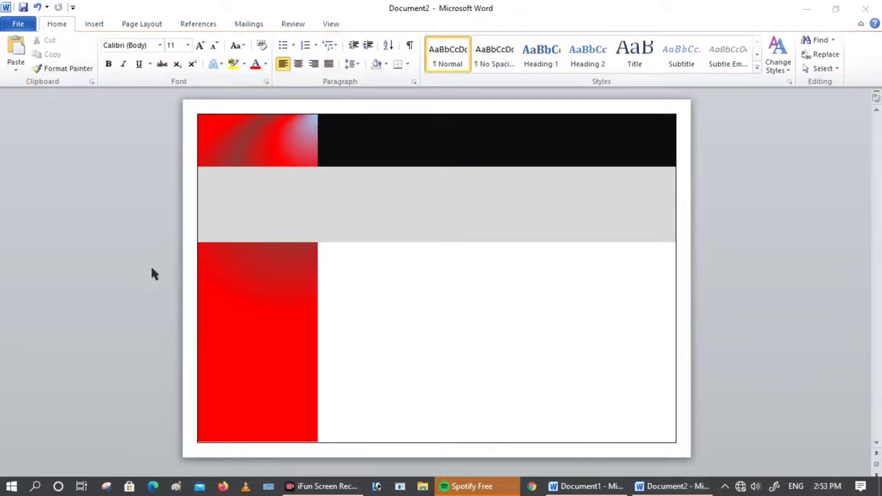
left_click(95, 23)
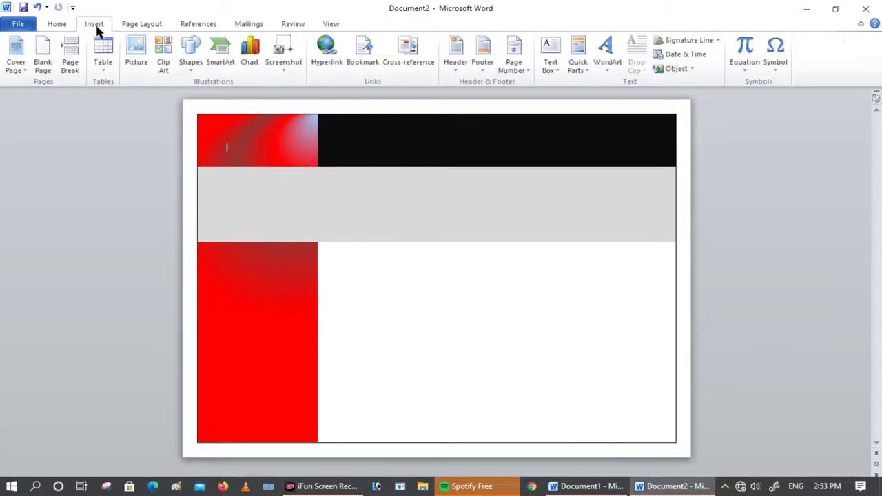
left_click(193, 69)
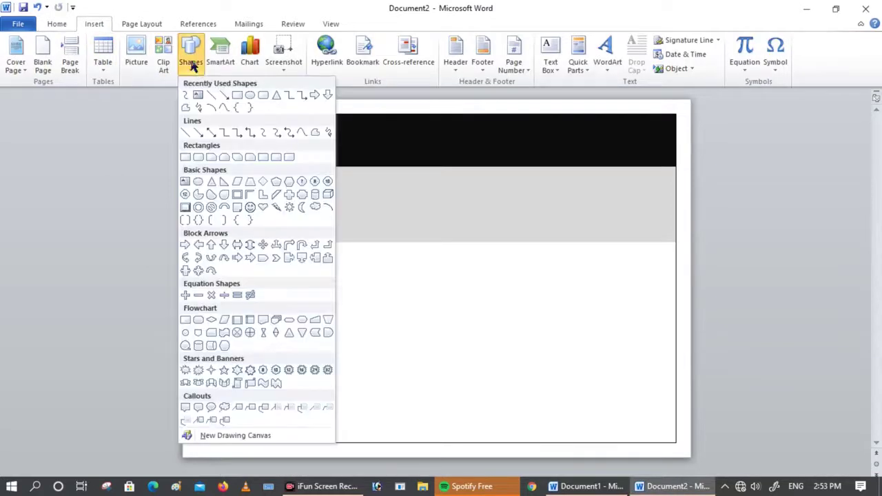
left_click(250, 96)
left_click_drag(356, 273, 443, 357)
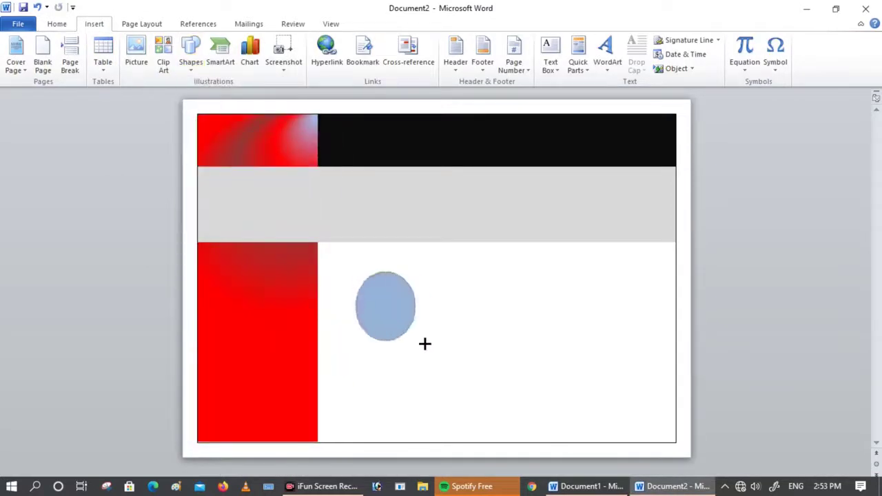
mouse_move(364, 287)
left_mouse_down()
mouse_move(268, 203)
mouse_move(301, 249)
mouse_move(301, 242)
left_mouse_up()
key("Escape")
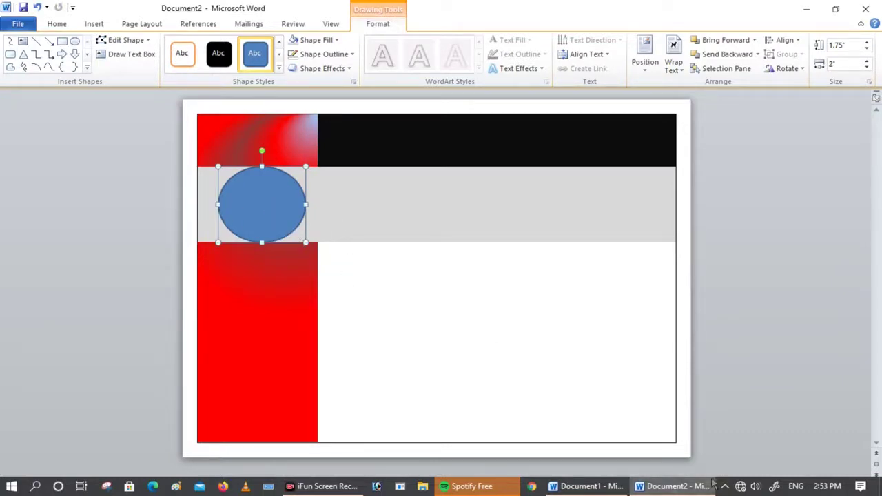
Step: Resize the oval to about 1.58" by 1.73" and nudge it to the band's left end
left_click(418, 318)
left_click(273, 205)
left_click_drag(272, 205, 310, 233)
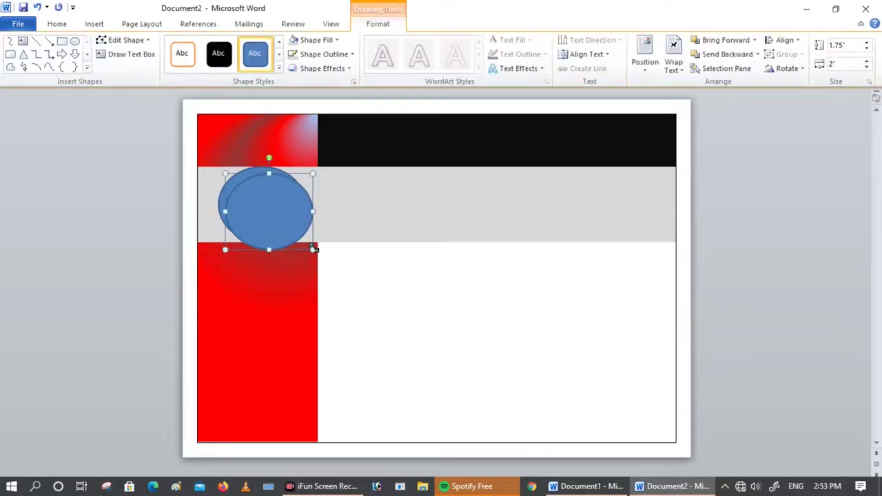
left_click_drag(306, 241, 306, 243)
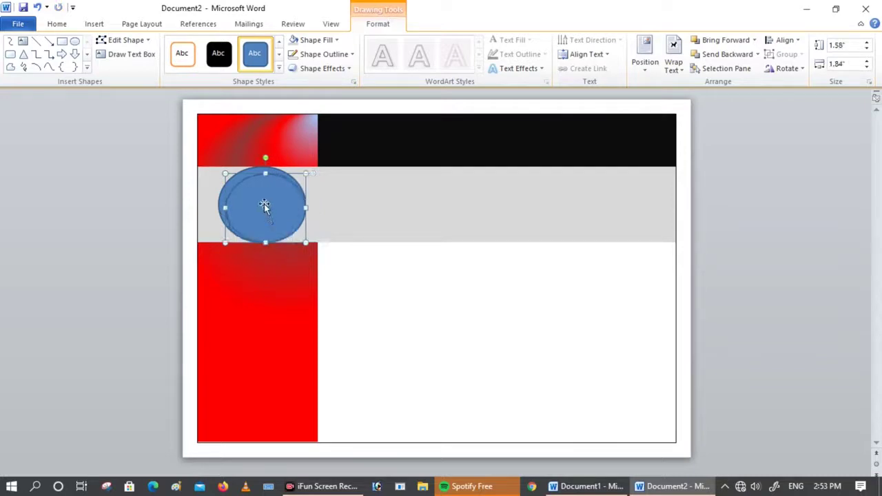
left_click_drag(260, 200, 260, 196)
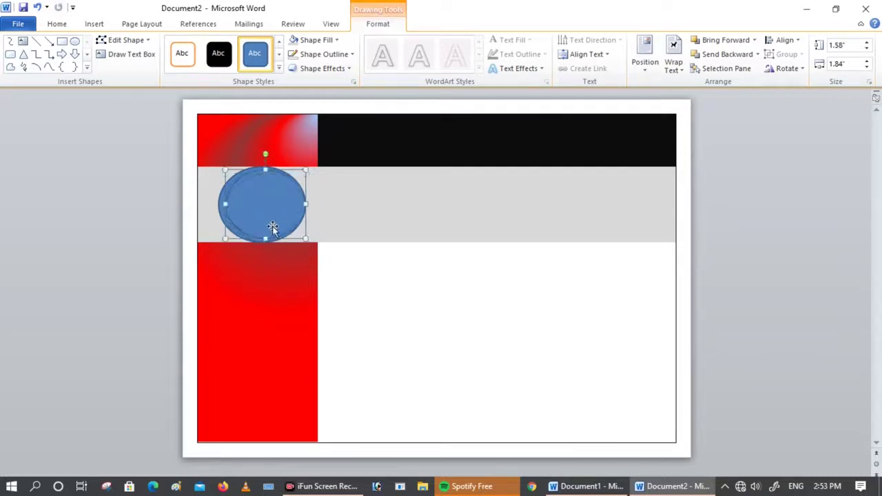
key("Left")
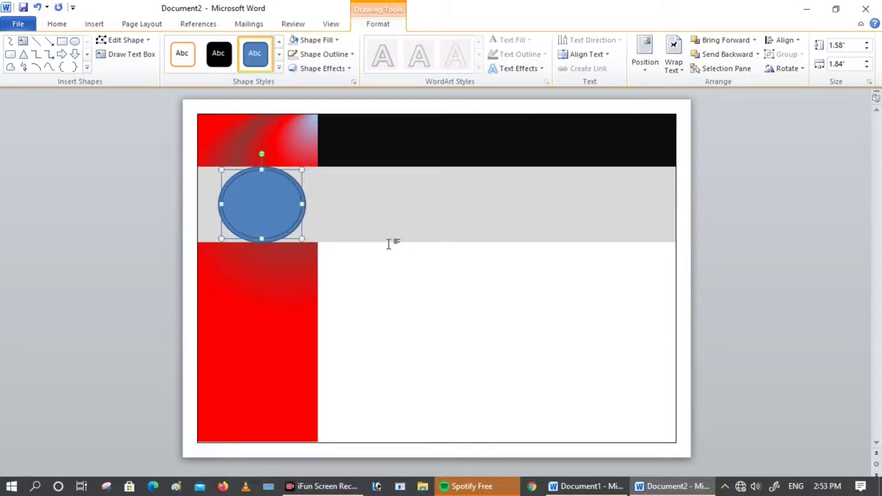
key("Down")
key("shift+Left")
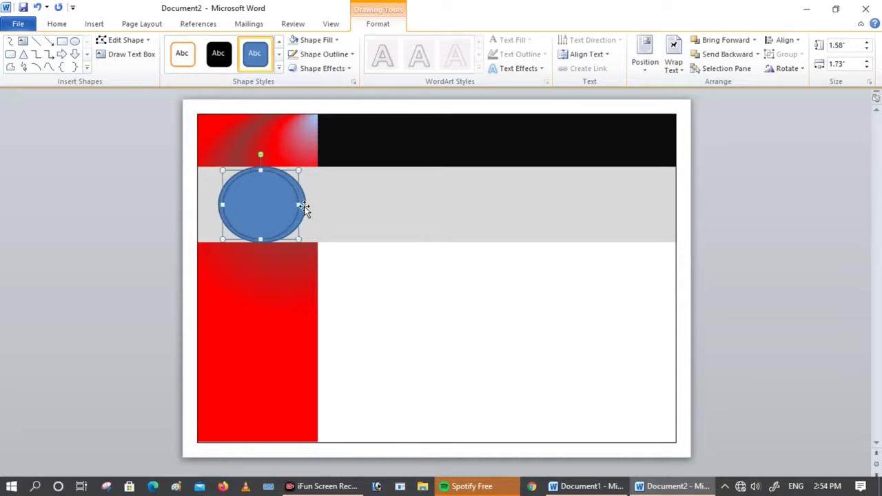
Step: Enlarge the oval to 1.75" by 2", fill the outer ring dark orange and the inner circle black
left_click_drag(304, 206, 305, 205)
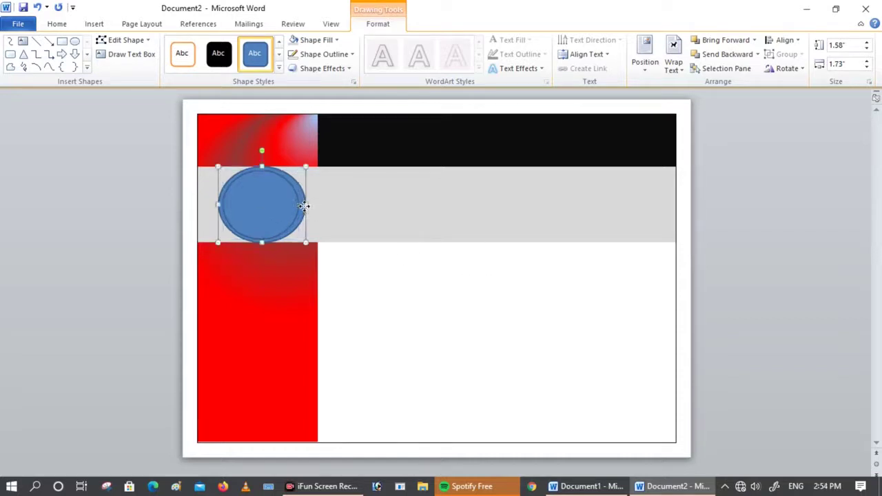
left_click(336, 41)
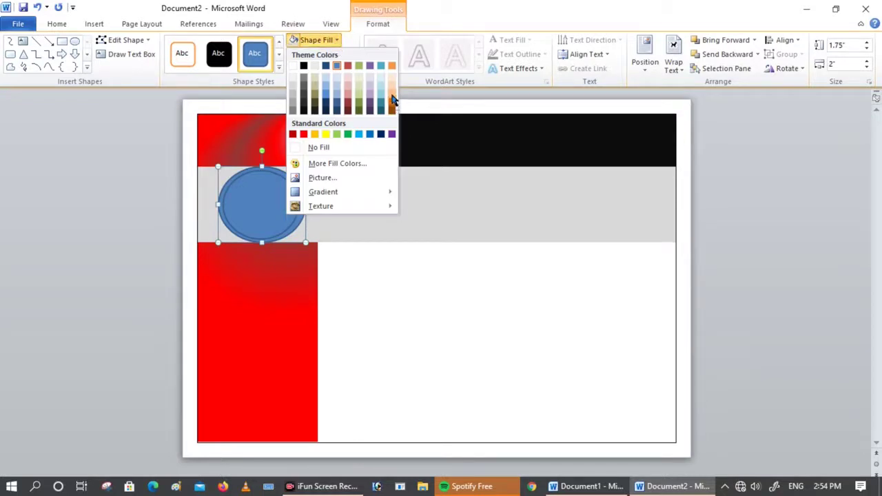
left_click(391, 92)
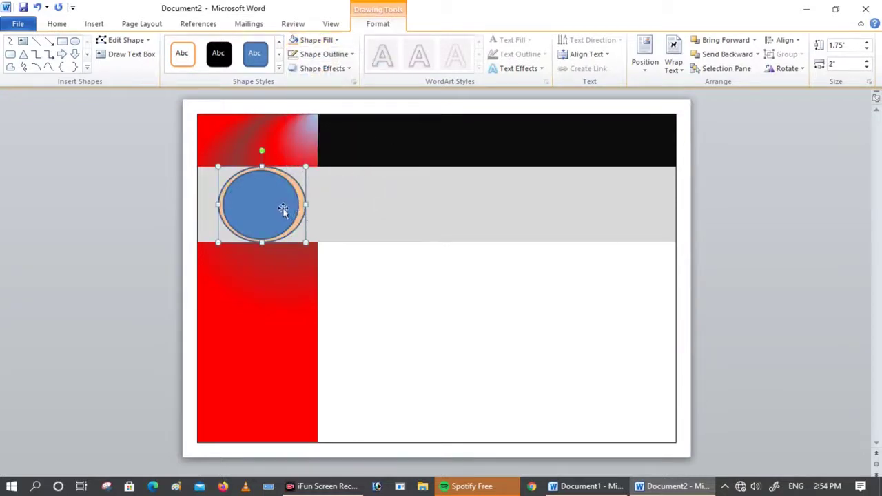
key("ctrl+z")
key("ctrl+z")
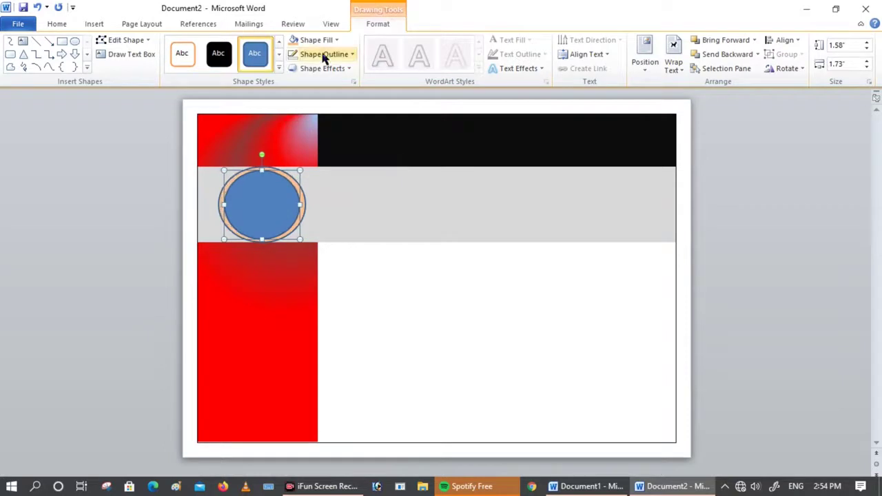
left_click(333, 40)
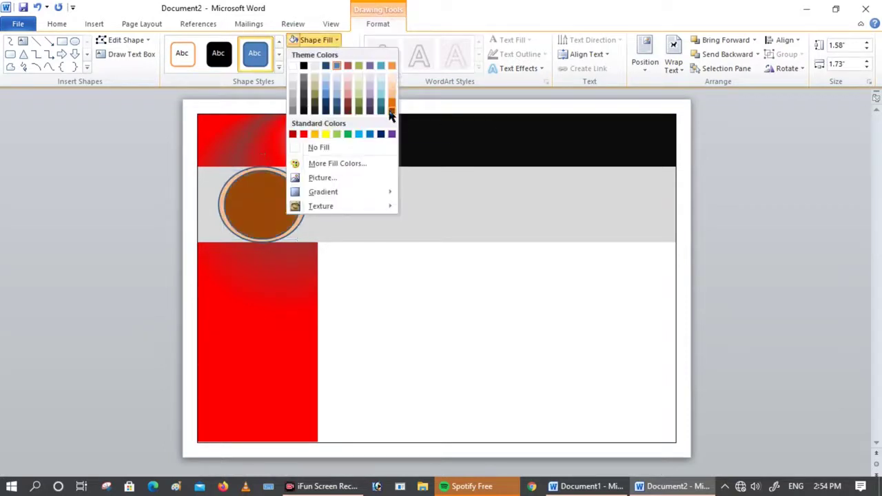
left_click(219, 198)
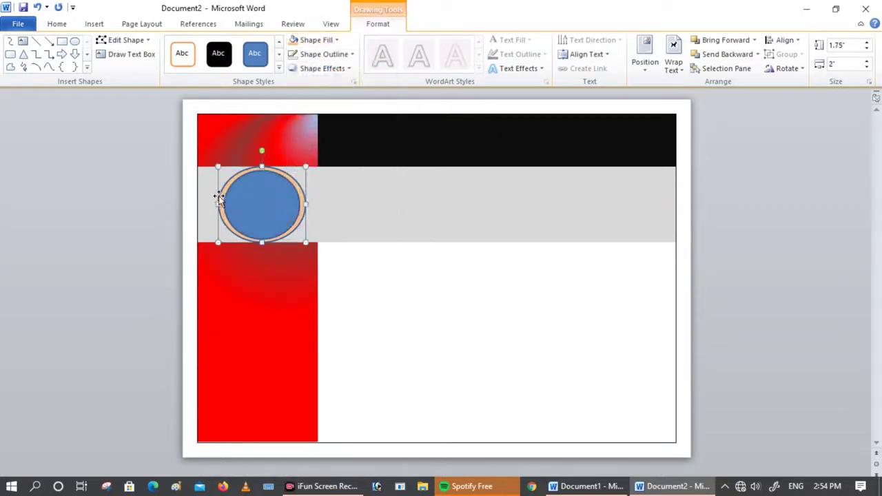
left_click(316, 39)
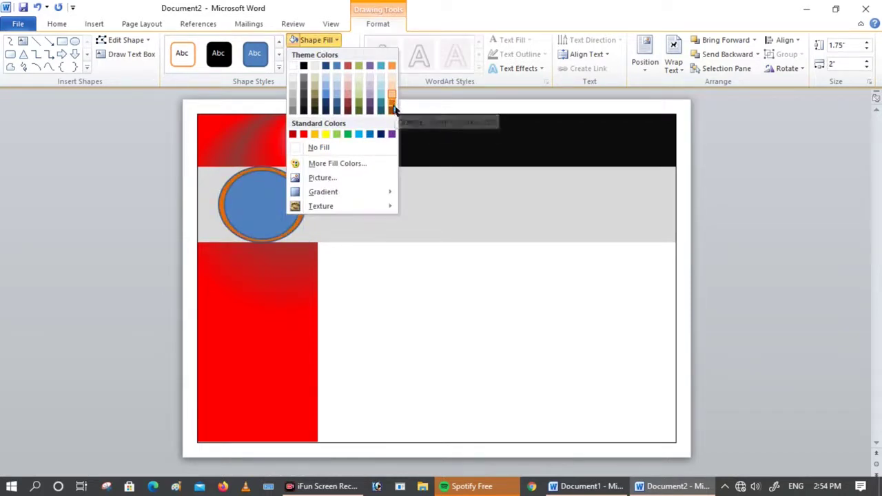
left_click(261, 203)
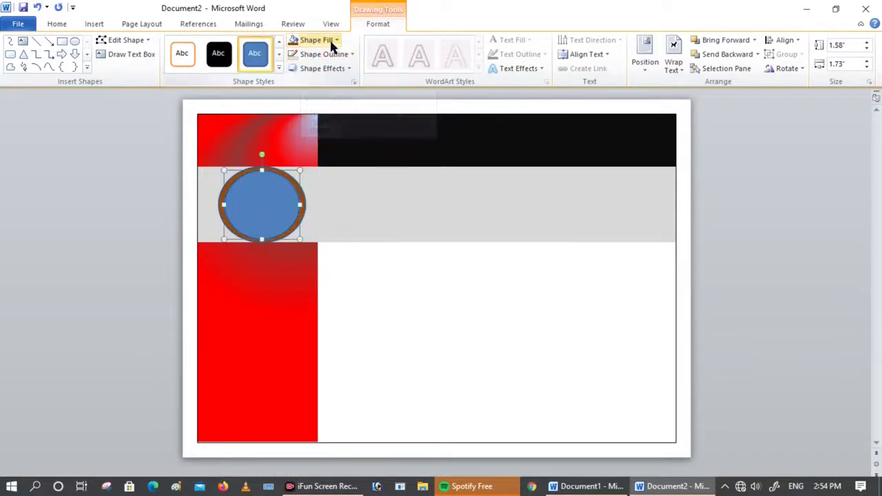
left_click(336, 39)
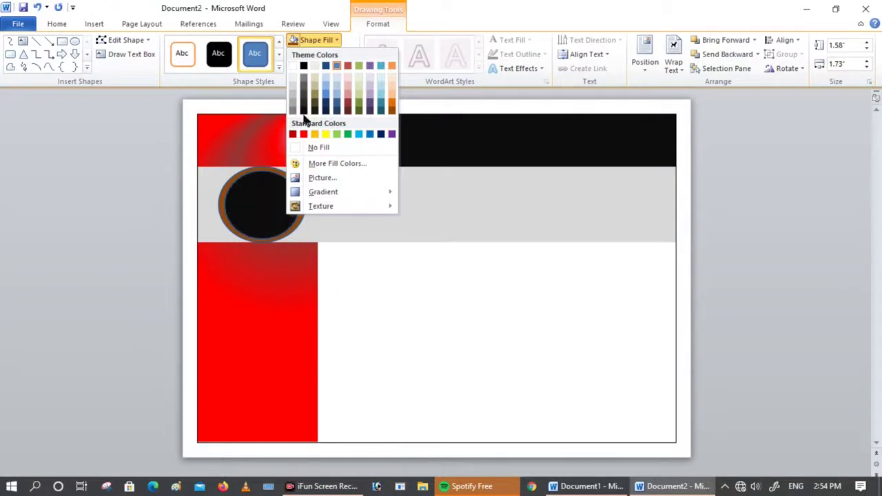
left_click(303, 111)
left_click(384, 272)
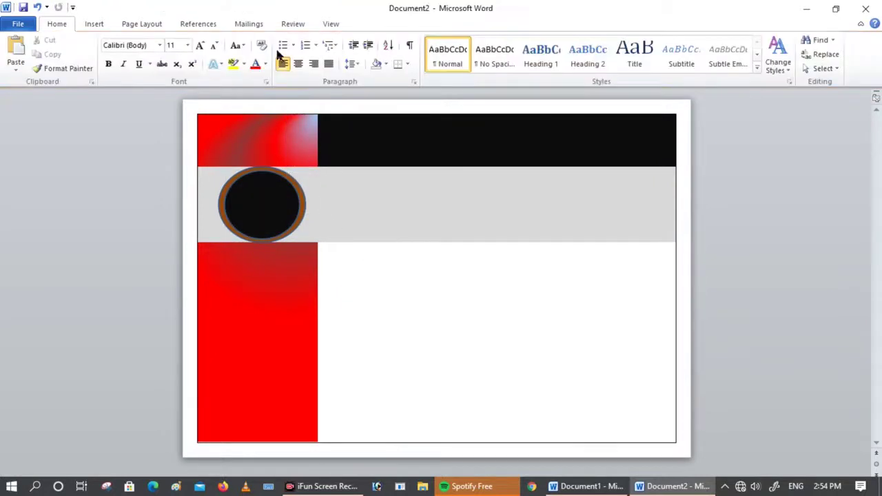
Step: Review the fill and outline options of both badge circles, leaving them unchanged
left_click(274, 221)
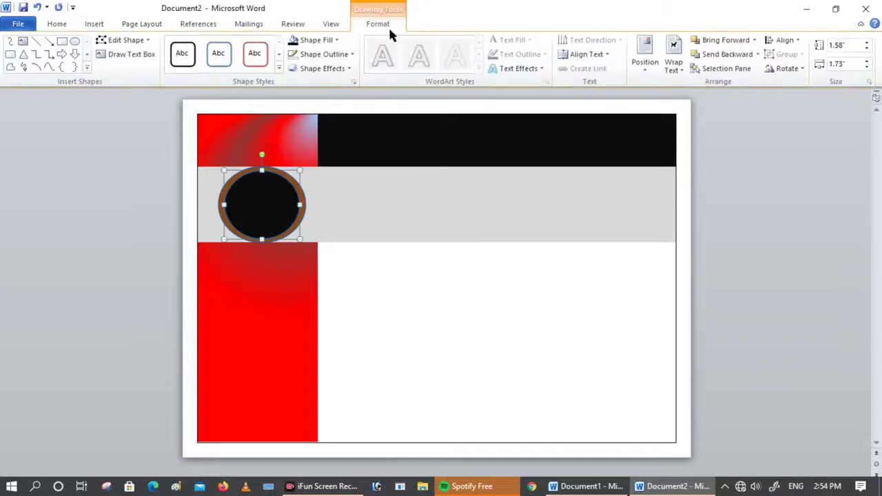
left_click(330, 54)
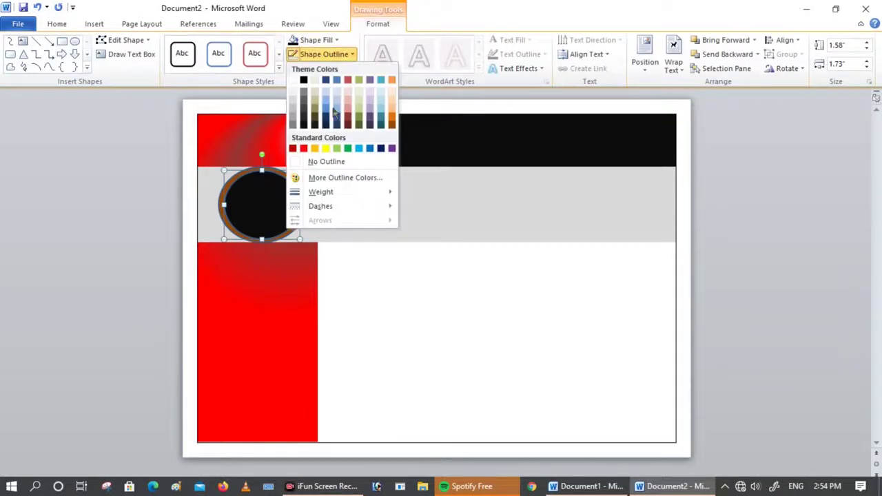
left_click(344, 163)
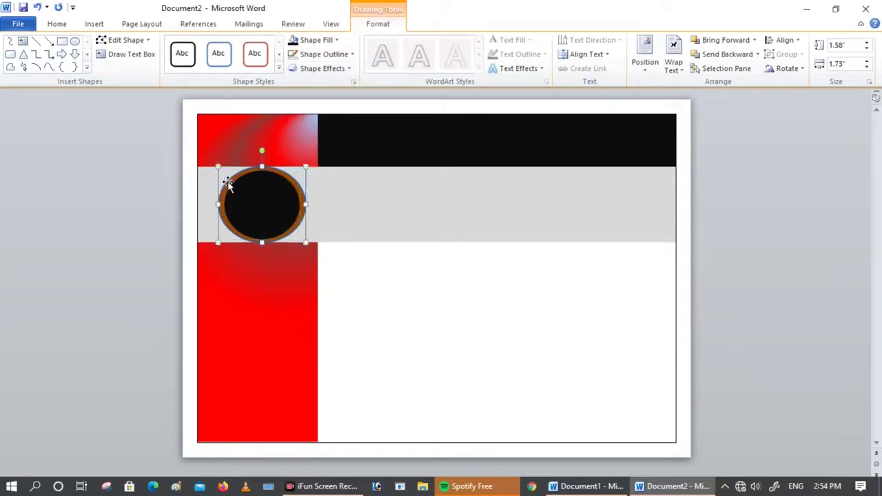
left_click_drag(224, 171, 218, 166)
left_click(335, 40)
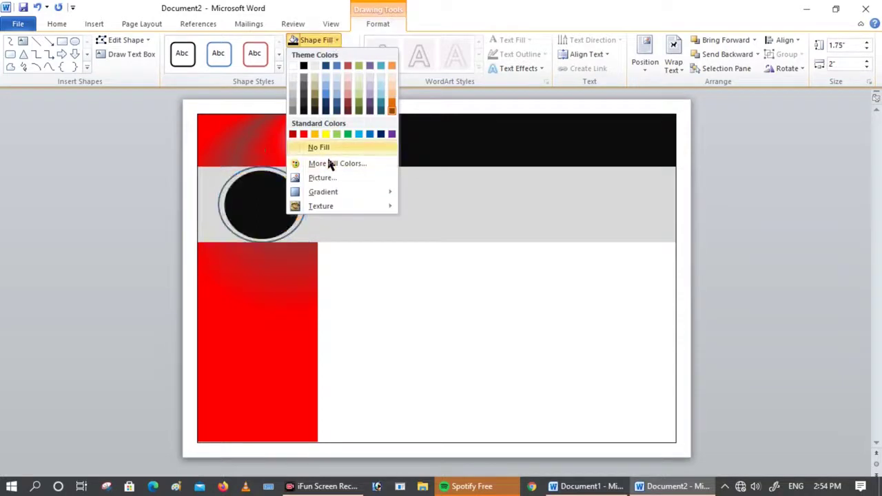
left_click(394, 242)
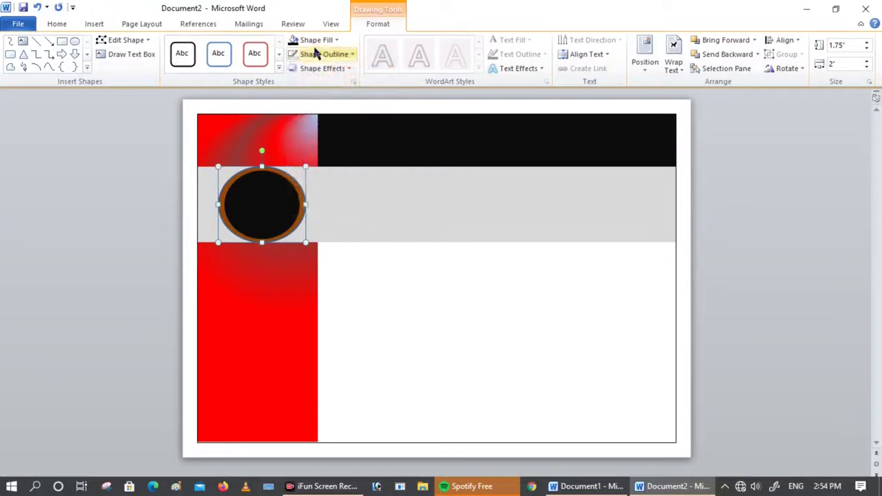
left_click(310, 55)
key("Escape")
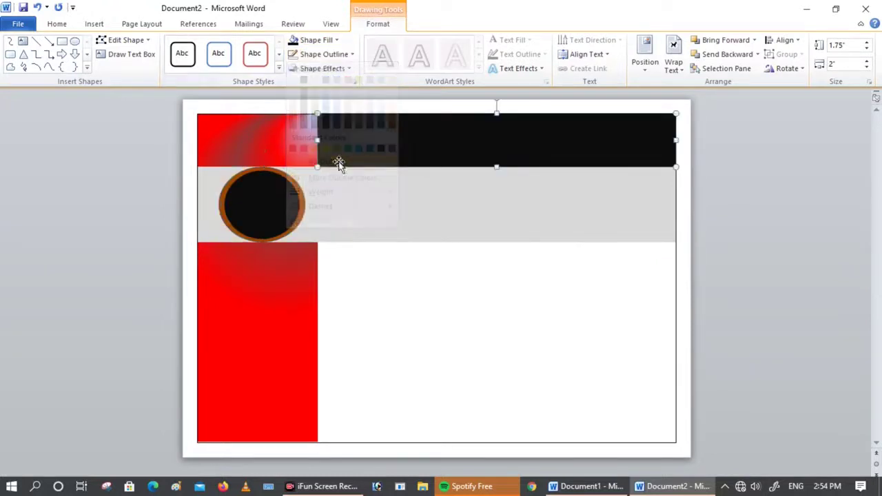
left_click(378, 248)
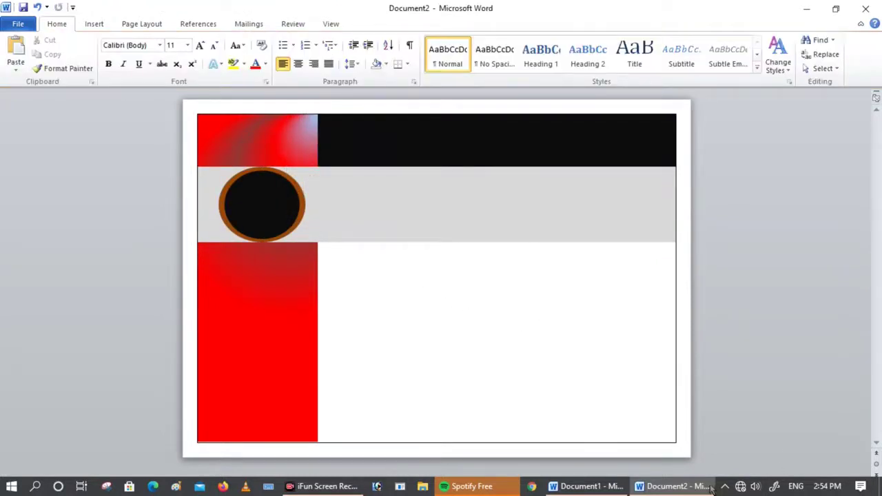
Step: Insert a WordArt box reading 'COMPANY NAME'
left_click(97, 27)
left_click(615, 67)
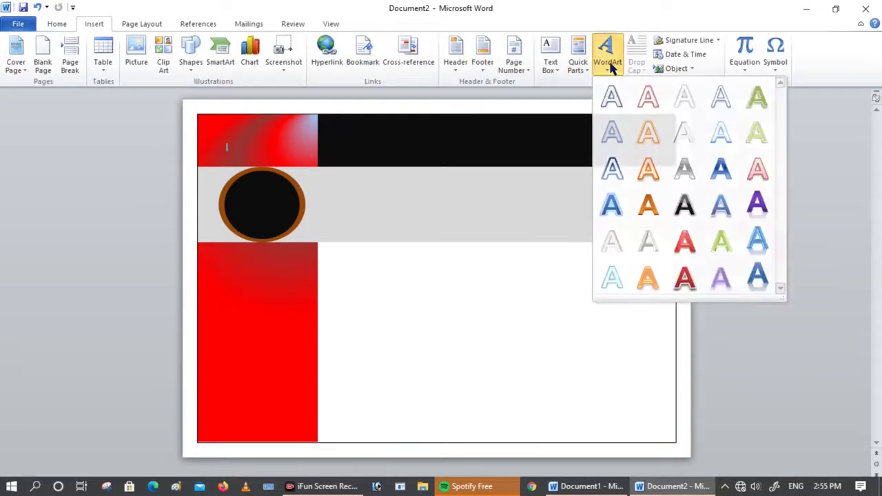
left_click(607, 55)
left_click(607, 55)
left_click(607, 97)
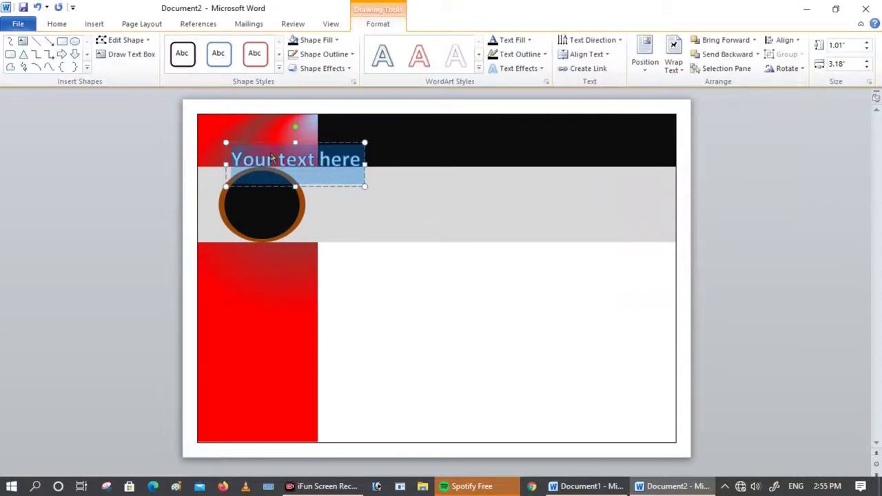
key("End")
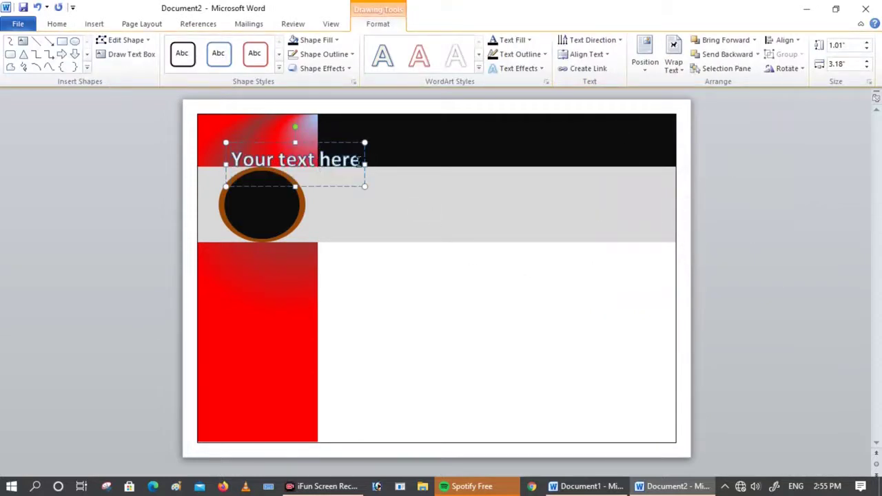
key("BackSpace")
key("BackSpace")
key("BackSpace")
key("BackSpace")
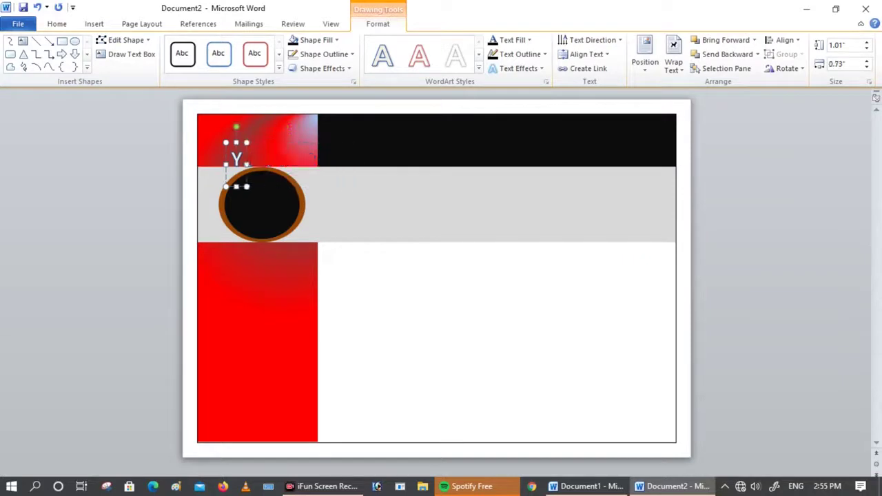
type("CO")
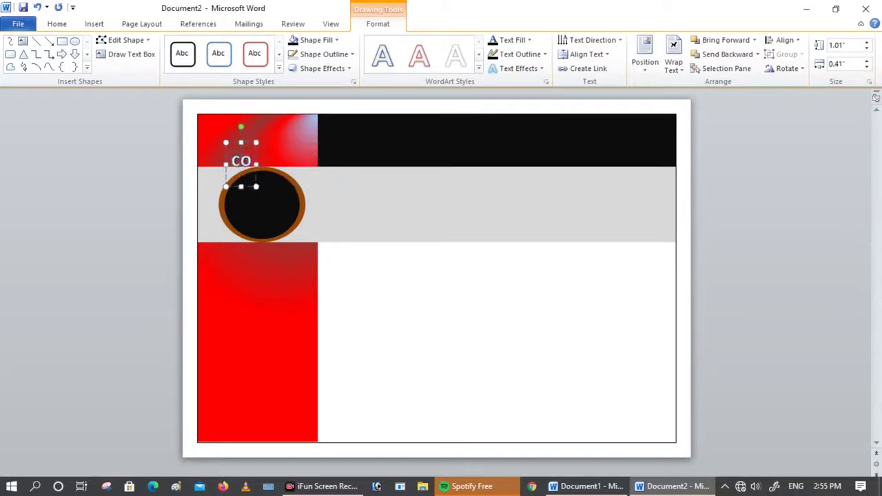
type("MPANY NAME")
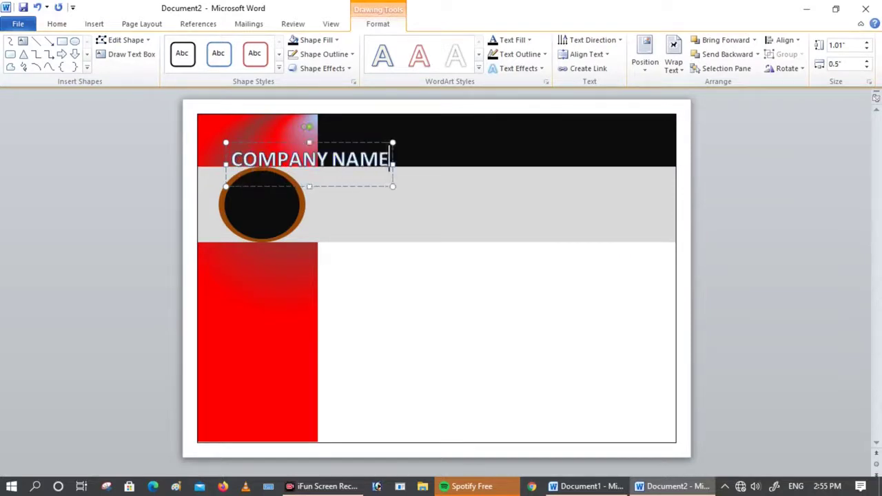
Step: Set the COMPANY NAME WordArt's text wrapping to In Front of Text
left_click(409, 204)
left_click(331, 158)
left_click(681, 65)
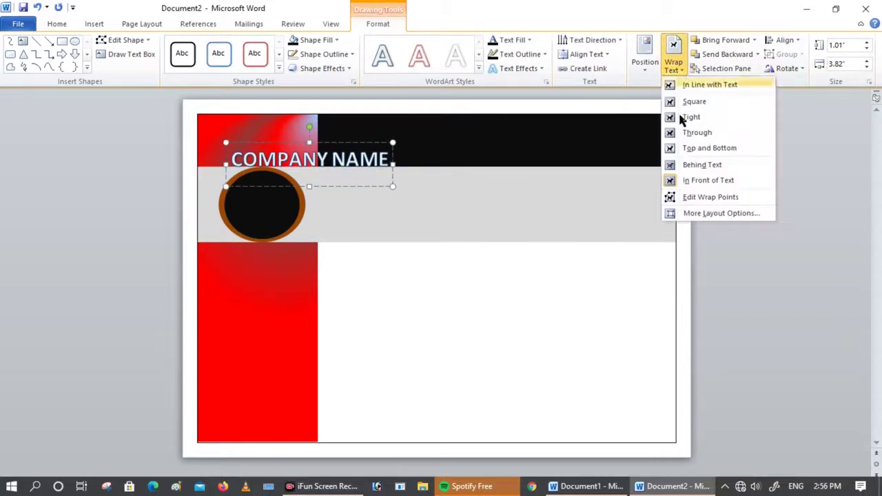
left_click(702, 168)
left_click(673, 63)
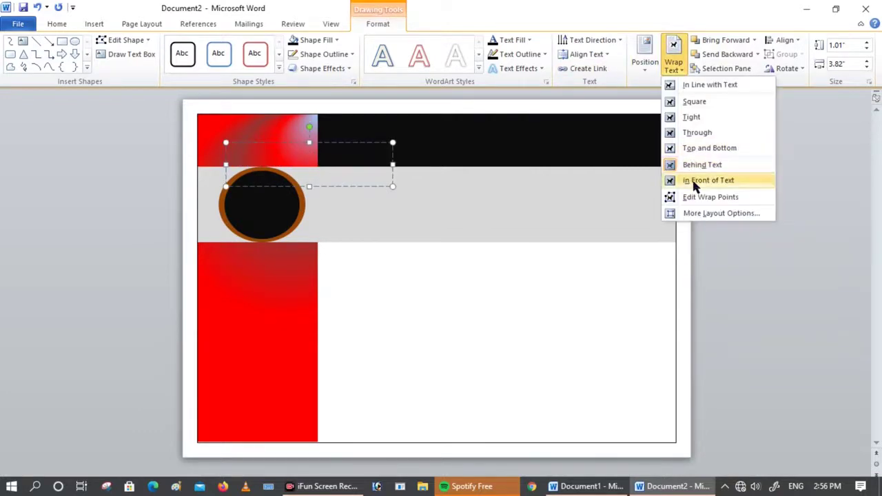
left_click(694, 180)
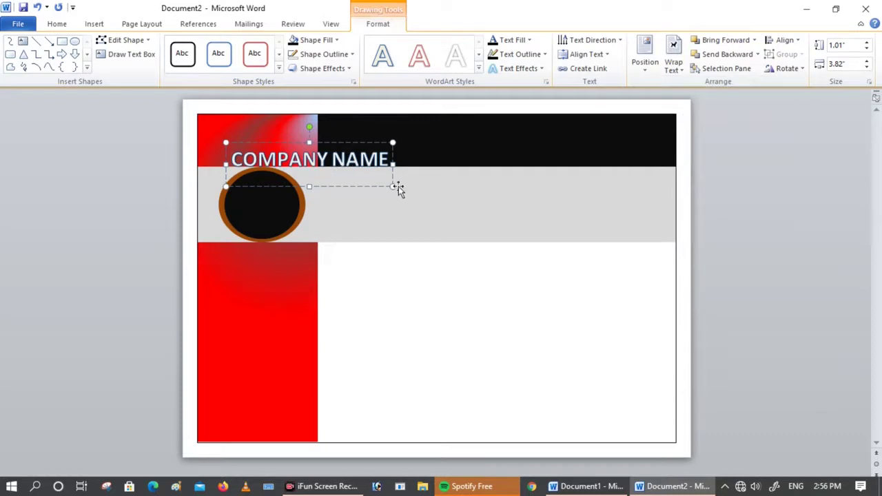
Step: Size and position COMPANY NAME toward the right of the black banner, then paste a copy
left_click_drag(393, 186, 525, 157)
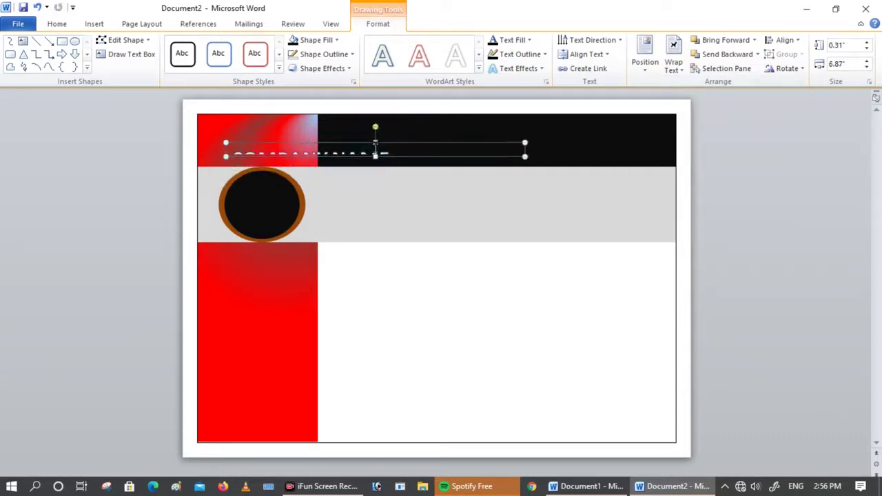
left_click_drag(375, 143, 375, 122)
left_click_drag(297, 137, 464, 137)
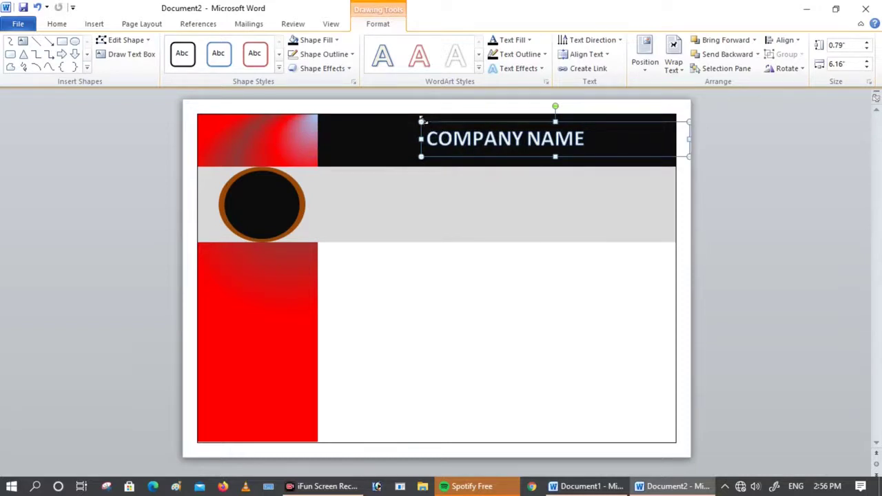
left_click_drag(421, 121, 452, 121)
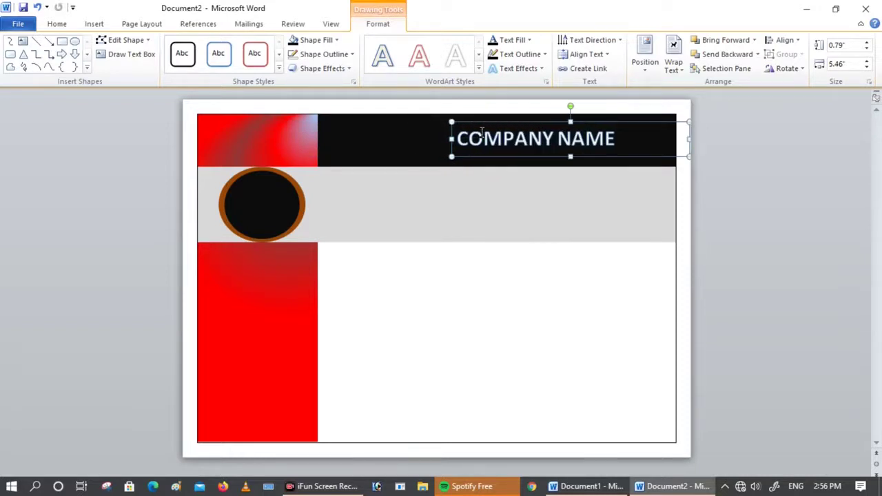
key("Right")
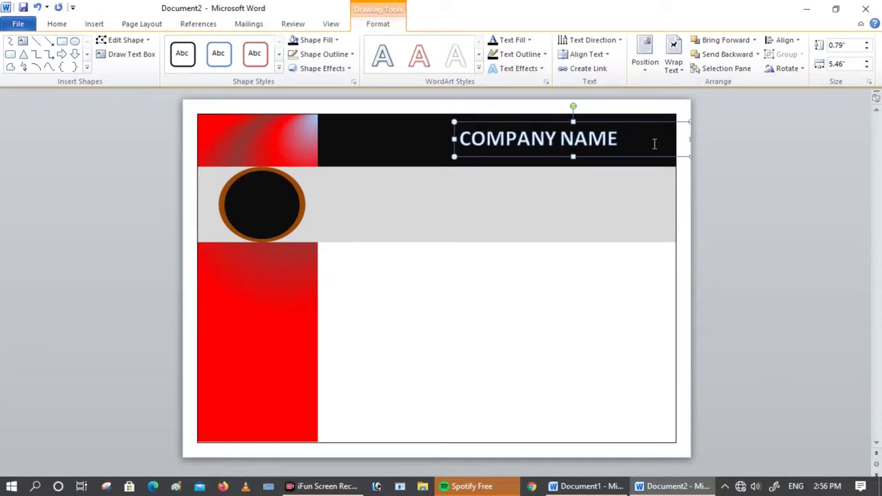
key("Up")
key("Right")
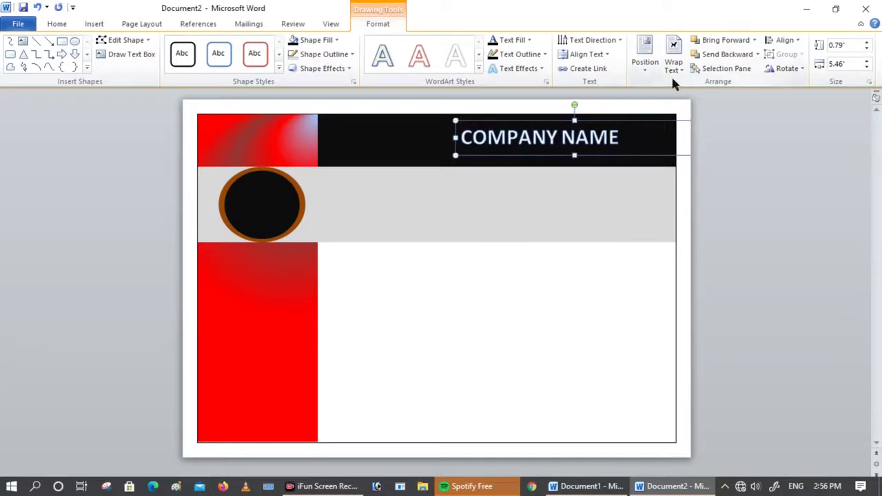
key("Right")
key("Right")
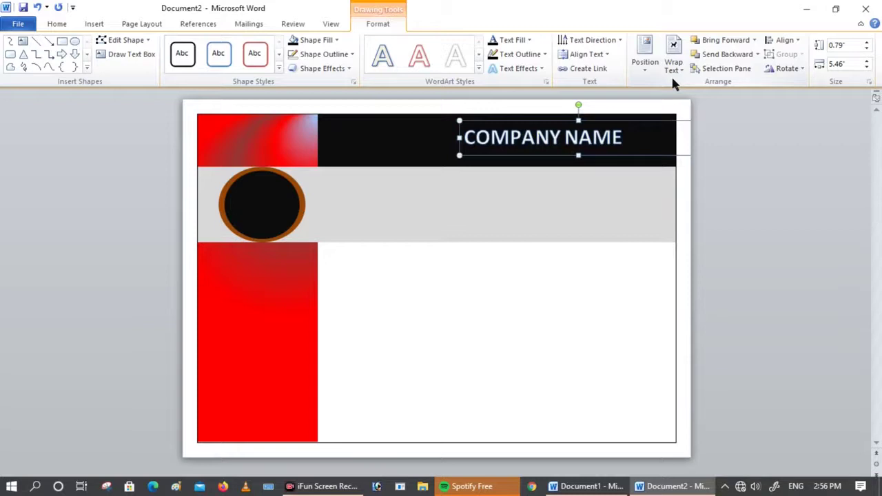
key("Right")
key("Right")
key("Right")
key("Right")
key("Right")
key("Right")
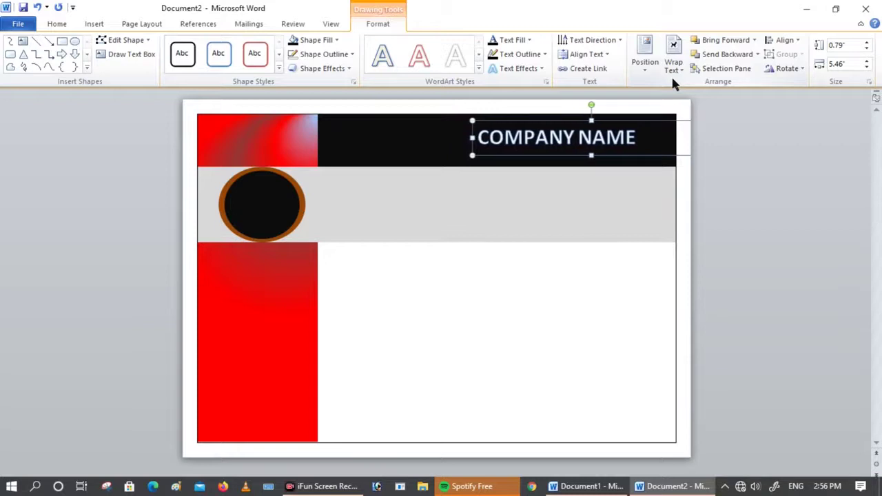
key("Left")
key("Down")
key("Down")
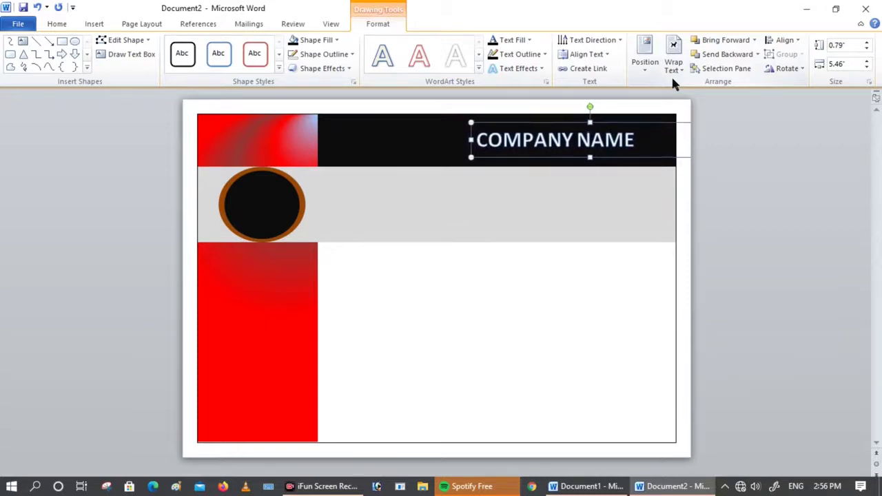
key("ctrl+v")
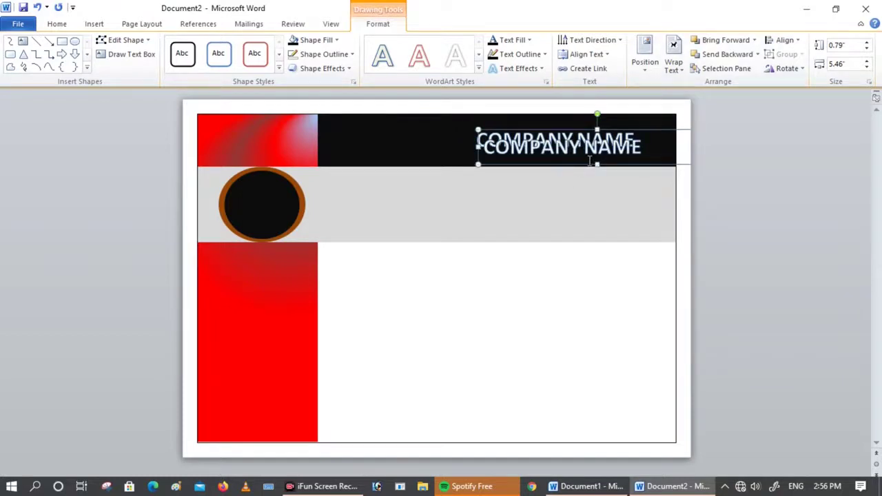
Step: Move the COMPANY NAME duplicate down and replace its text with YOUR
left_click_drag(582, 165, 472, 212)
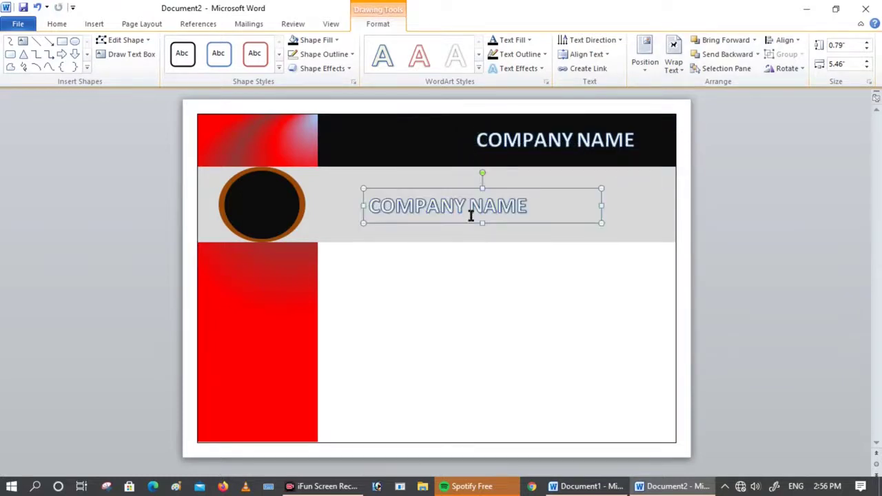
left_click(532, 208)
key("BackSpace")
key("BackSpace")
key("BackSpace")
key("BackSpace")
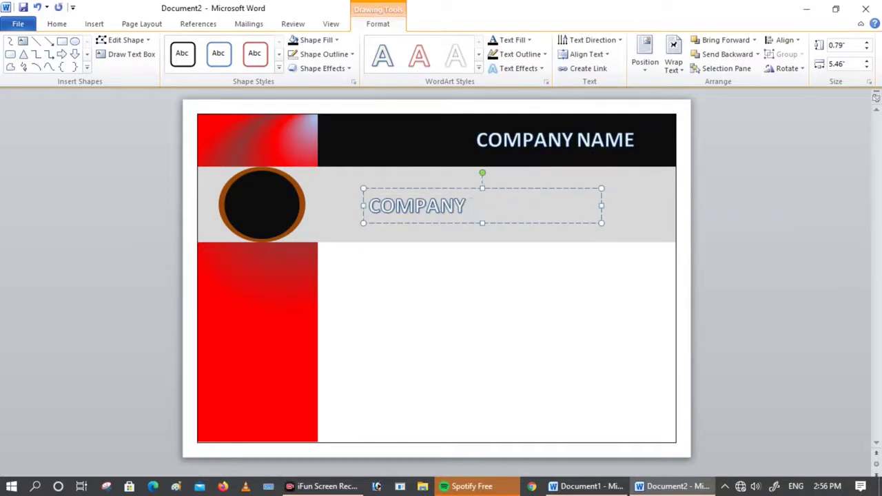
key("BackSpace")
key("BackSpace")
key("BackSpace")
key("BackSpace")
key("BackSpace")
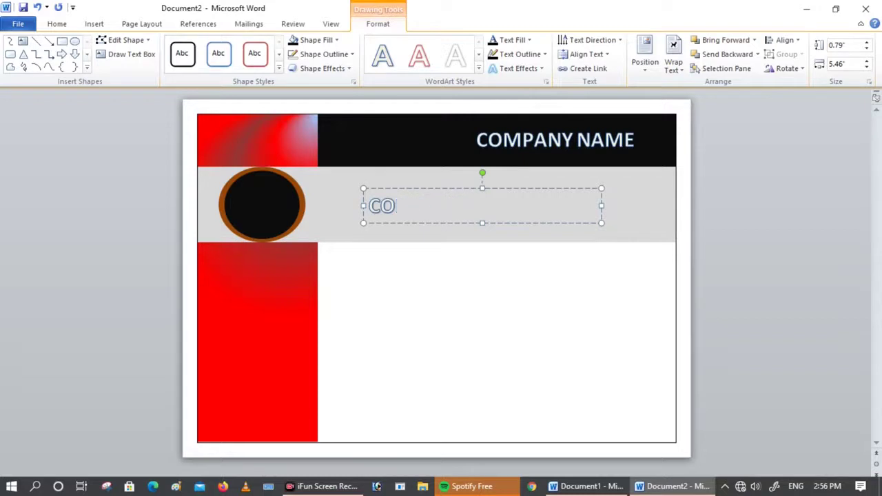
key("BackSpace")
type("YOU")
type("R")
Step: Fit the box into the black banner left of COMPANY NAME, with LOGO as its second line
left_click_drag(380, 214, 376, 135)
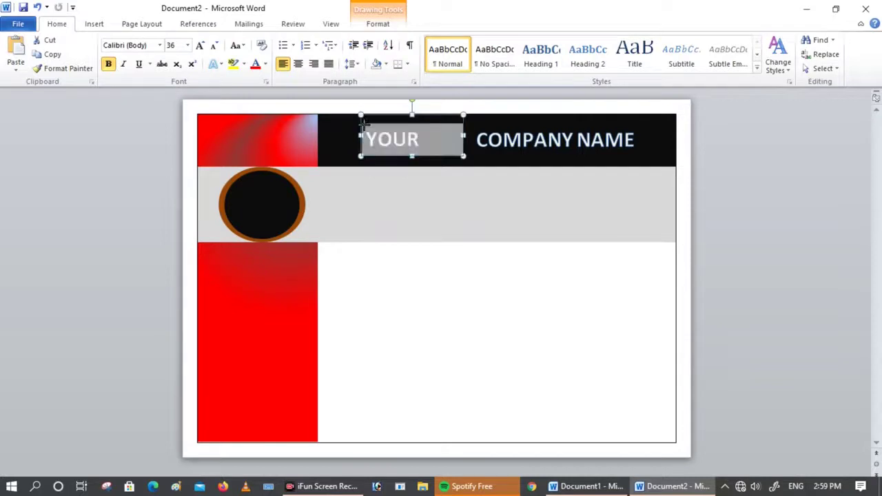
left_click_drag(359, 112, 361, 129)
left_click_drag(384, 157, 392, 135)
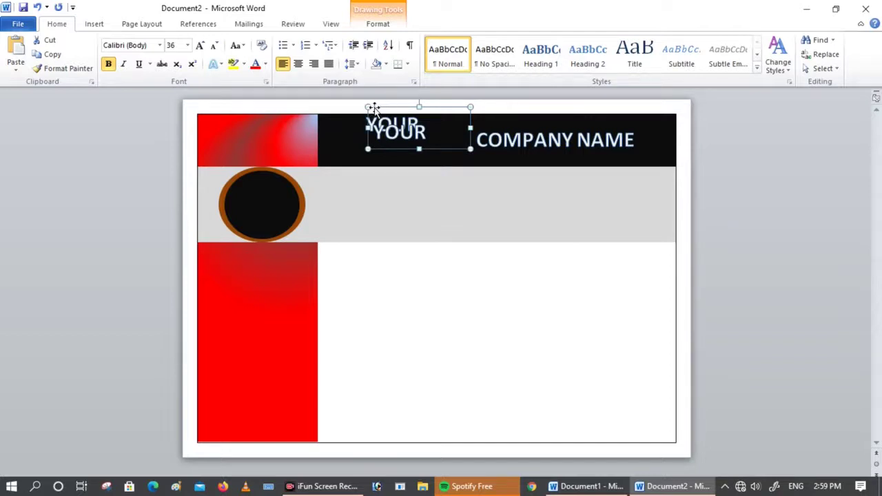
left_click_drag(372, 108, 367, 120)
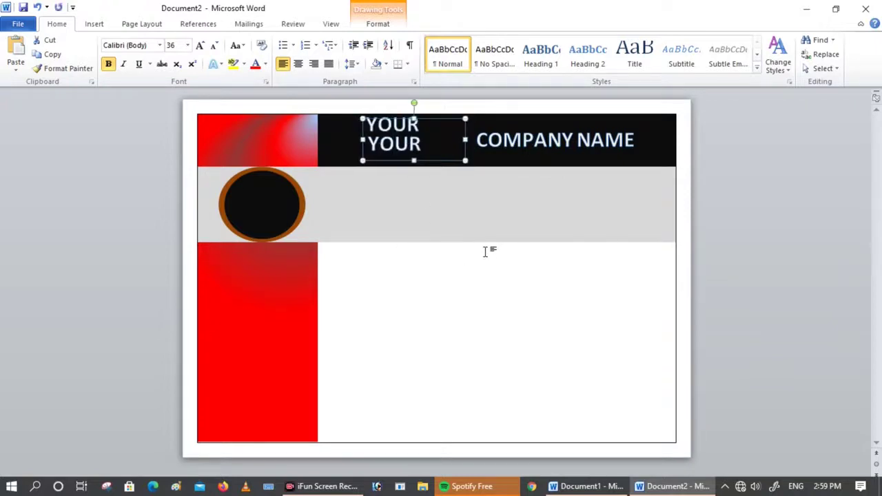
key("BackSpace")
key("BackSpace")
key("BackSpace")
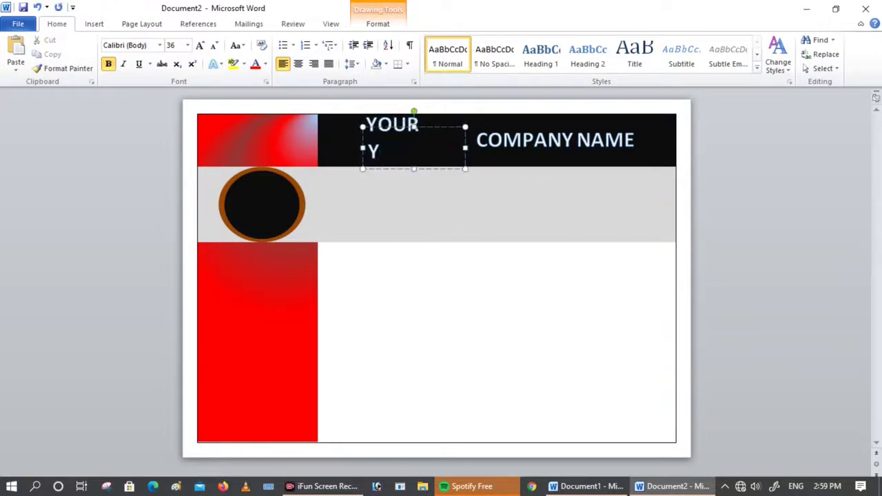
key("BackSpace")
type("OGO")
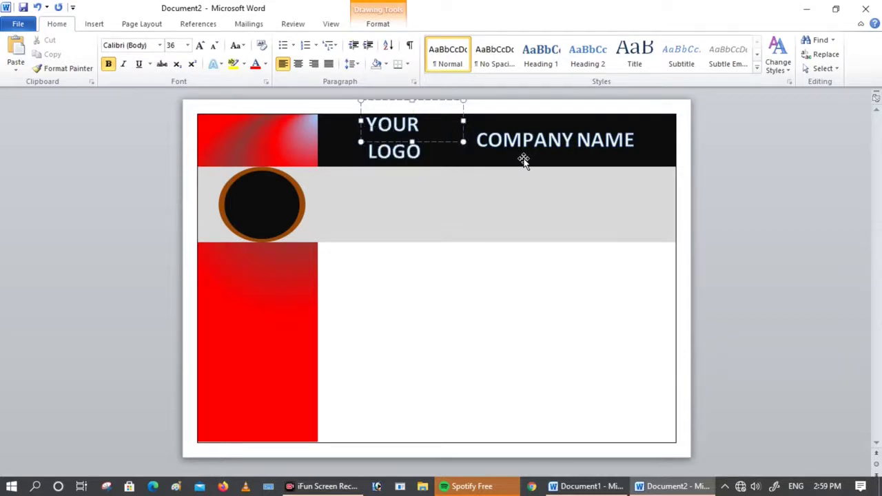
left_click(482, 154)
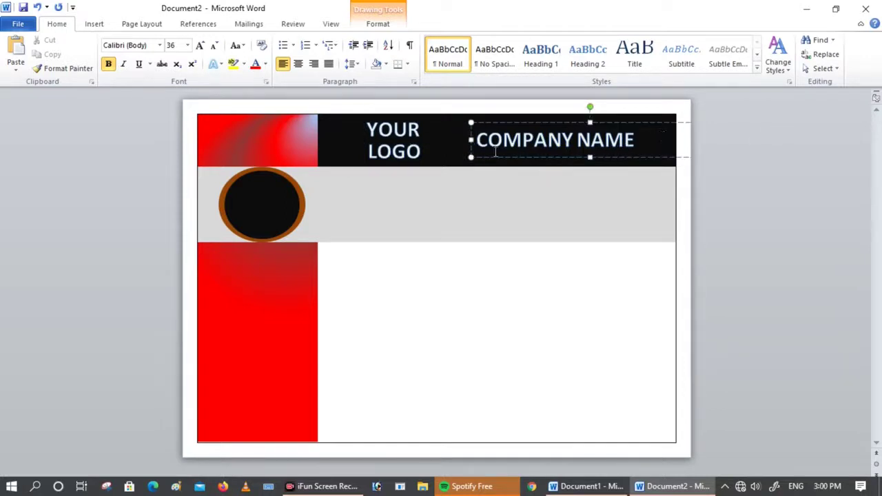
left_click(476, 196)
Step: Draw a text box inside the black circle of the award badge
left_click(560, 351)
left_click(95, 24)
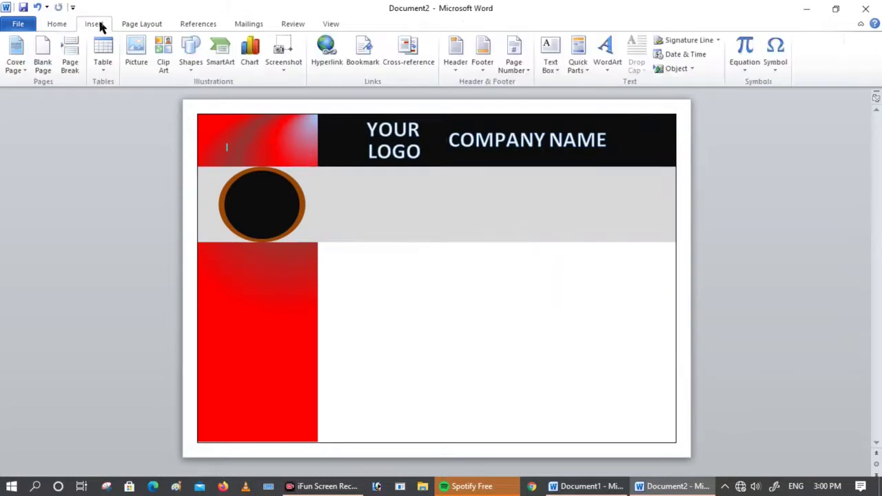
left_click(148, 25)
left_click(104, 22)
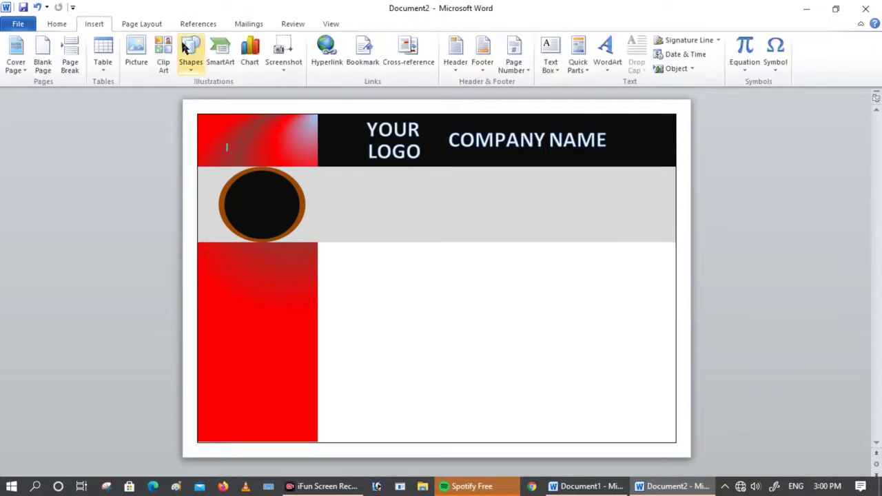
left_click(192, 62)
left_click(195, 94)
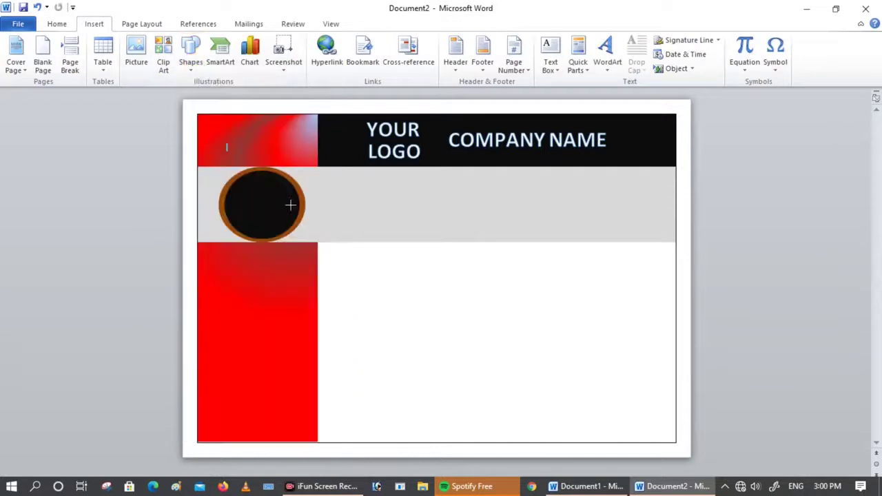
left_click(240, 187)
left_click_drag(281, 231, 234, 173)
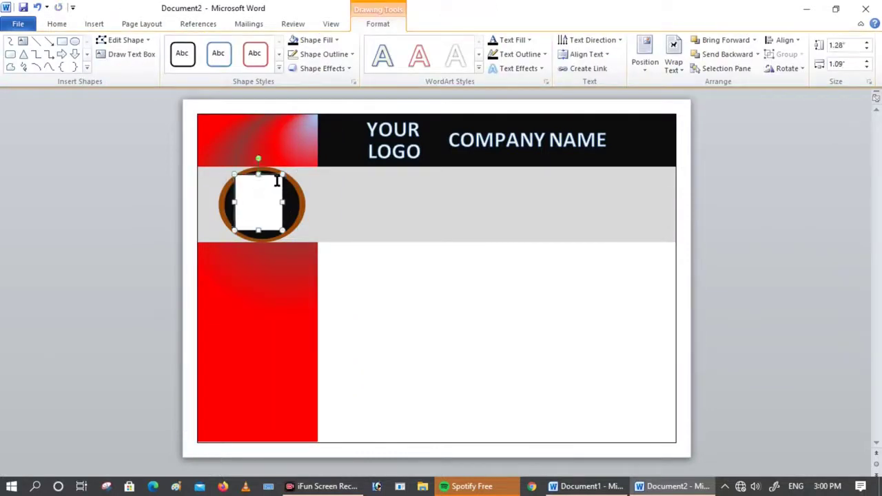
Step: Type THE BEST AWARD at font size 20 and remove the space after the paragraph
left_click(57, 23)
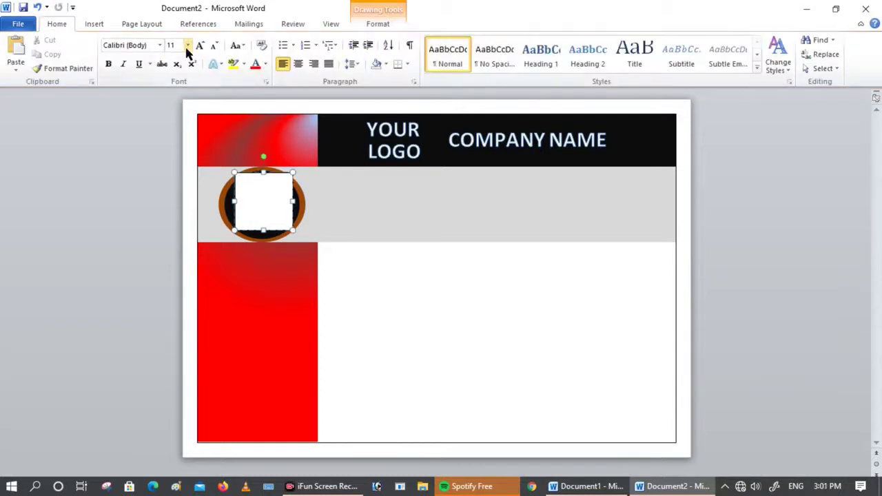
left_click(187, 45)
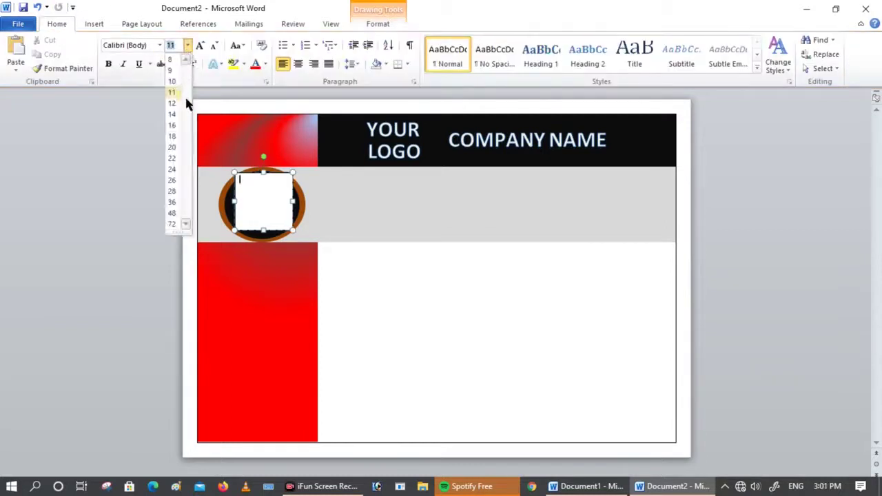
left_click(172, 147)
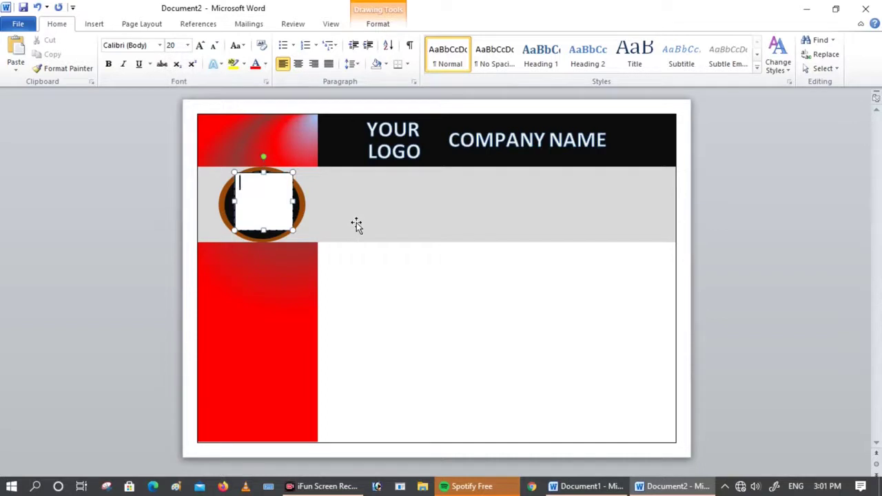
type("THE")
type("BEST AWARD")
left_click(353, 64)
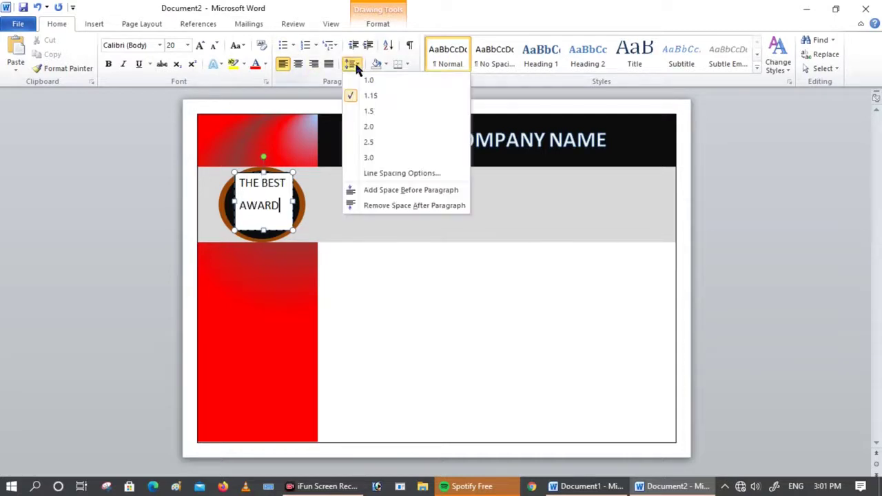
left_click(376, 201)
left_click(357, 64)
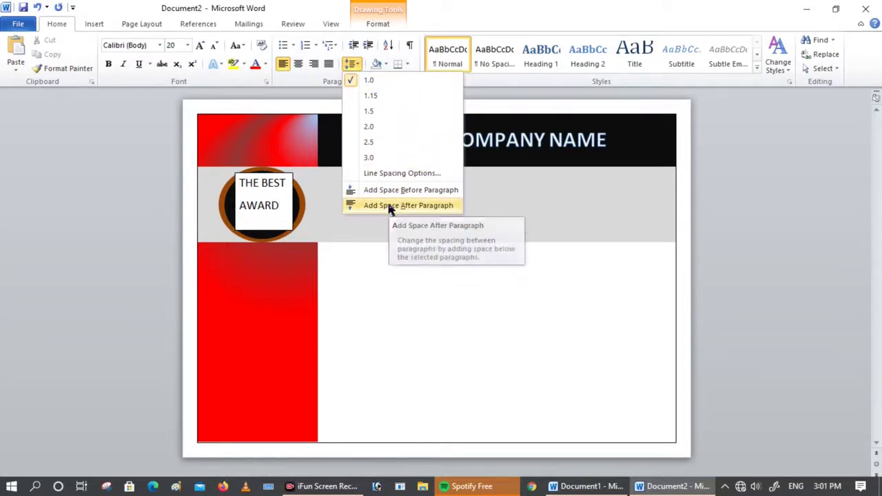
left_click(354, 232)
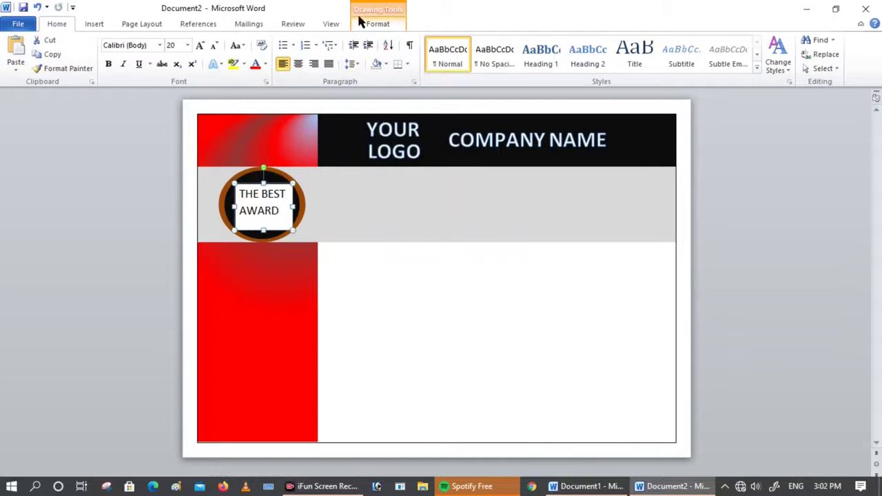
Step: Give the award text box No Fill and No Outline
left_click(361, 20)
left_click(329, 39)
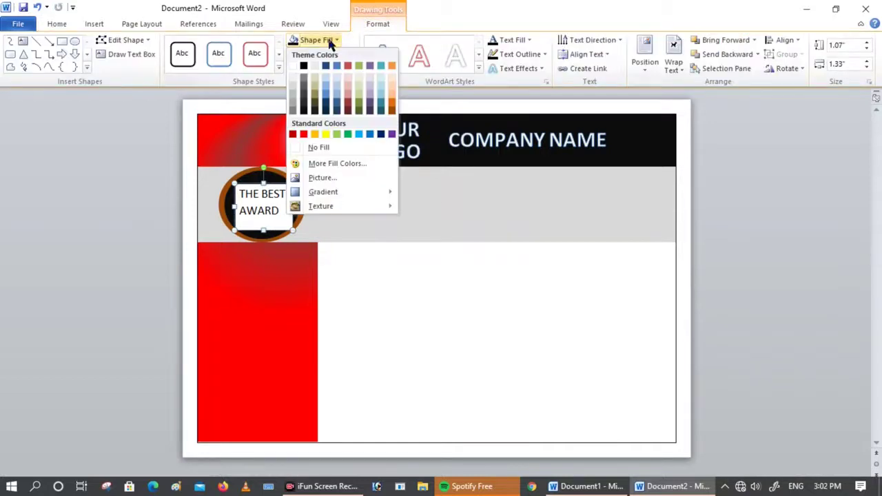
left_click(329, 145)
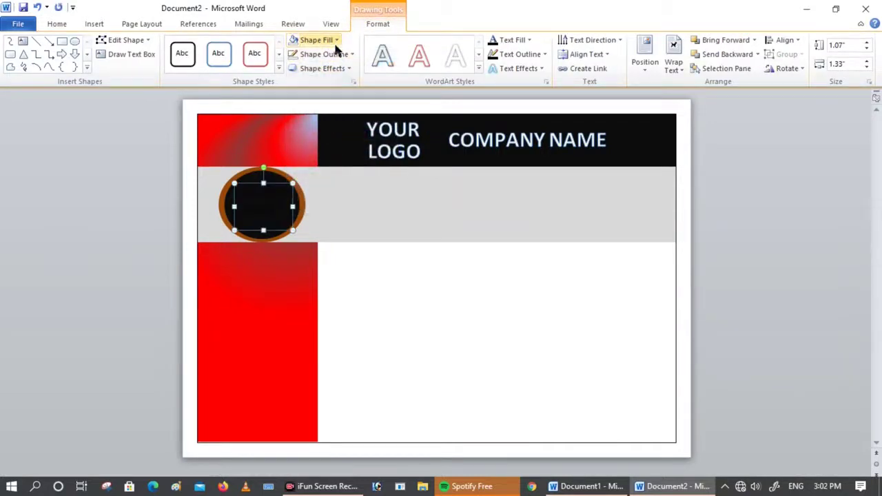
left_click(335, 56)
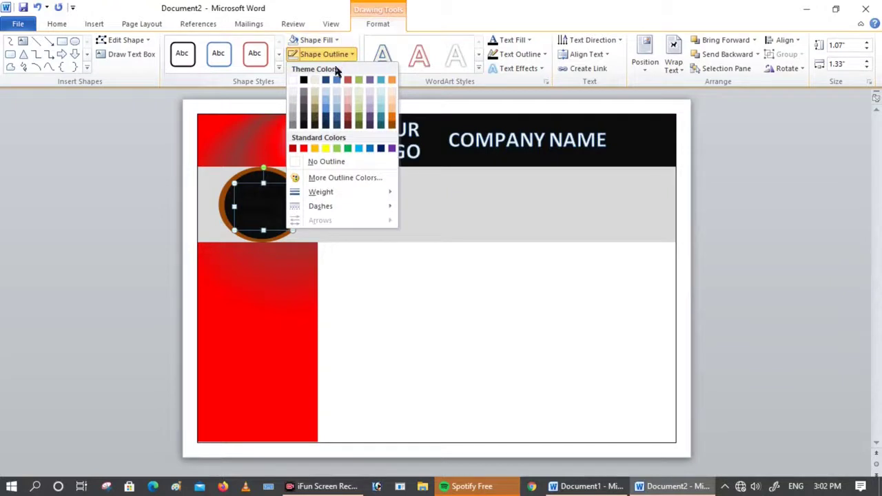
left_click(343, 163)
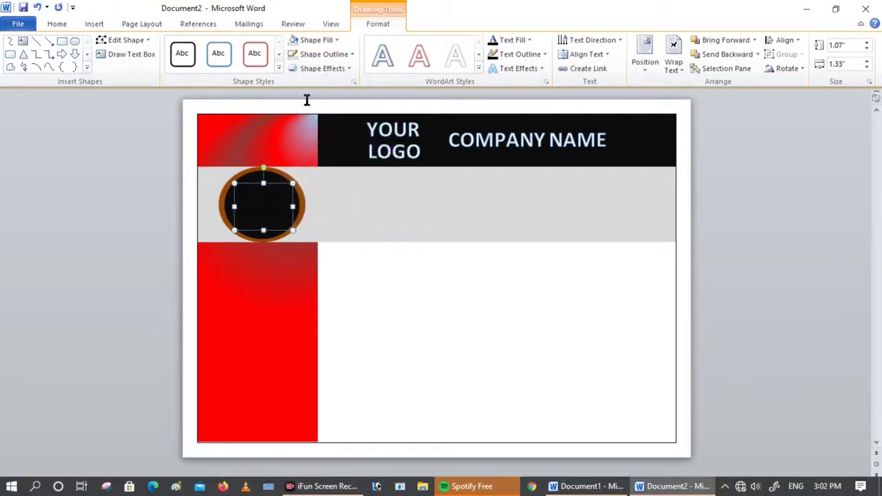
Step: Set the THE BEST AWARD text fill to white
left_click(528, 40)
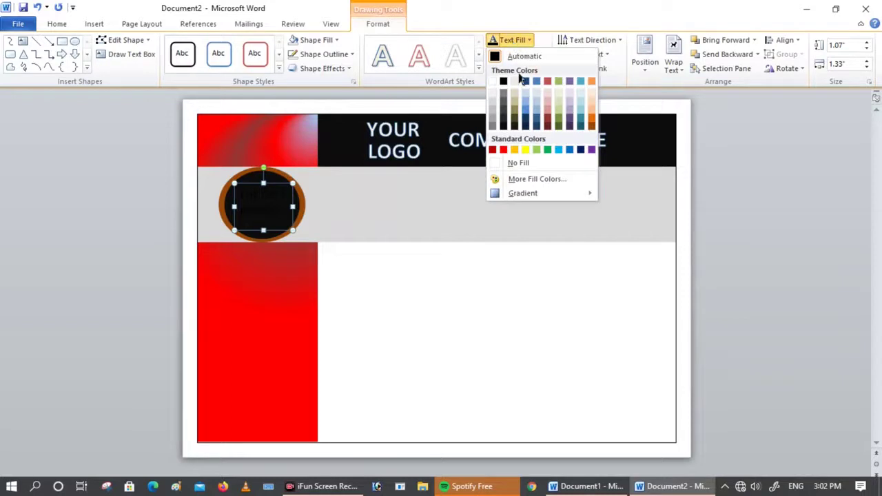
left_click(493, 101)
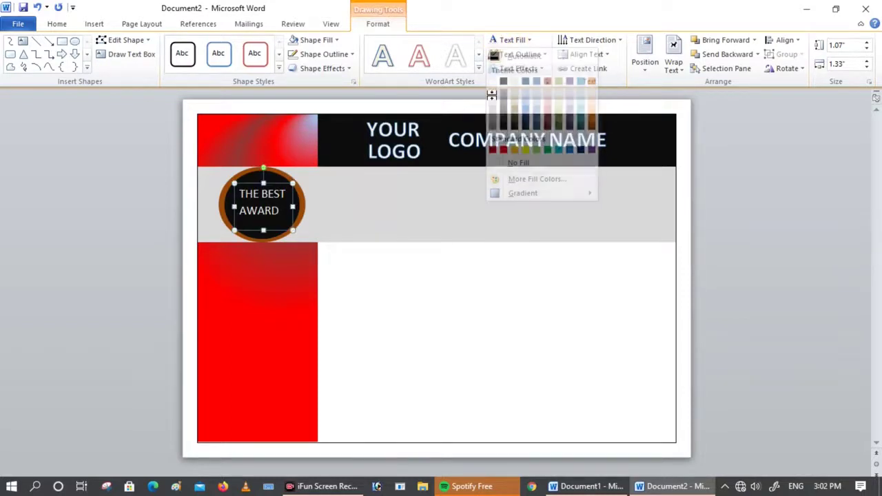
left_click(241, 212)
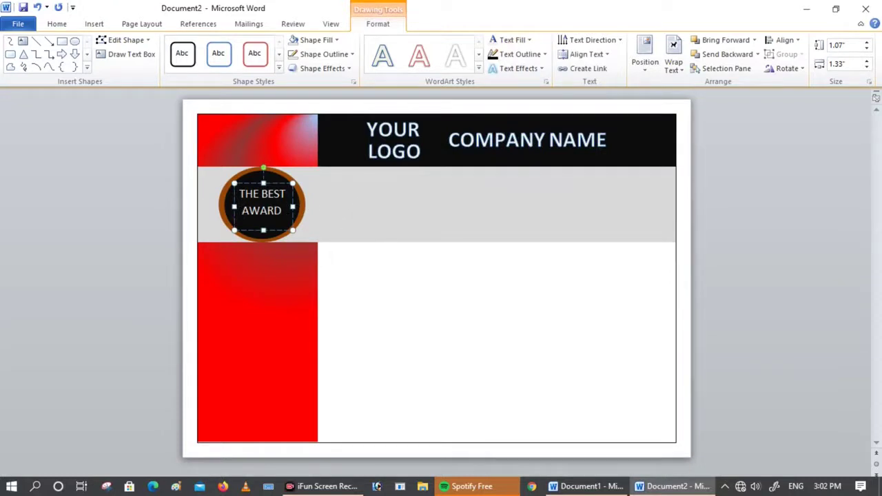
left_click(357, 295)
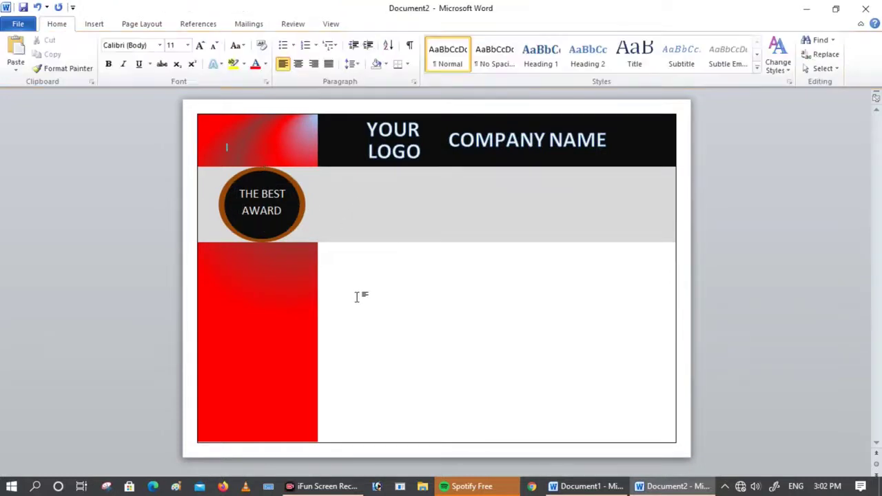
left_click(259, 200)
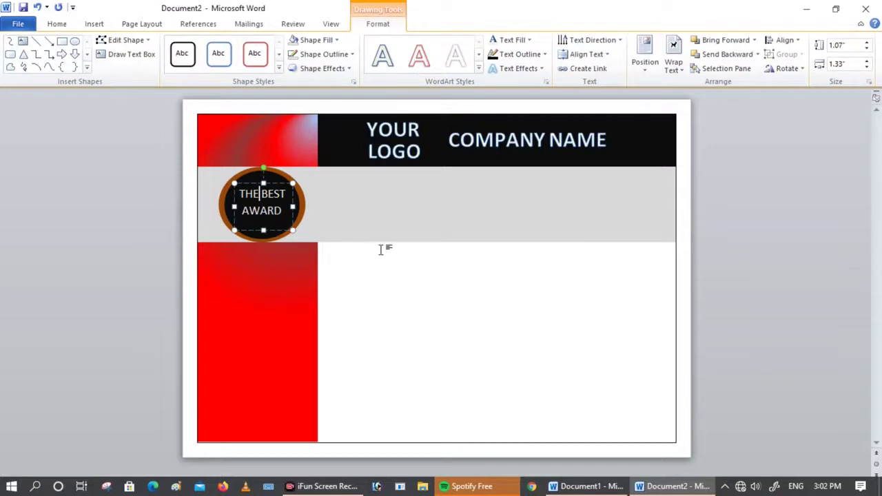
left_click(435, 366)
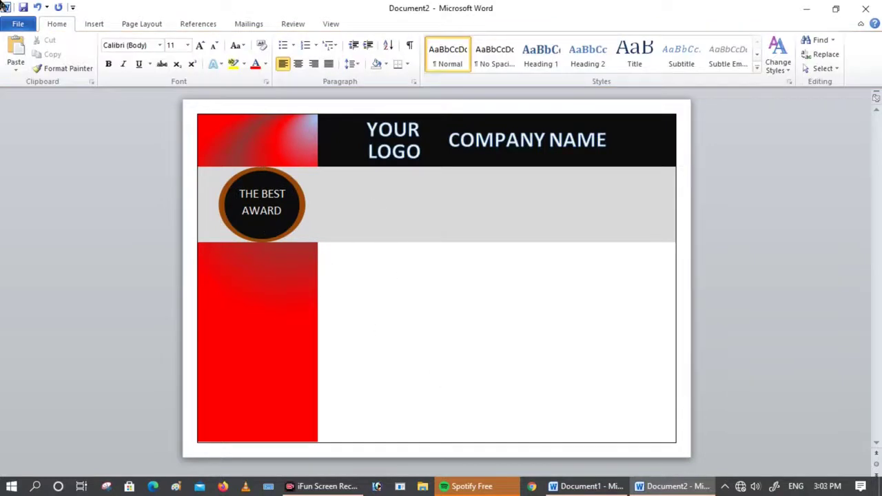
Step: Insert WordArt in the second, outlined reddish style, wrapped In Front of Text
left_click(96, 24)
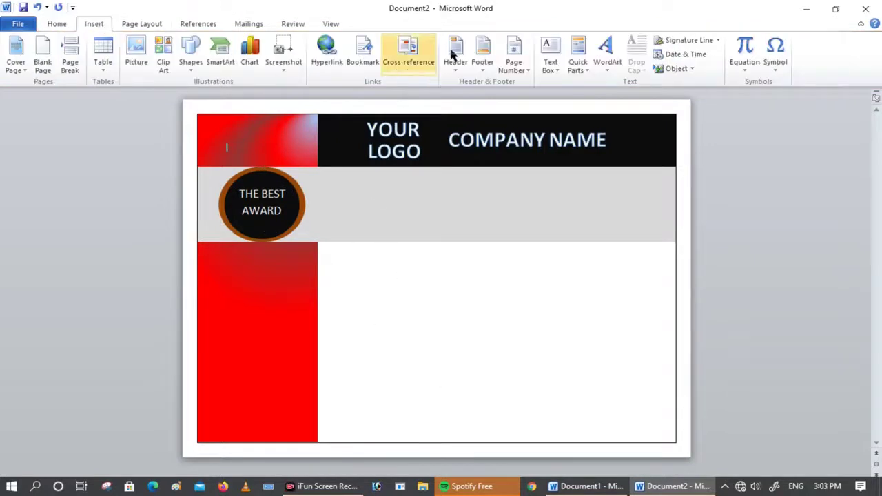
left_click(606, 52)
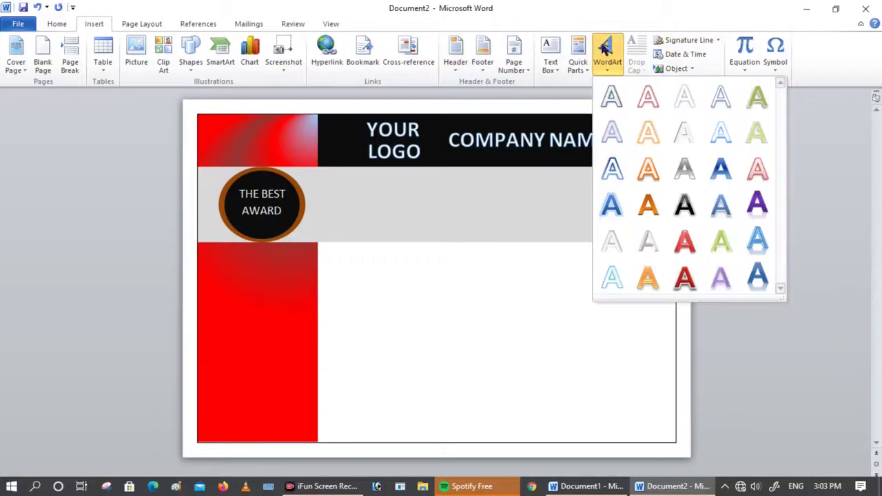
left_click(656, 97)
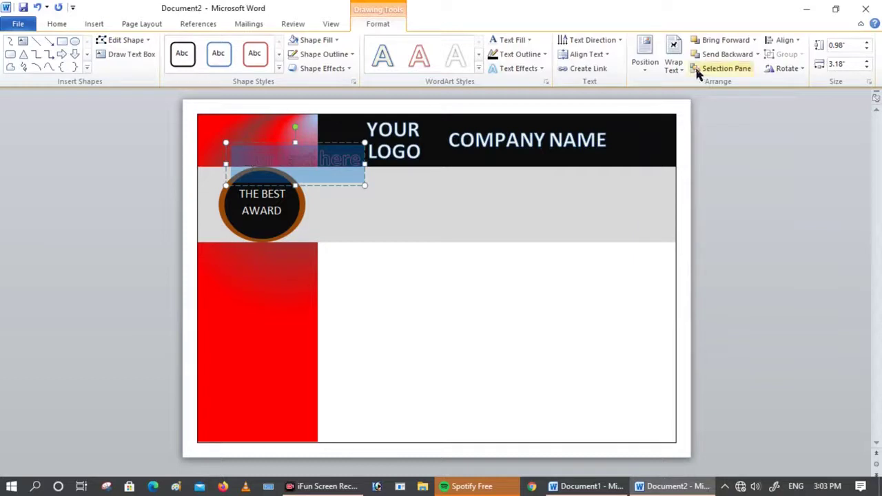
left_click(674, 65)
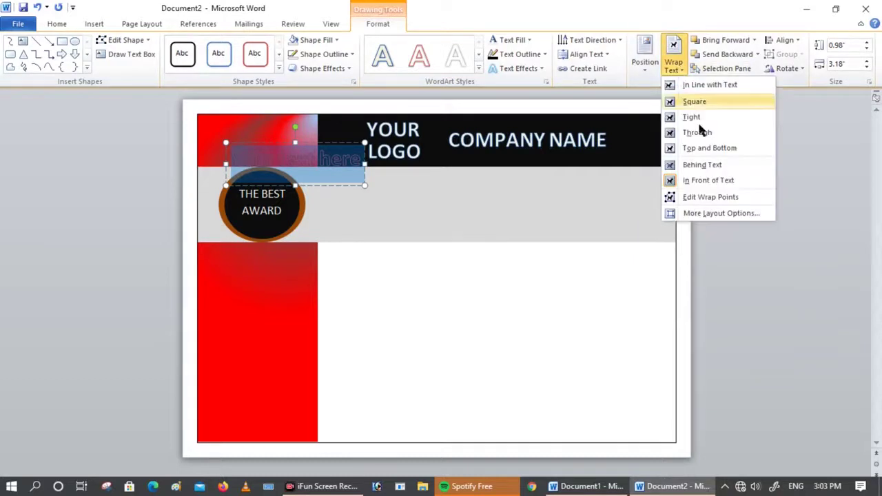
left_click(703, 180)
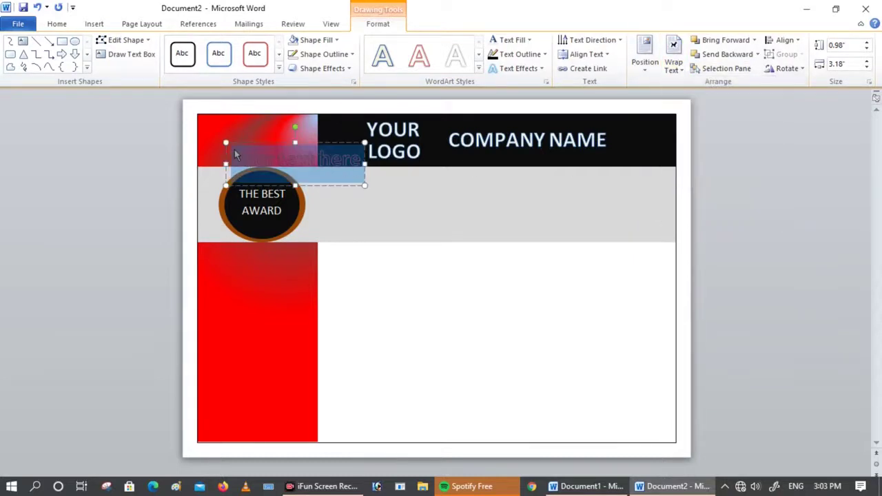
Step: Move the WordArt into the grey band and replace its placeholder with CERTIFICATION OF APPRECIATION
left_click_drag(228, 145, 357, 169)
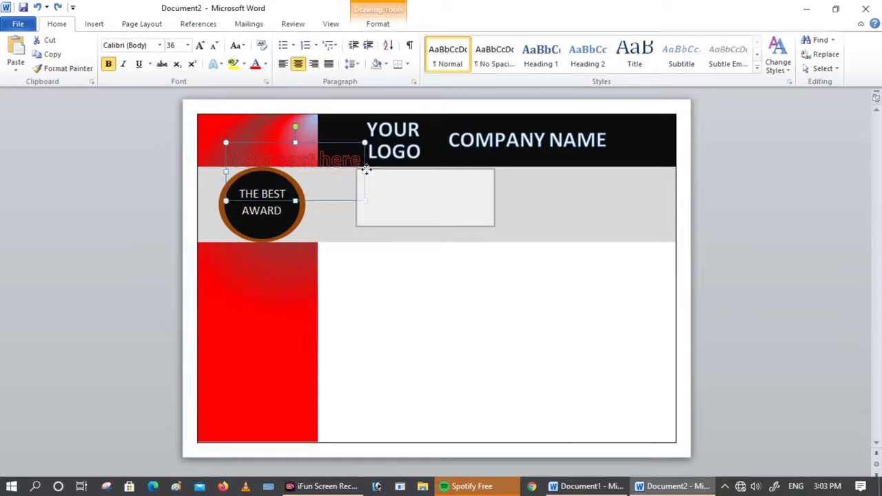
left_click(488, 188)
key("BackSpace")
key("BackSpace")
key("BackSpace")
key("BackSpace")
key("BackSpace")
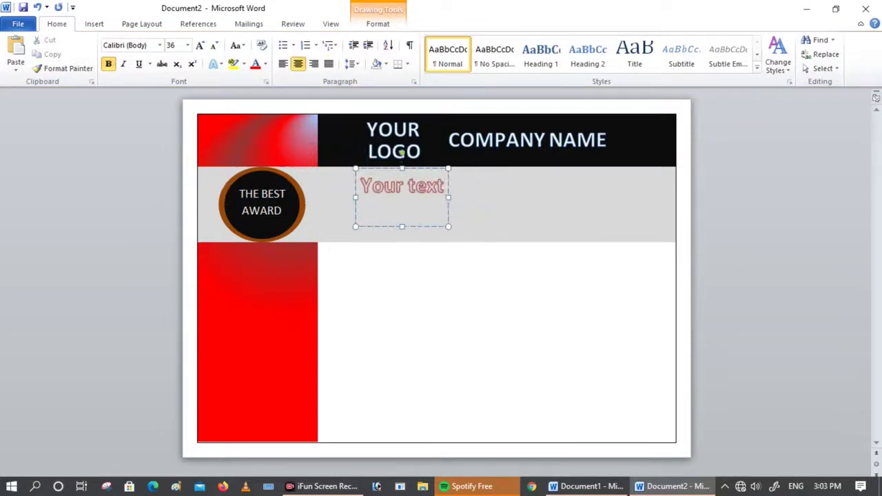
key("BackSpace")
key("BackSpace")
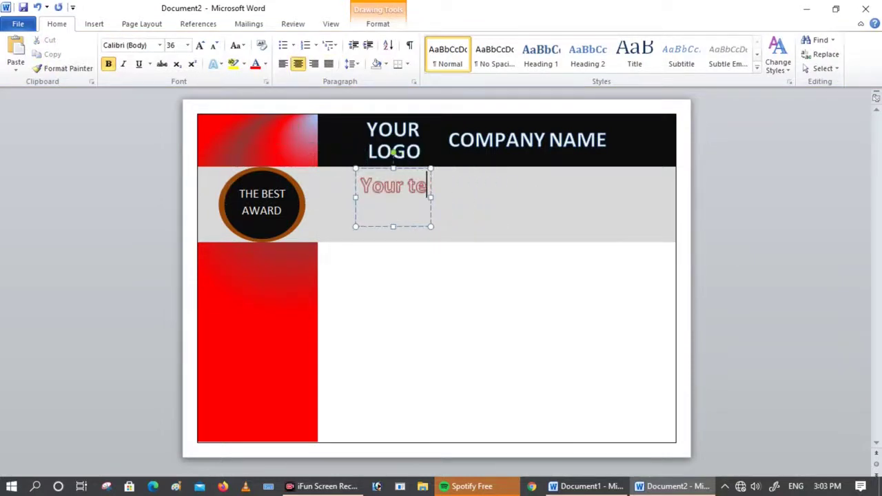
key("BackSpace")
key("BackSpace")
key("BackSpace")
key("BackSpace")
key("BackSpace")
key("BackSpace")
type("CERTIFICATION OF APPRECIAT")
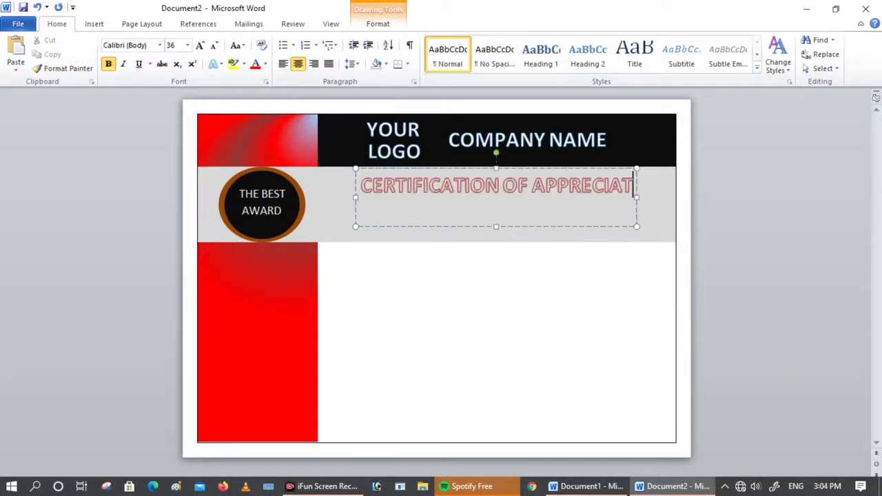
type("ION")
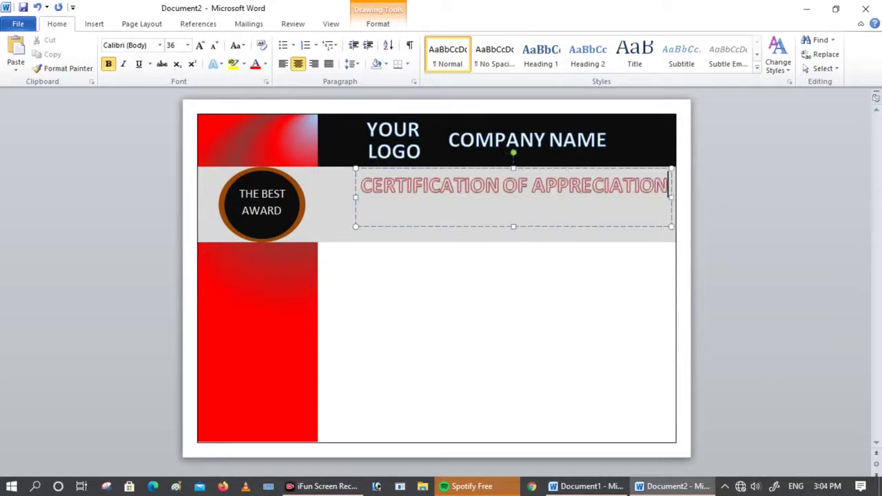
Step: Nudge the title left beside the badge and correct the spelling to CERTIFICATE OF APPRECIATION
left_click_drag(354, 170, 335, 171)
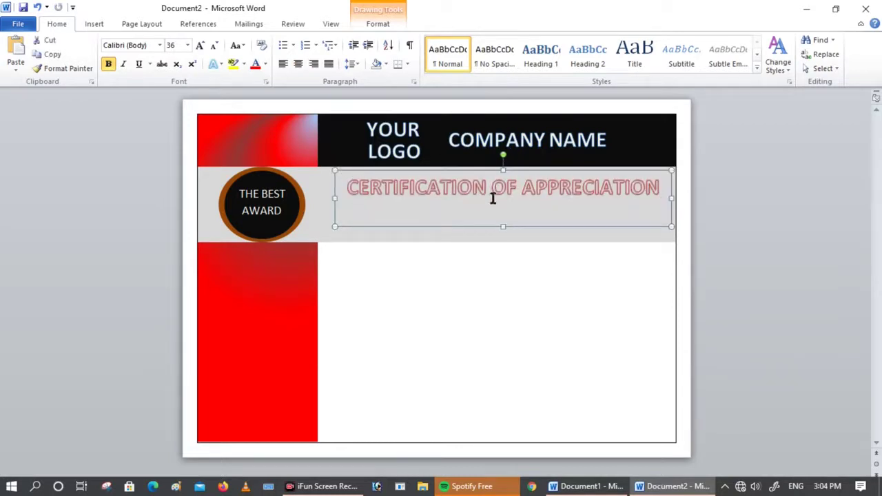
key("Left")
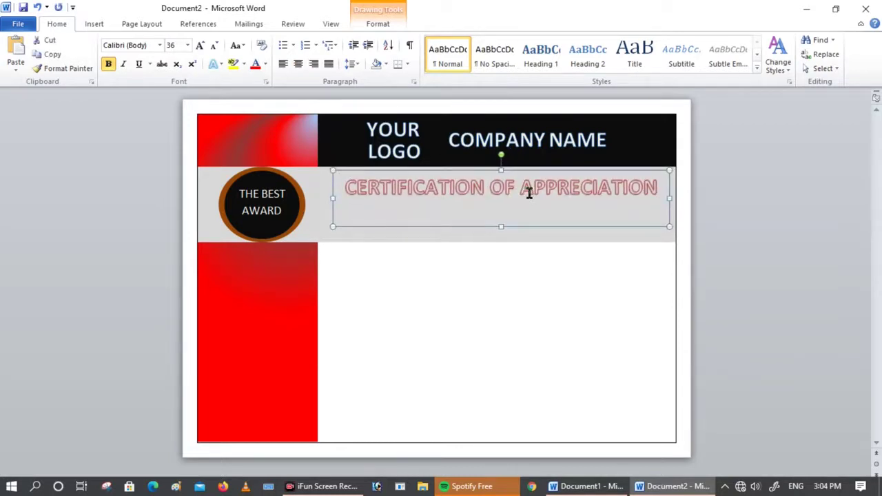
key("Left")
key("Left")
left_click(486, 188)
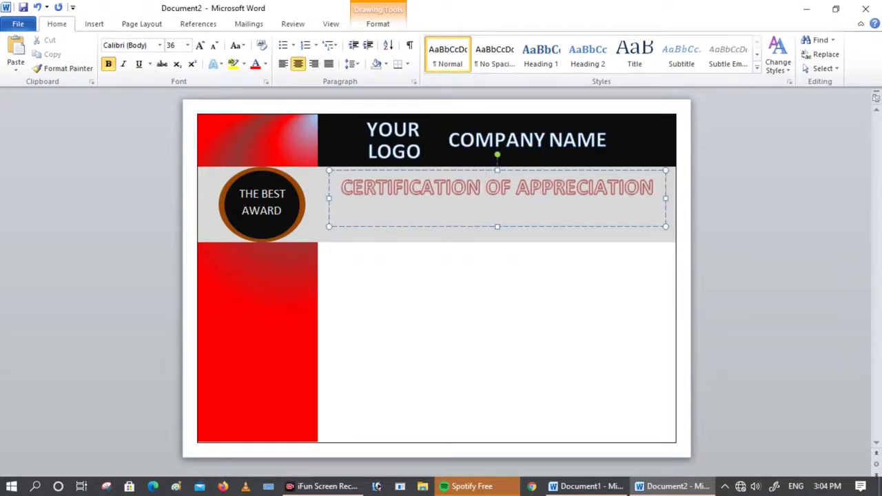
key("BackSpace")
key("BackSpace")
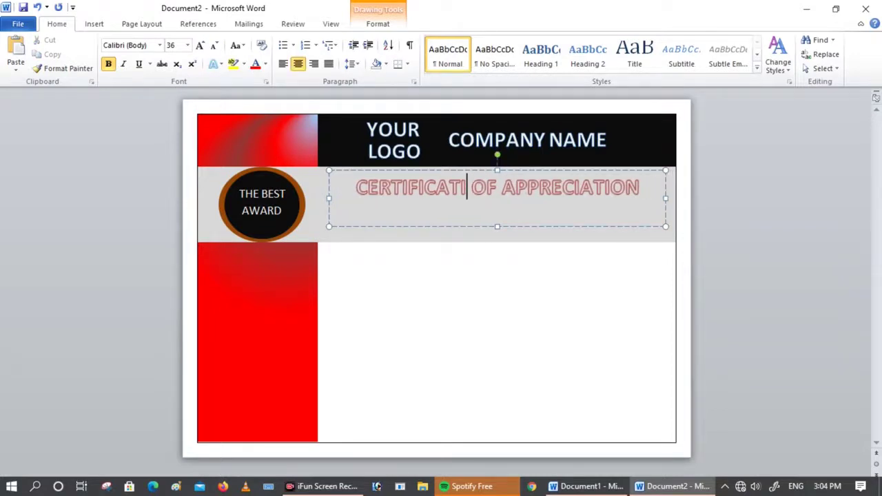
key("BackSpace")
type("E")
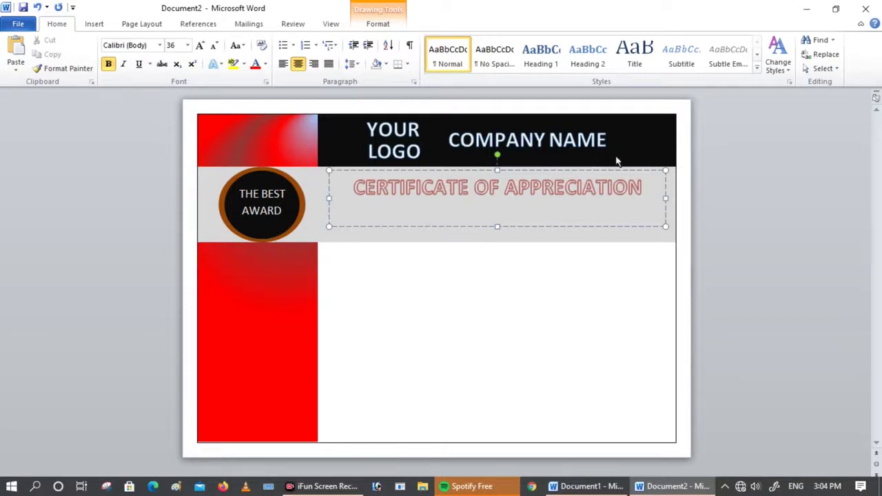
left_click(624, 232)
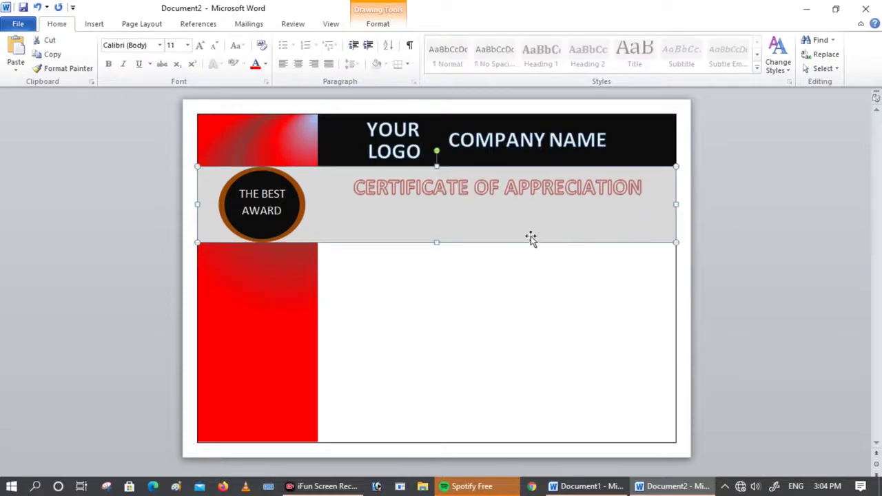
left_click(481, 267)
left_click(344, 196)
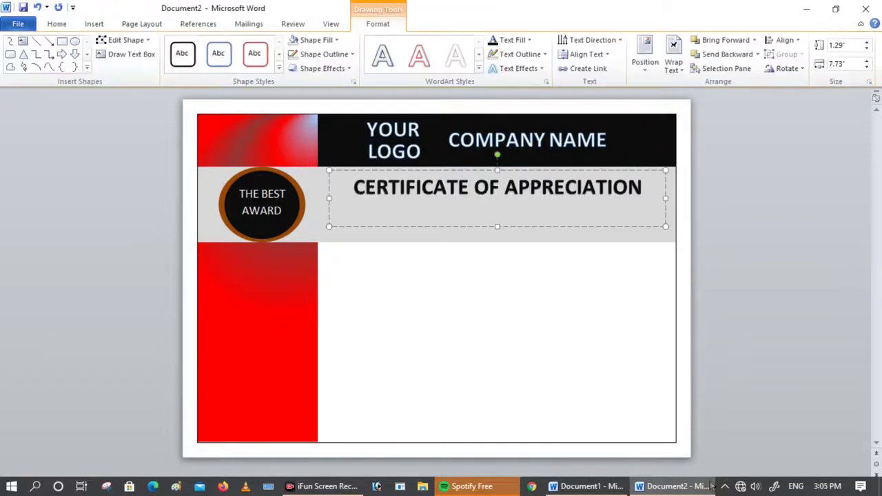
left_click(573, 253)
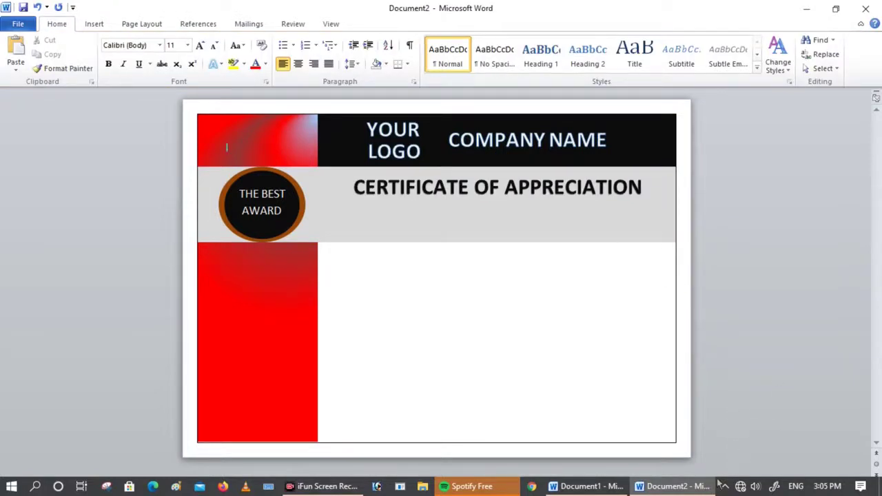
Step: Draw a text box just below the certificate title
left_click(97, 23)
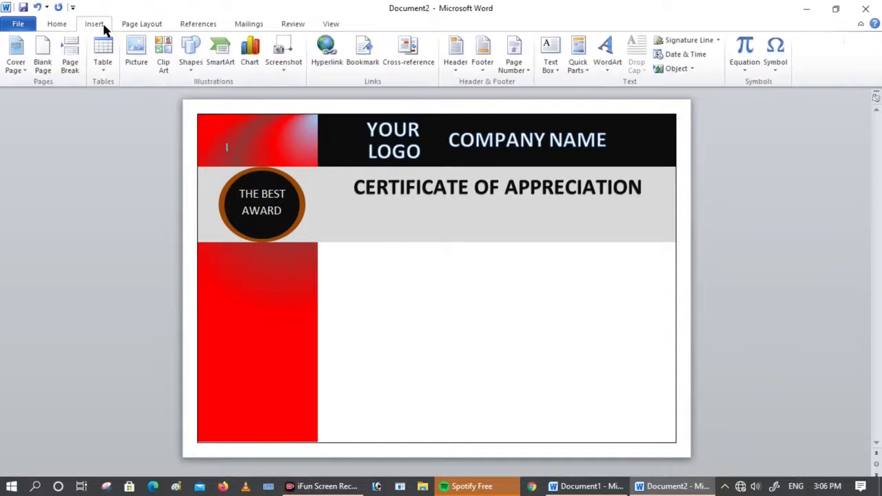
left_click(192, 55)
left_click(188, 181)
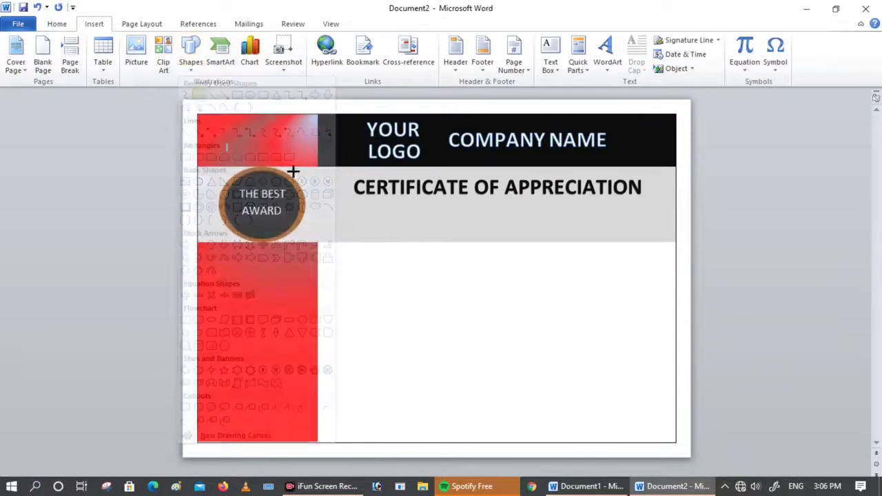
mouse_move(341, 203)
left_mouse_down()
mouse_move(511, 248)
mouse_move(648, 264)
left_mouse_up()
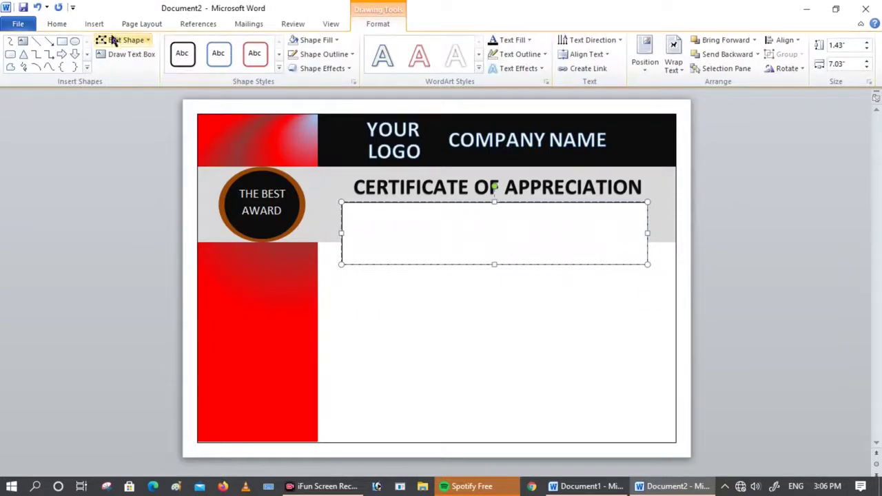
Step: Type PROUDLY PRESENTED TO in the box and set it to 26 pt
left_click(146, 25)
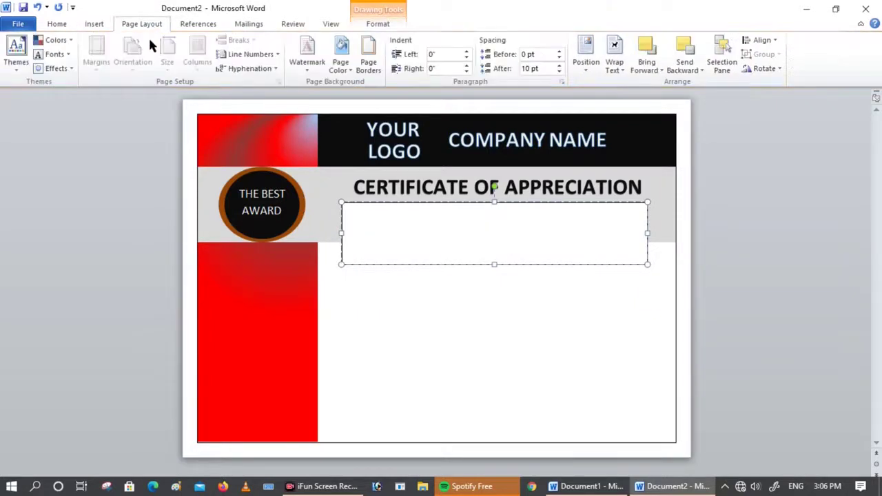
left_click(93, 24)
left_click(63, 22)
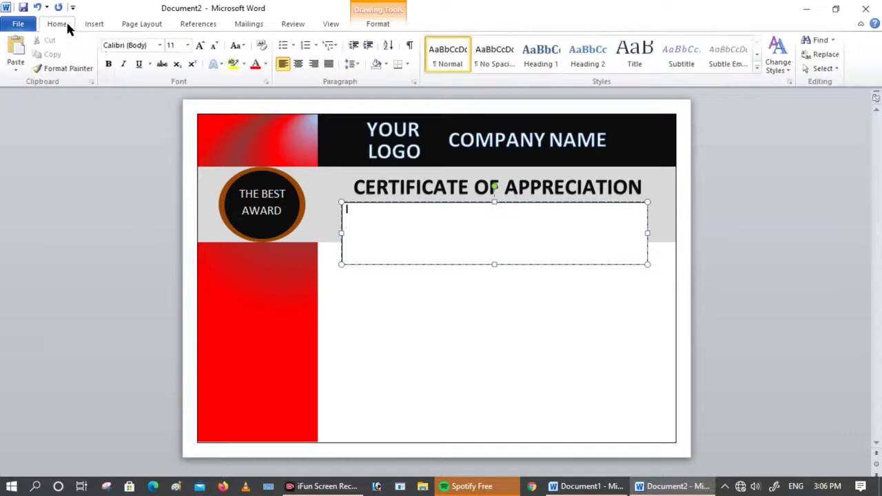
left_click(188, 46)
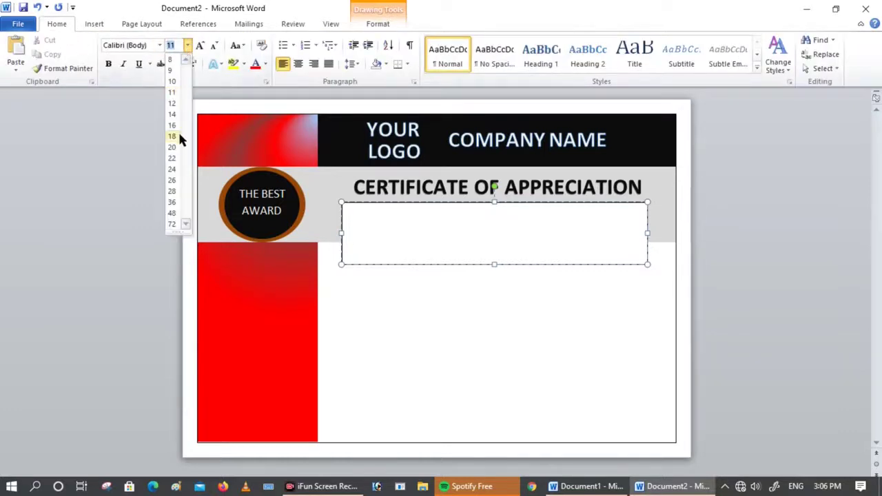
left_click(173, 148)
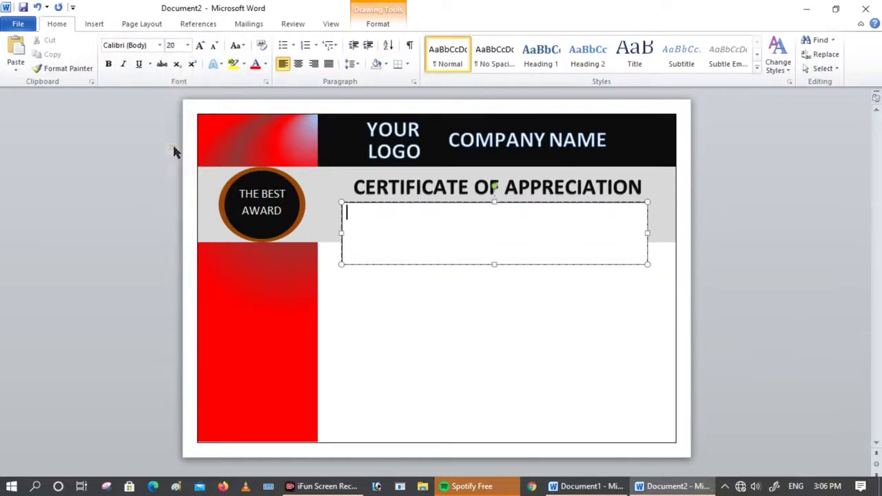
type("PROUDLY PRESENTED TO")
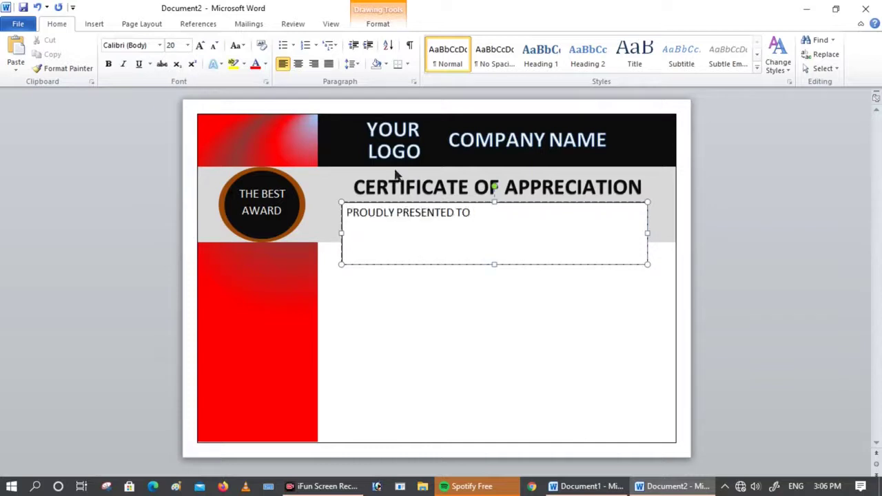
left_click_drag(477, 260, 304, 200)
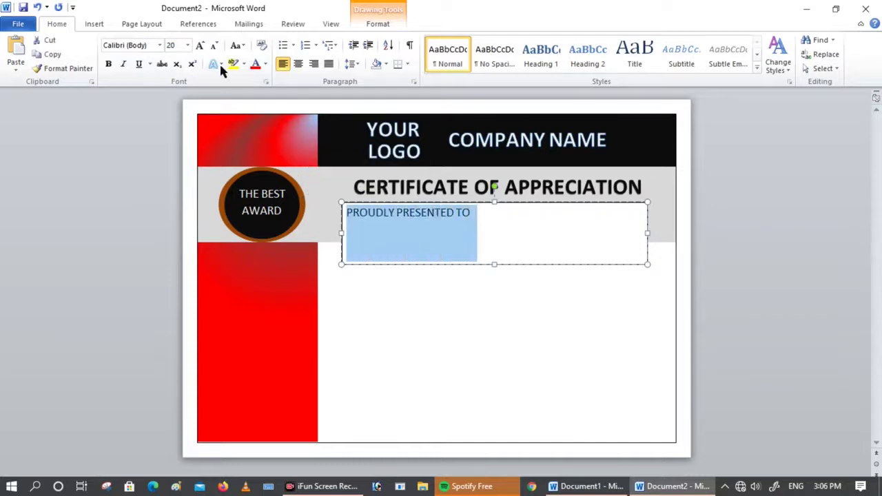
left_click(186, 45)
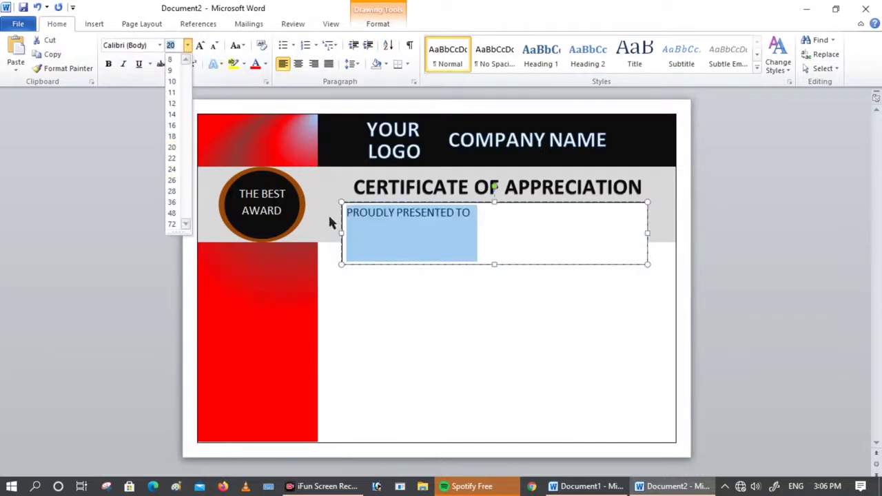
left_click(172, 180)
left_click(432, 319)
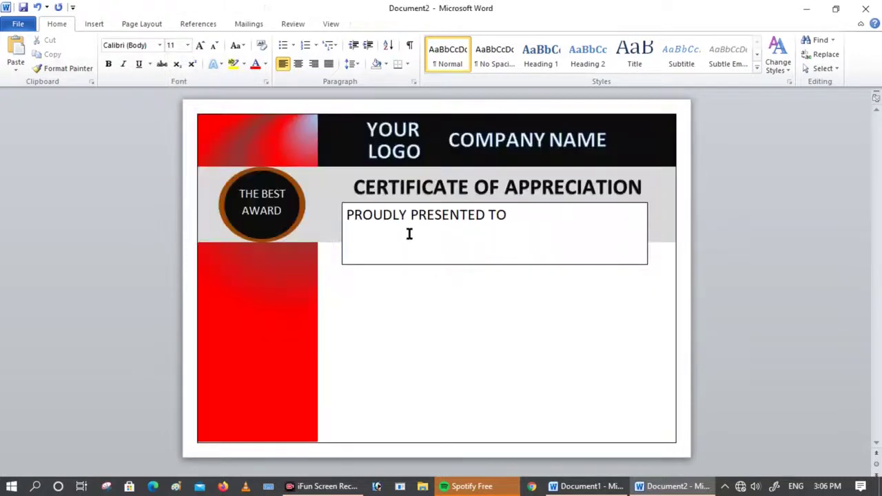
left_click(347, 215)
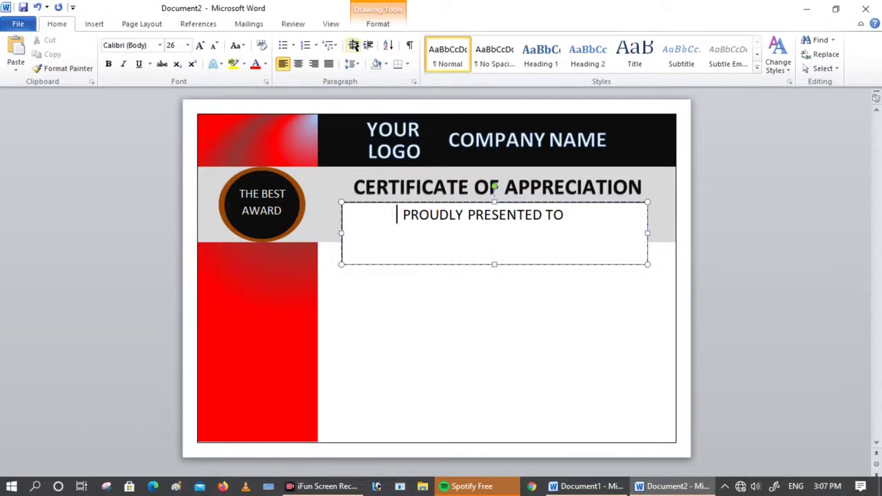
Step: Give the PROUDLY PRESENTED TO box No Fill and No Outline
left_click(378, 25)
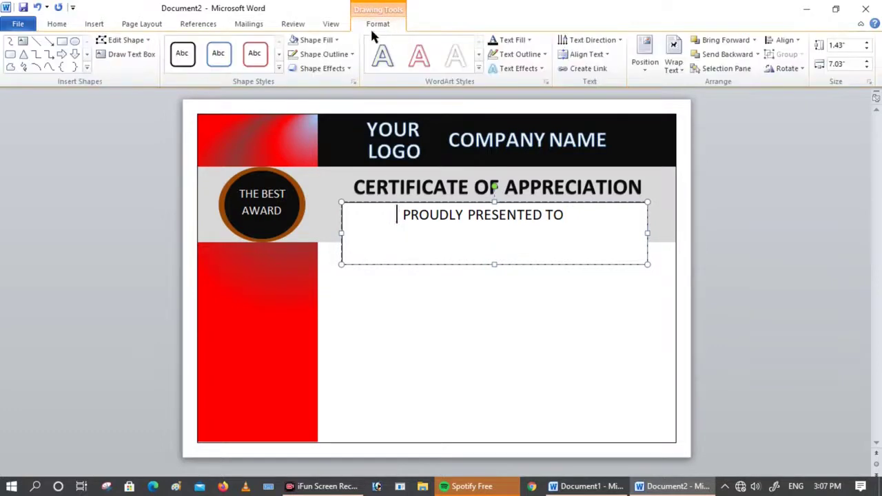
left_click(329, 40)
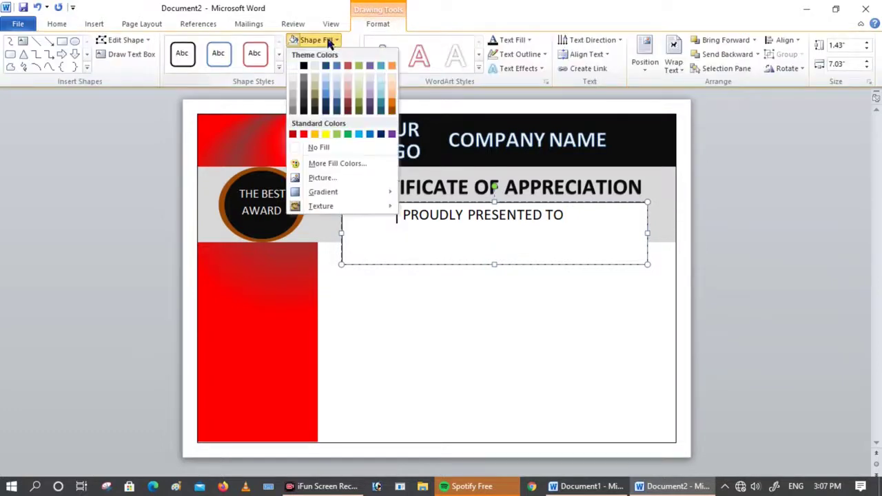
left_click(332, 143)
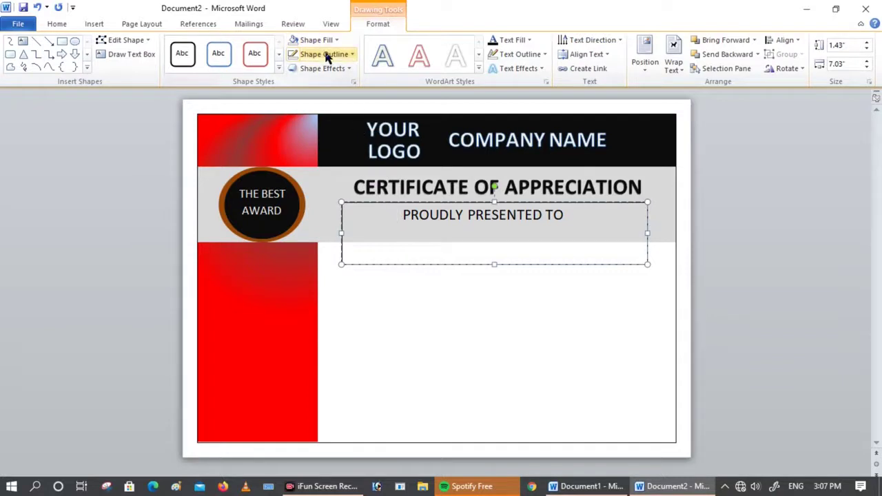
left_click(328, 55)
left_click(336, 158)
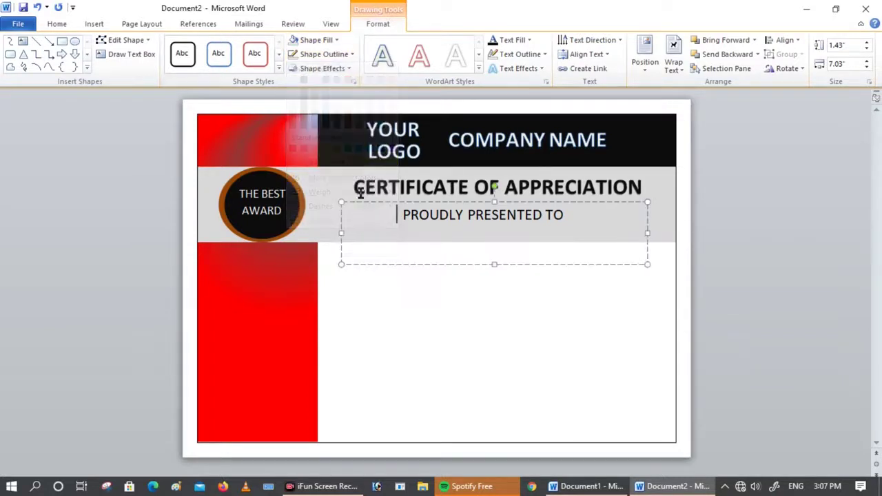
left_click(325, 55)
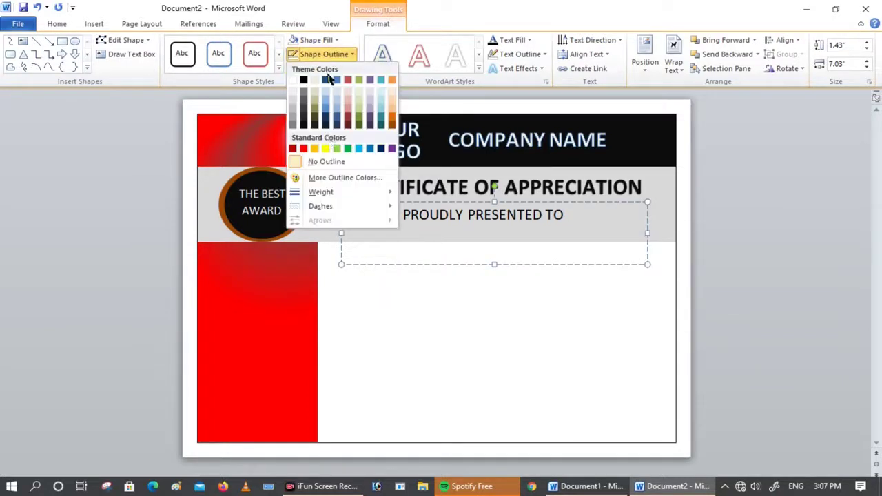
left_click(325, 159)
left_click(421, 336)
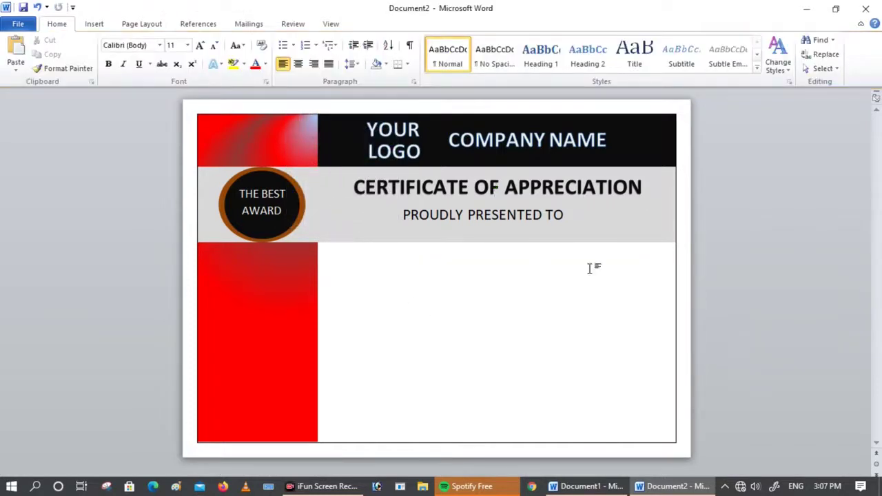
Step: Centre PROUDLY PRESENTED TO and raise the box's top edge closer to the title
left_click(421, 217)
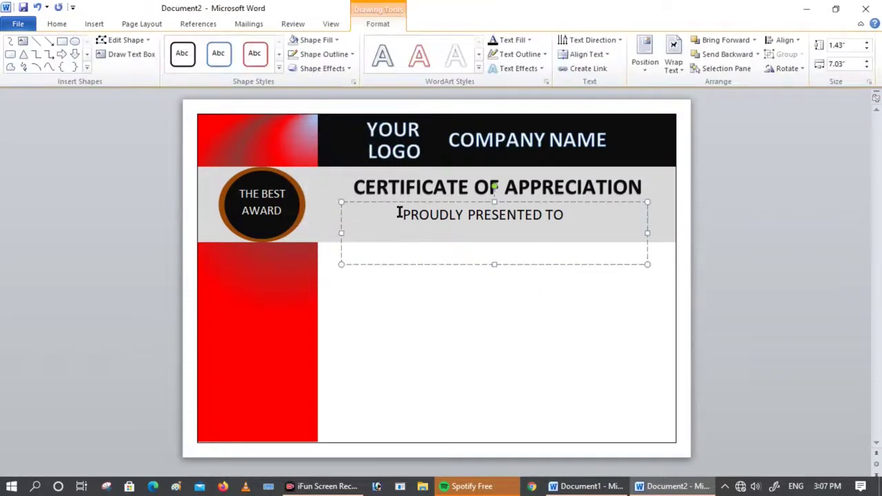
left_click(445, 313)
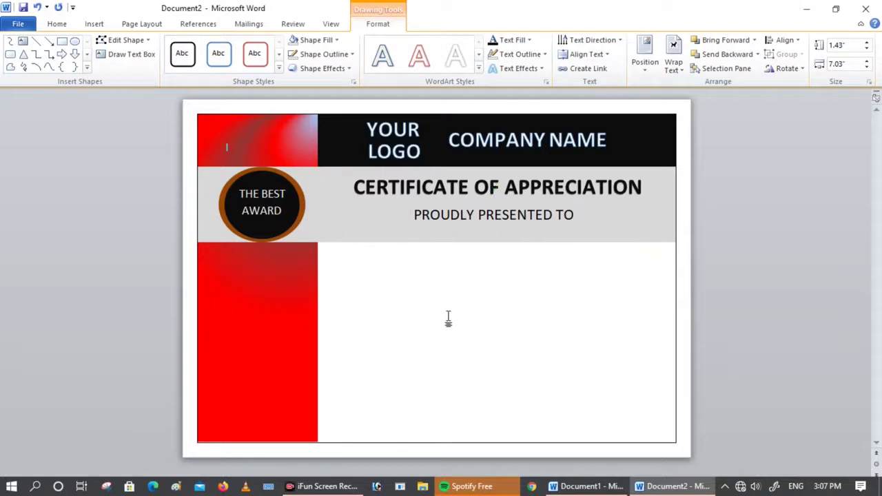
left_click(417, 217)
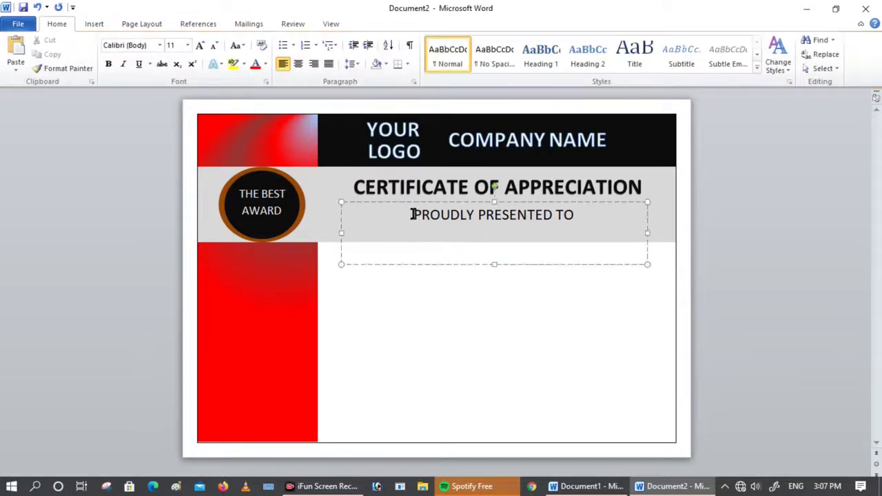
left_click_drag(494, 201, 495, 196)
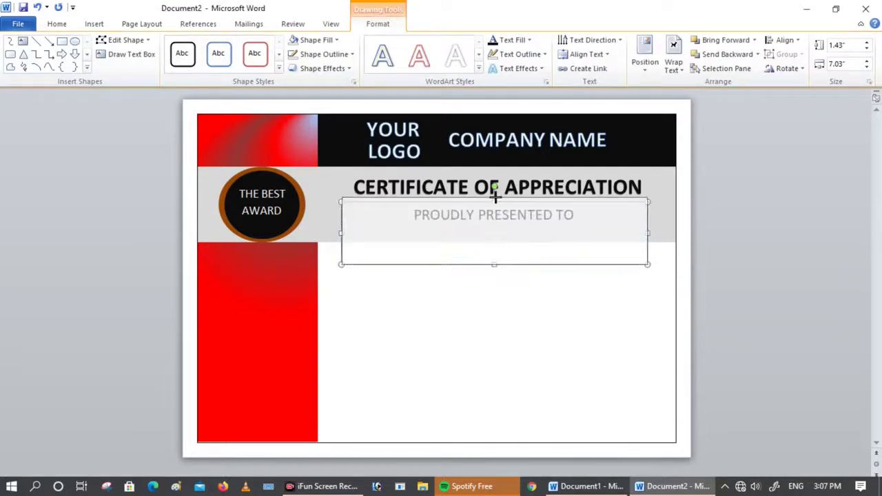
left_click(428, 324)
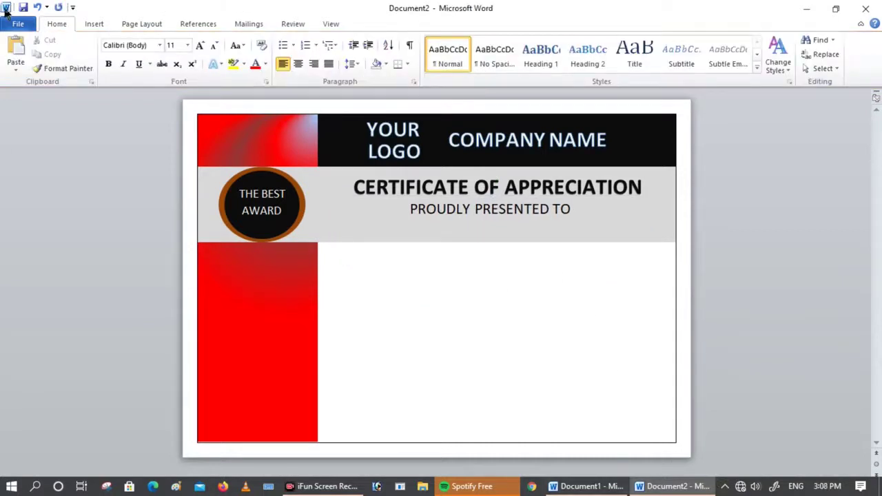
Step: Draw a text box below the grey band and set its font size to 72
left_click(93, 23)
left_click(191, 55)
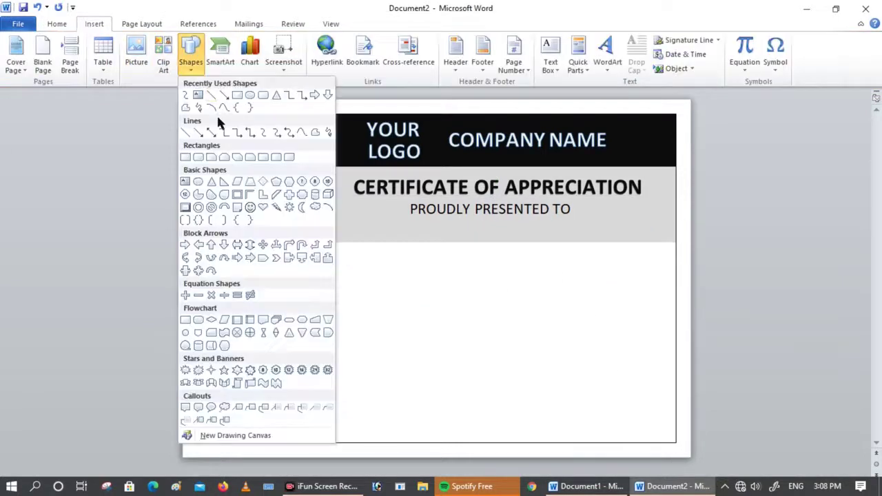
left_click(198, 98)
mouse_move(349, 253)
left_mouse_down()
mouse_move(502, 331)
mouse_move(610, 377)
mouse_move(640, 378)
left_mouse_up()
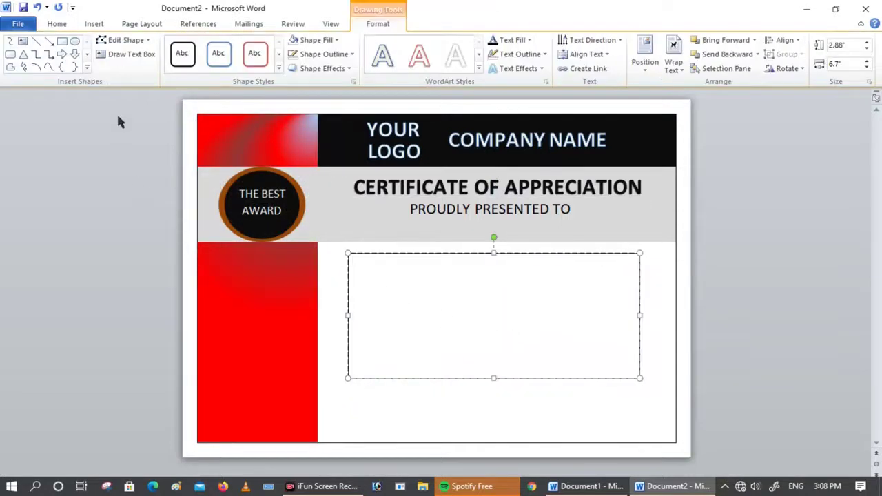
left_click(58, 24)
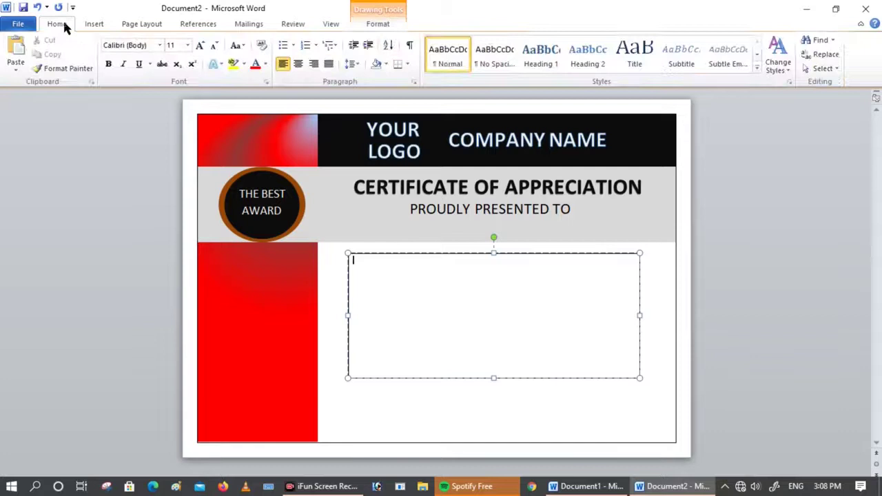
left_click(187, 45)
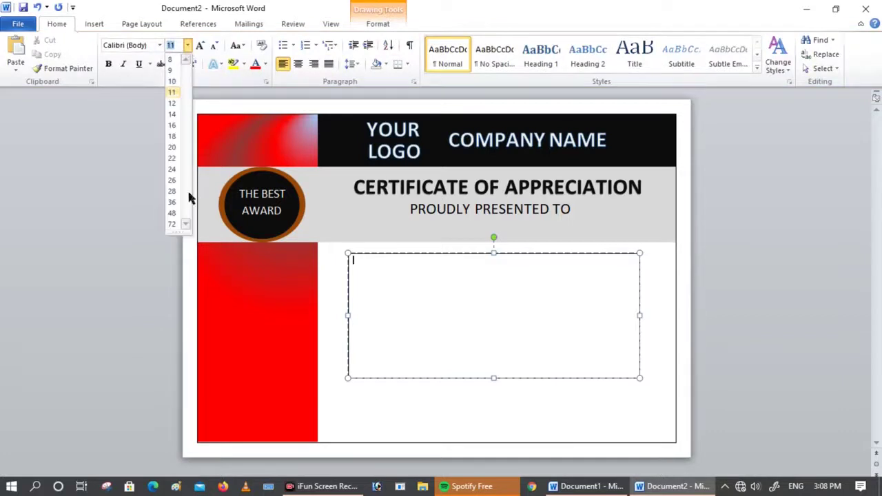
left_click(173, 224)
Step: Type the recipient's name line and set it in the light serif font Footlight MT Light
type("N")
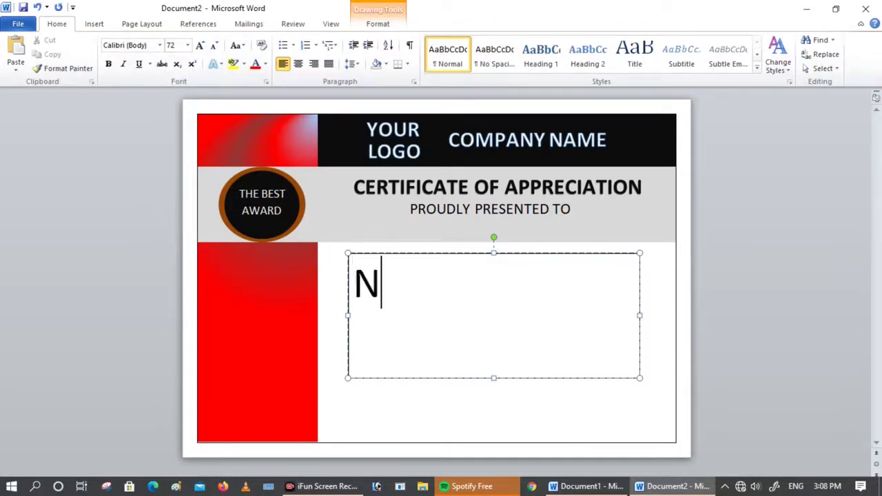
type("AME")
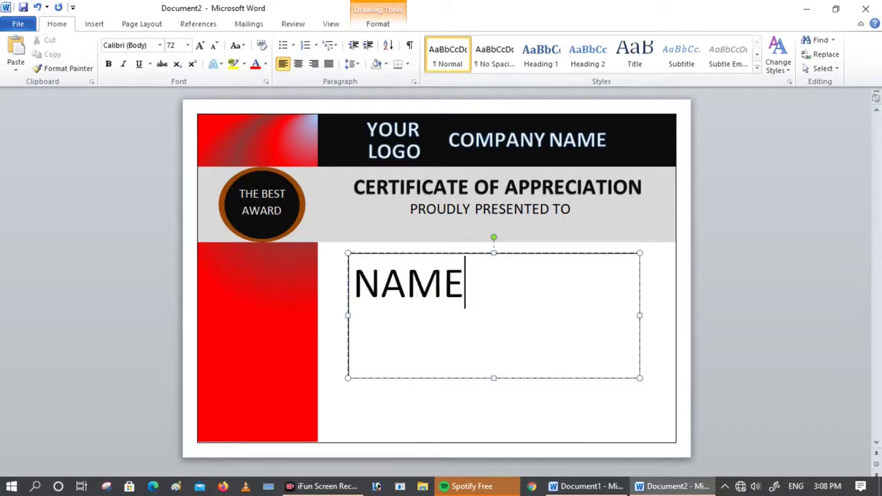
type(" AKA")
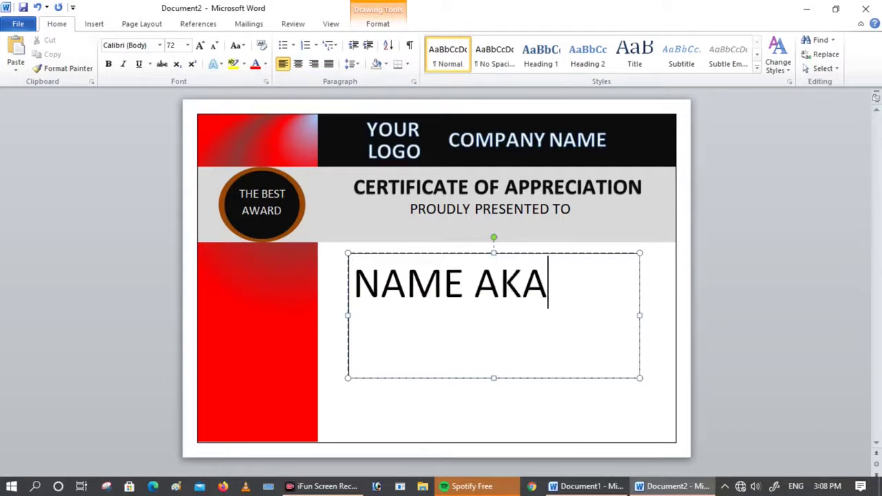
type("SH")
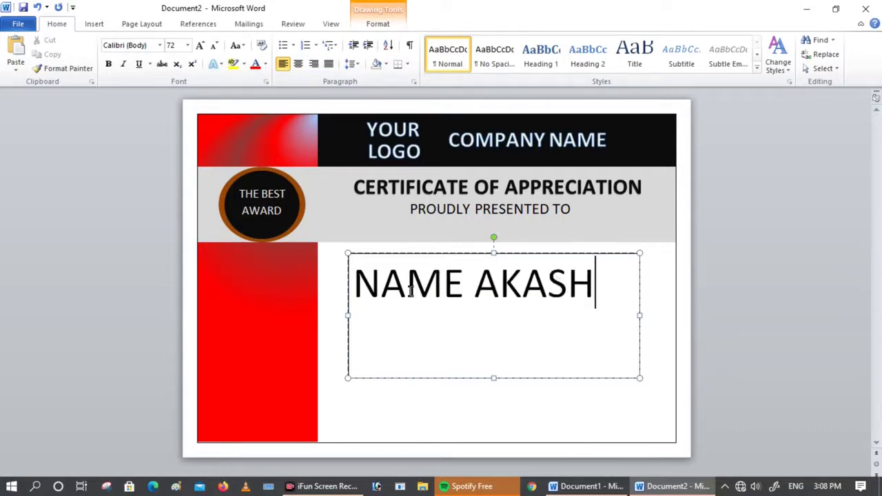
left_click(160, 45)
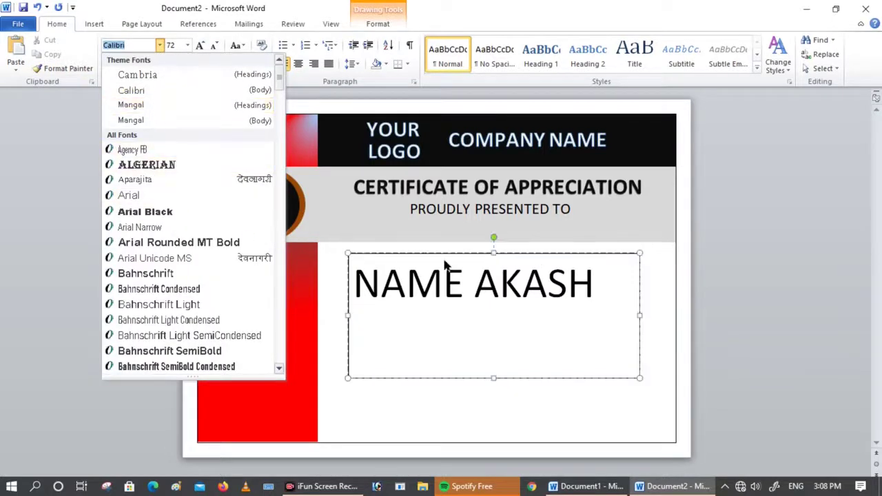
left_click(610, 285)
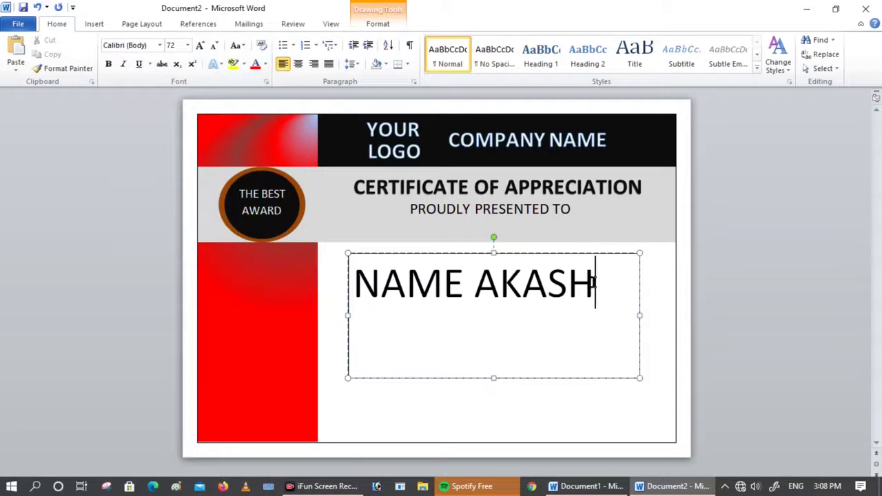
key("ctrl+a")
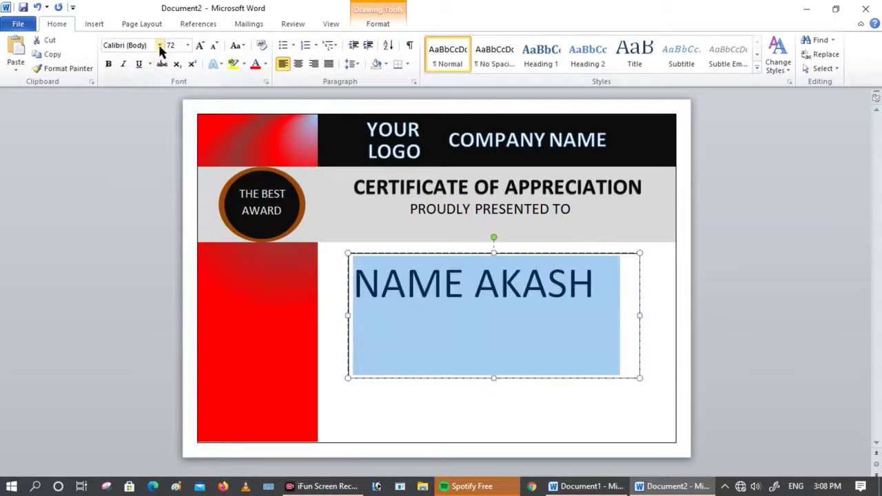
left_click(160, 45)
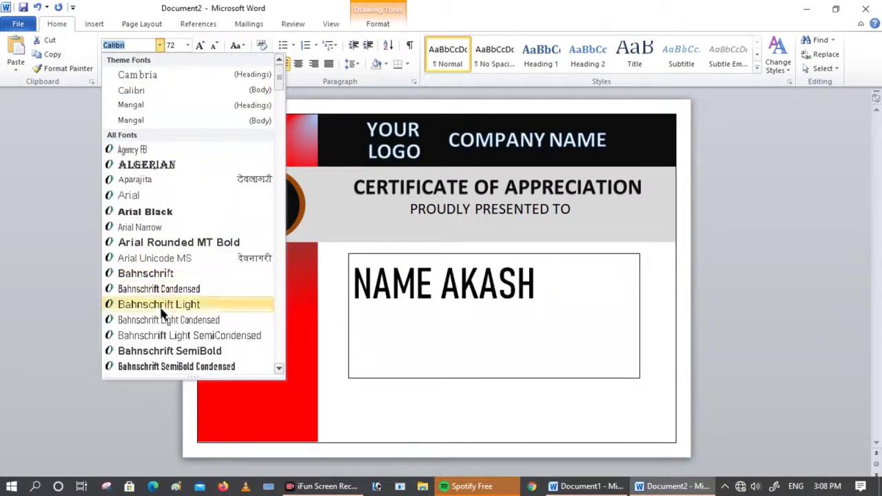
scroll(165, 317, "down", 5)
scroll(172, 324, "down", 5)
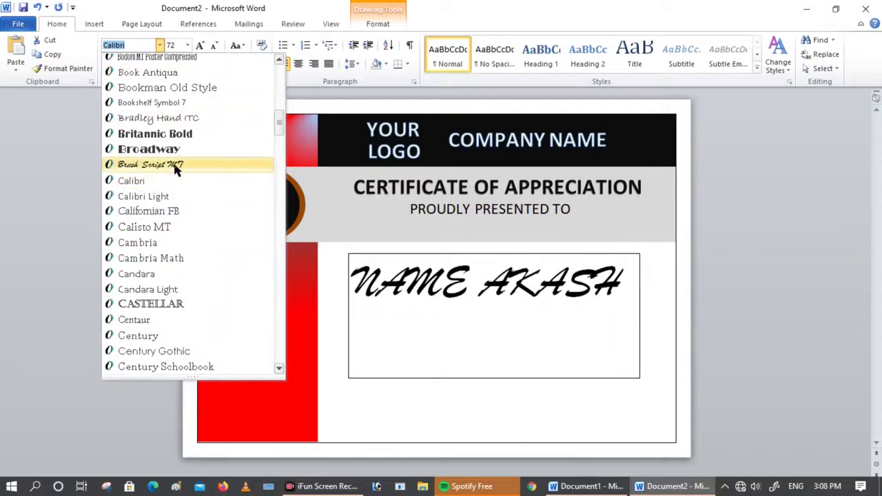
scroll(176, 169, "up", 8)
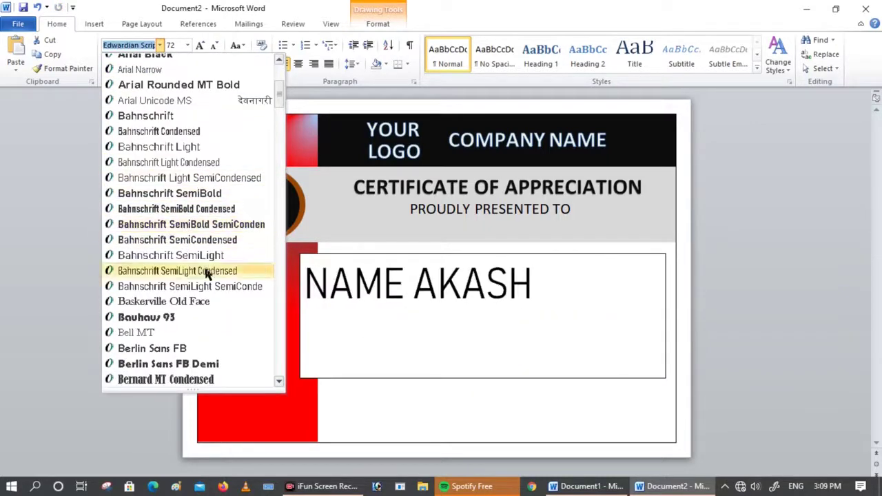
scroll(204, 310, "down", 3)
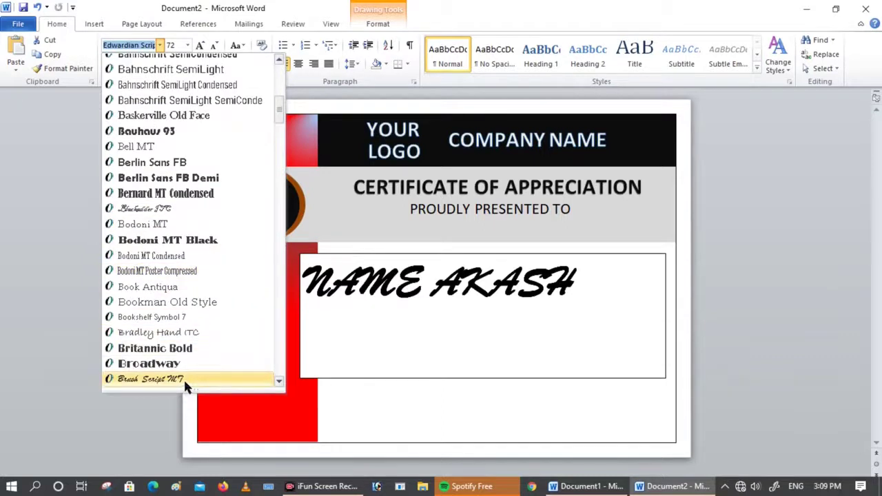
scroll(183, 378, "down", 4)
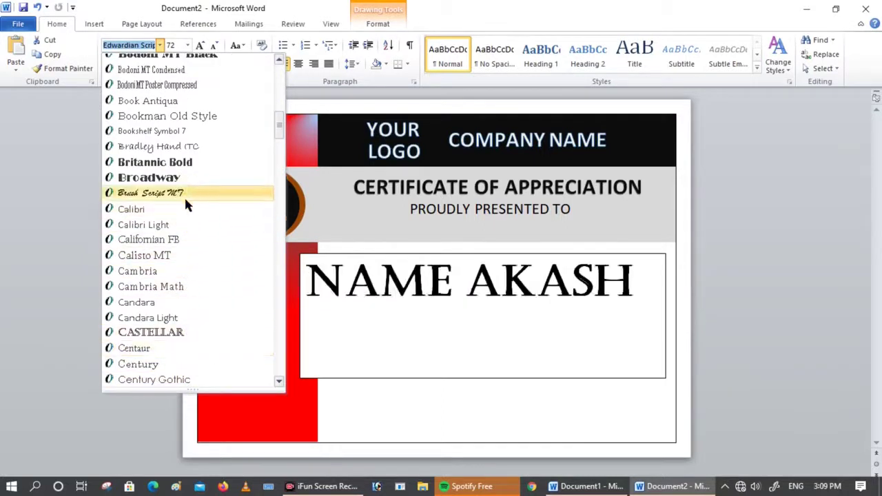
scroll(198, 339, "down", 4)
scroll(198, 338, "down", 4)
scroll(199, 338, "down", 4)
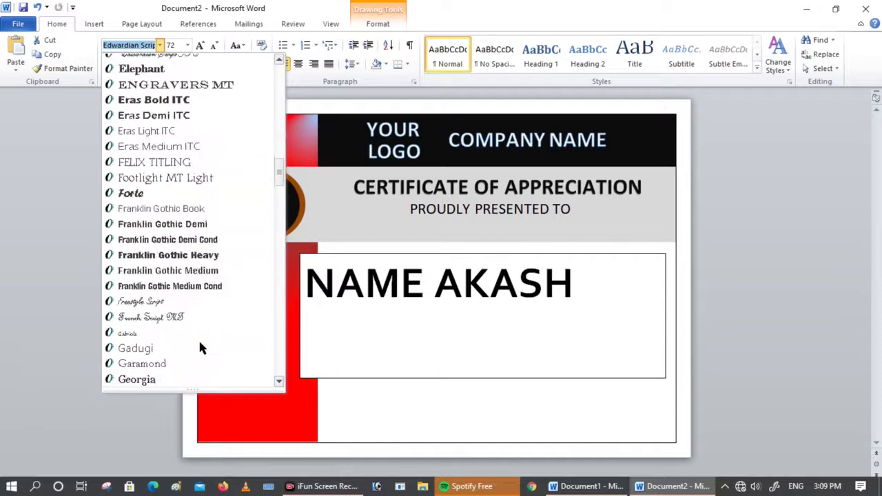
key("Escape")
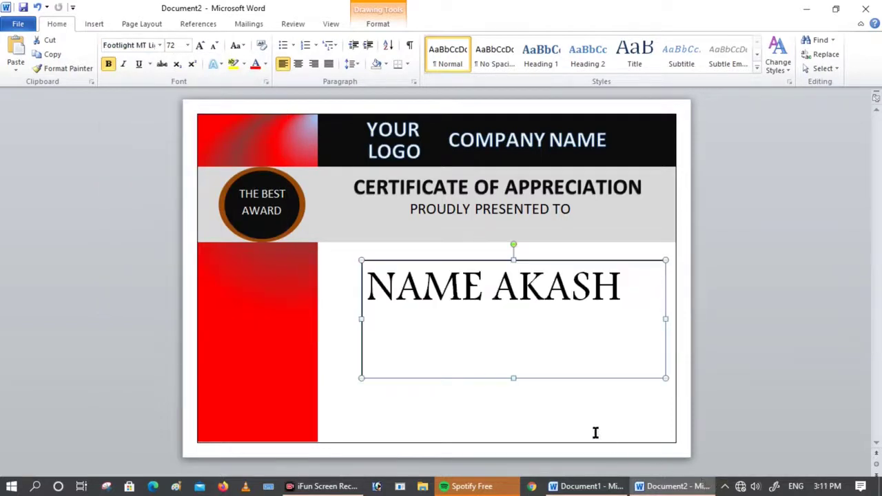
Step: Set the name text box's Shape Outline to No Outline
left_click(589, 420)
left_click(478, 365)
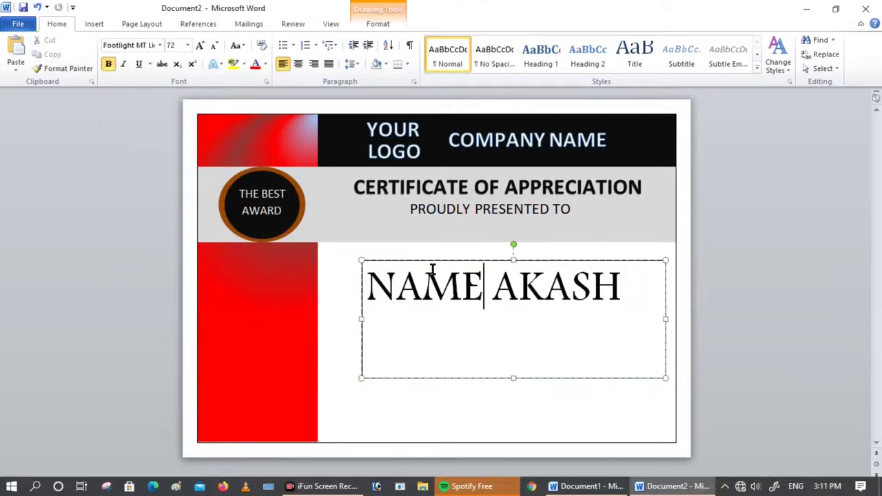
left_click(359, 27)
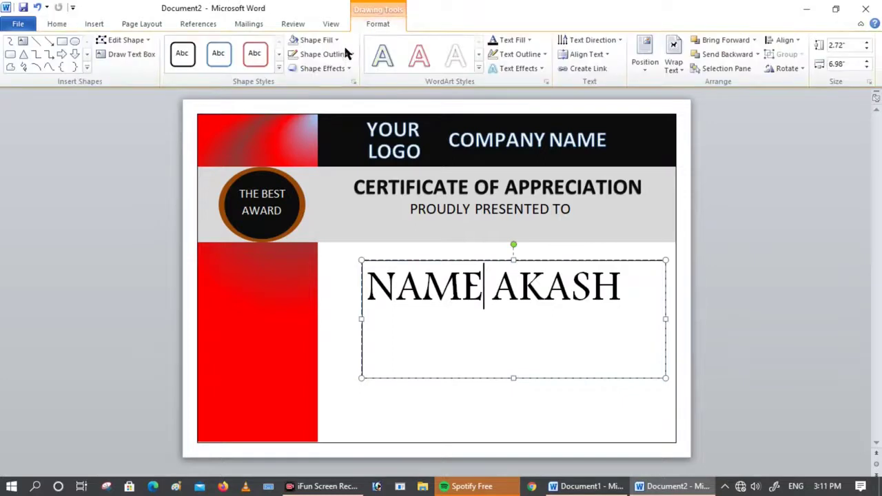
left_click(345, 54)
left_click(335, 163)
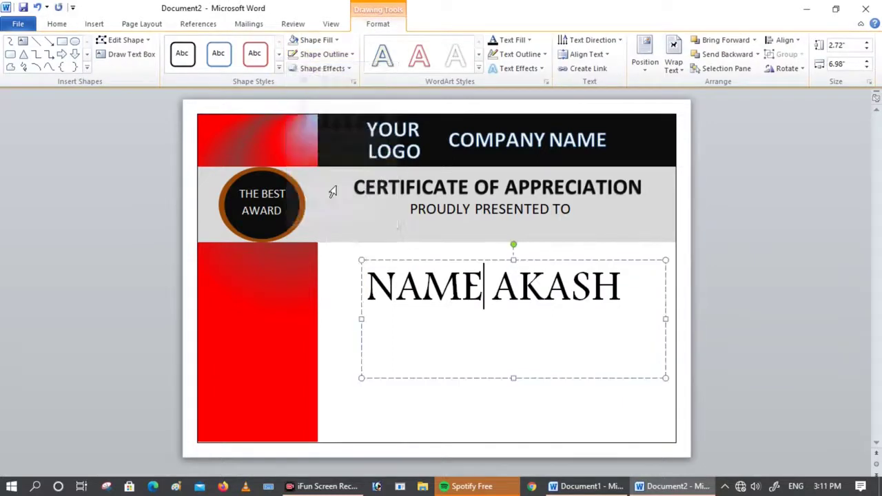
left_click(348, 317)
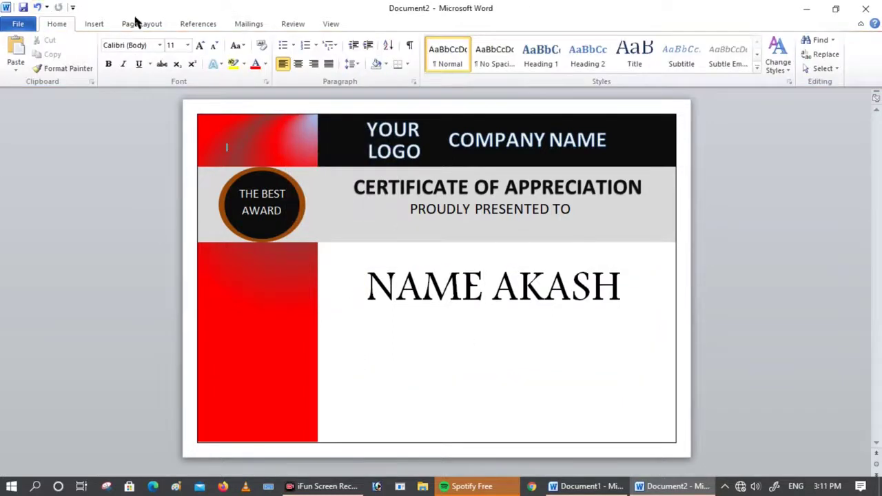
left_click(91, 24)
Step: Draw a new, slightly wider straight line beneath NAME AKASH
left_click(189, 63)
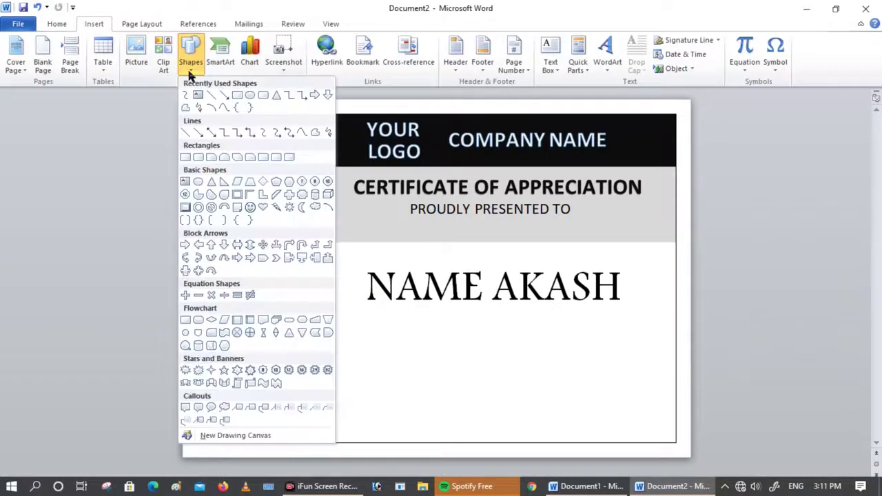
left_click(211, 103)
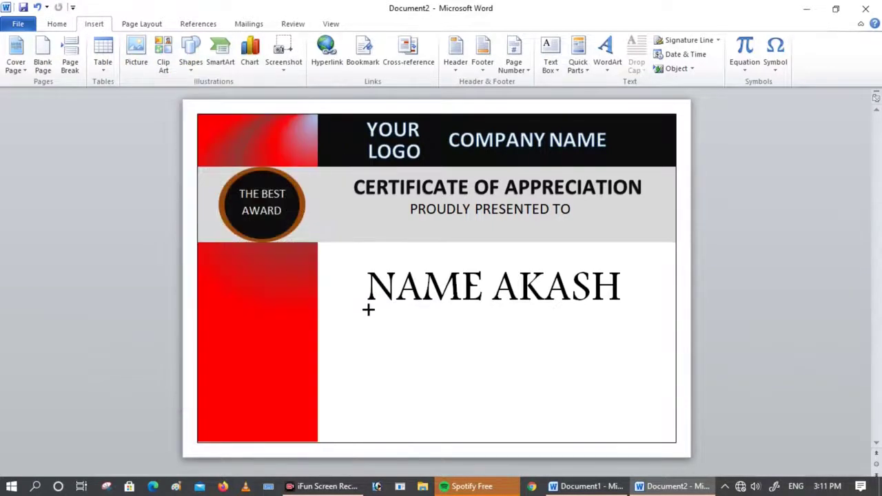
left_click_drag(369, 306, 619, 313)
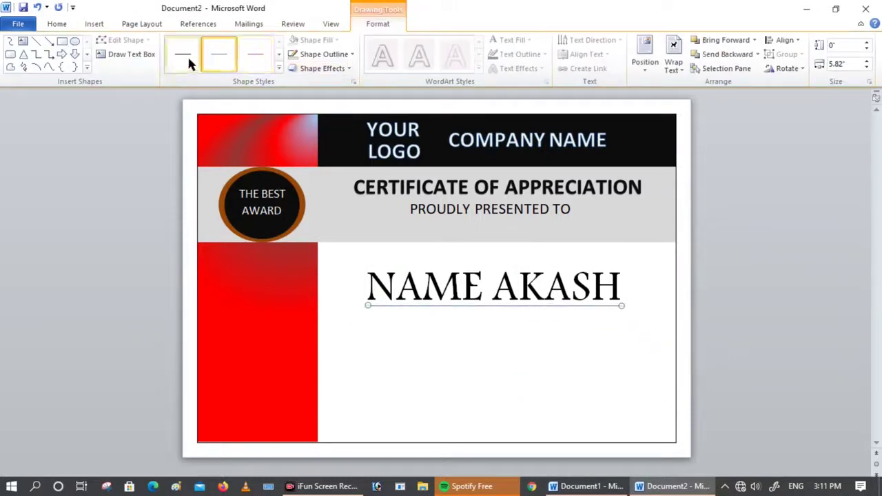
Step: Give the line under the name a black outline at 3 pt weight
left_click(351, 53)
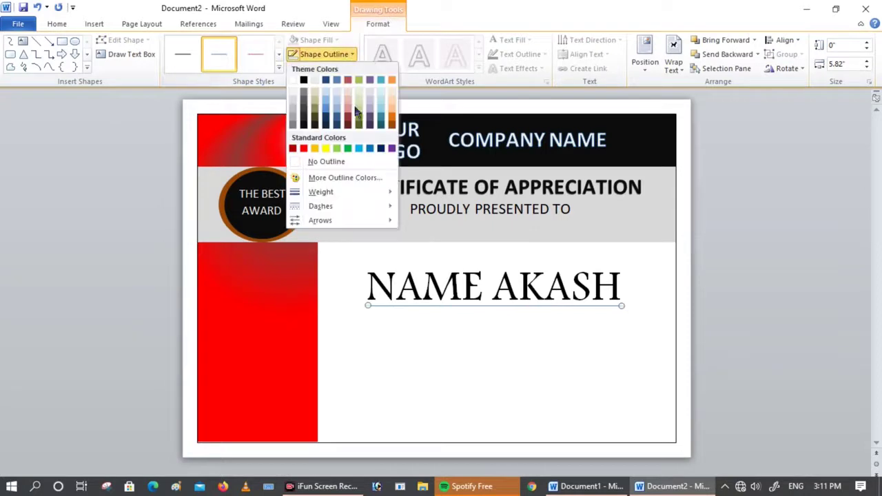
mouse_move(338, 192)
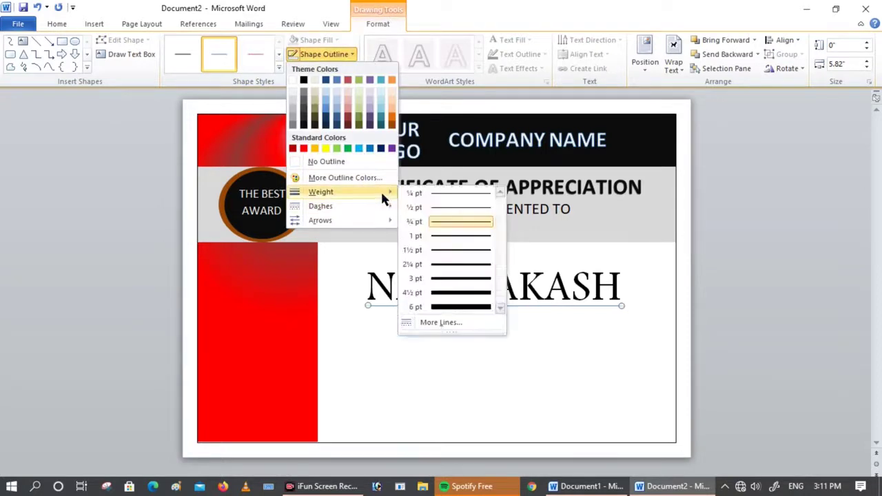
left_click(454, 293)
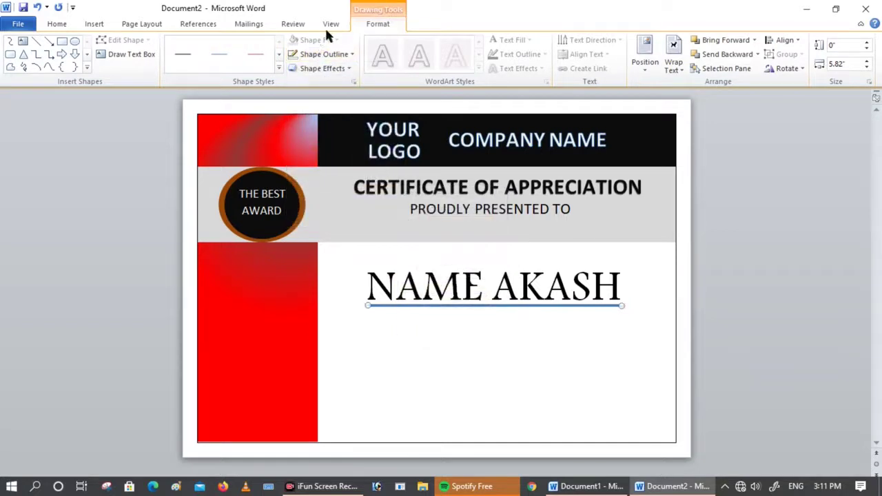
left_click(325, 54)
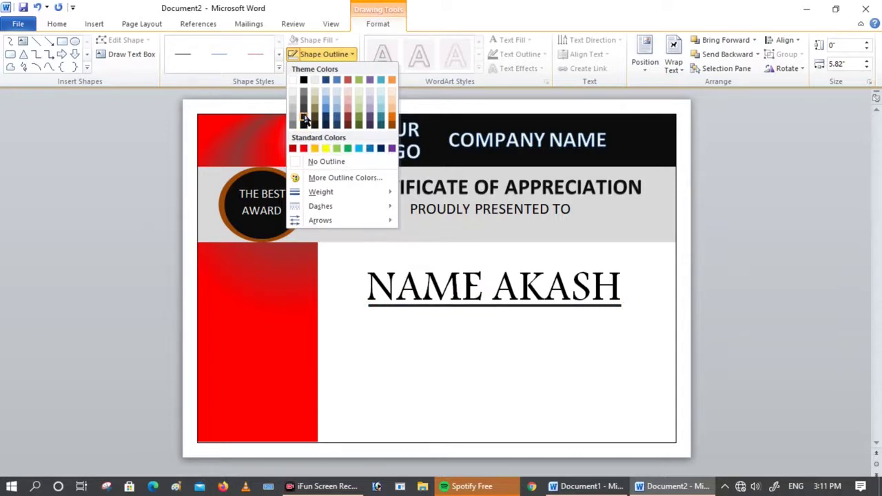
left_click(306, 118)
left_click(324, 56)
mouse_move(321, 192)
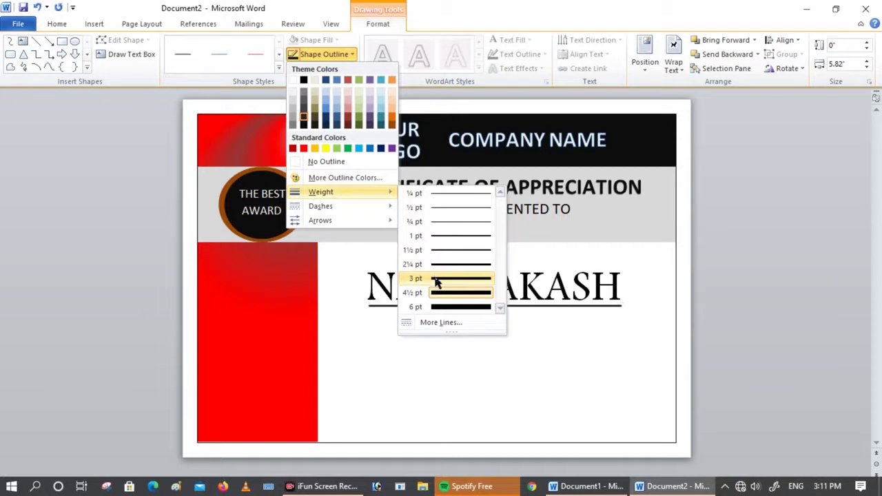
left_click(436, 282)
triple_click(463, 348)
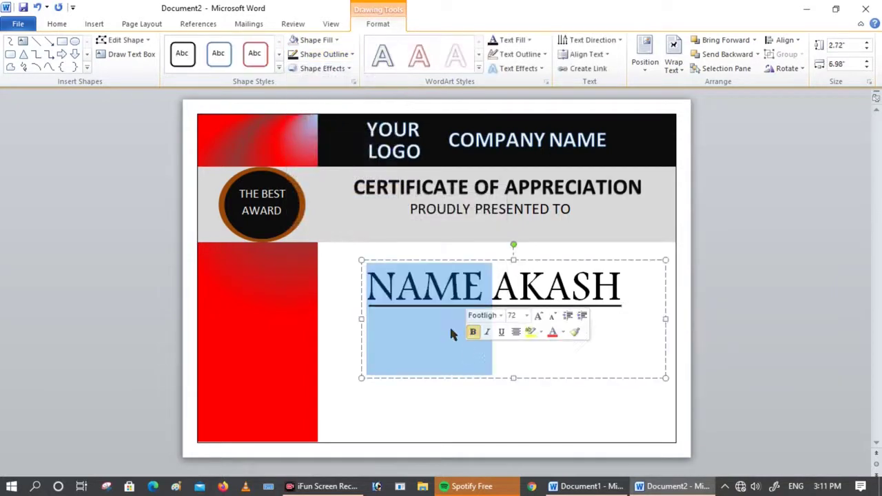
left_click(561, 417)
left_click(655, 462)
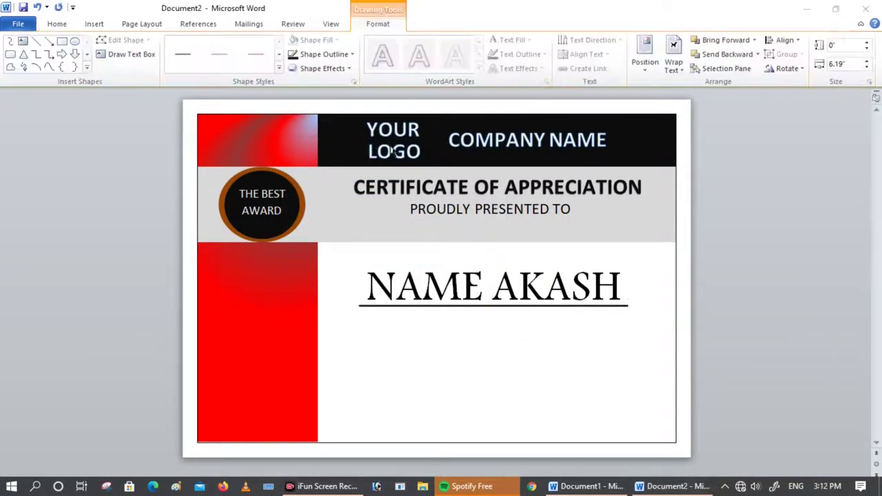
left_click(97, 25)
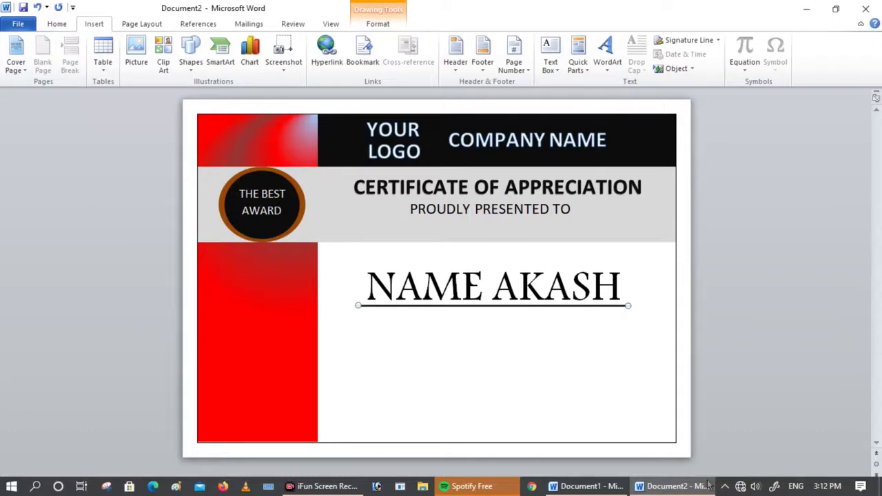
Step: Select all the PROUDLY PRESENTED TO text and give it a red text fill
left_click(569, 229)
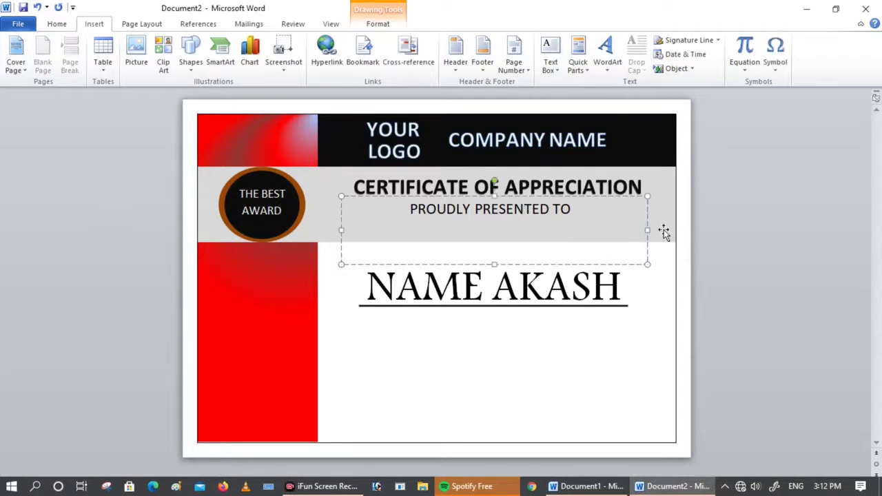
key("ctrl+a")
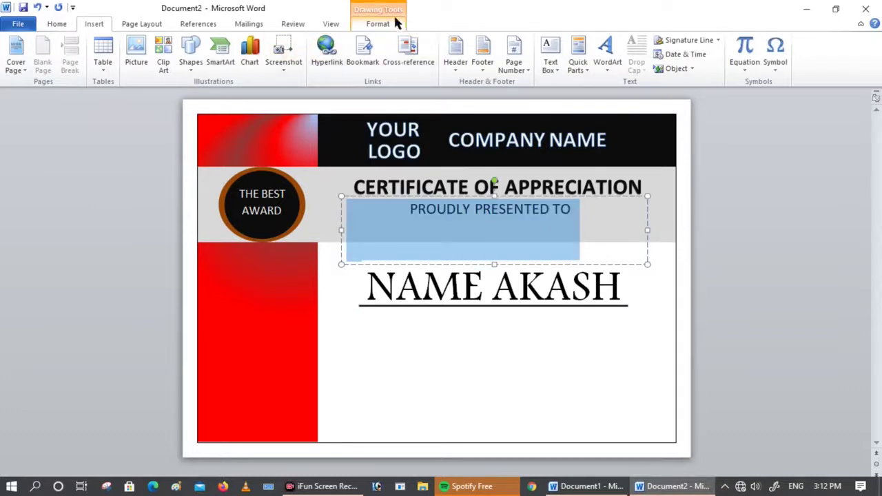
left_click(378, 24)
left_click(334, 40)
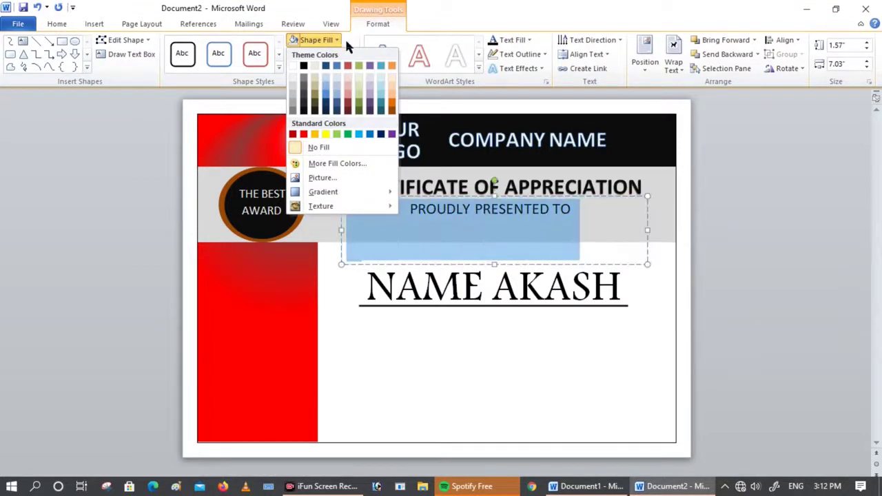
left_click(338, 39)
left_click(512, 40)
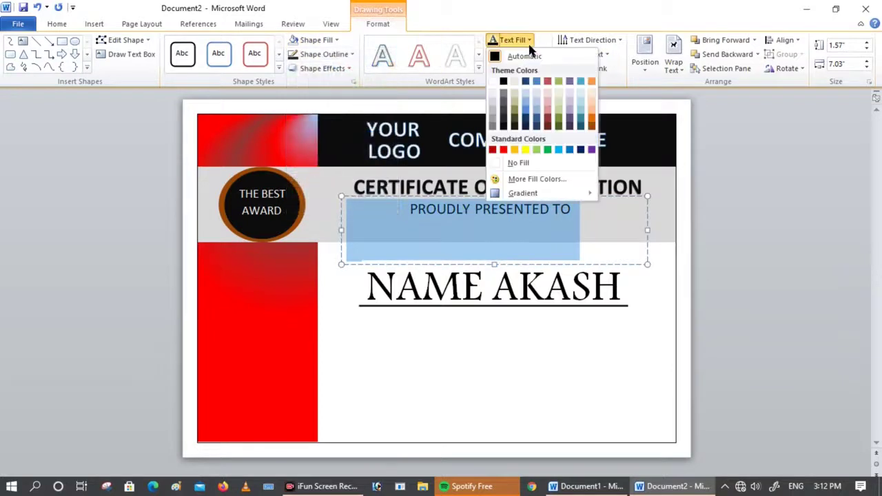
left_click(504, 150)
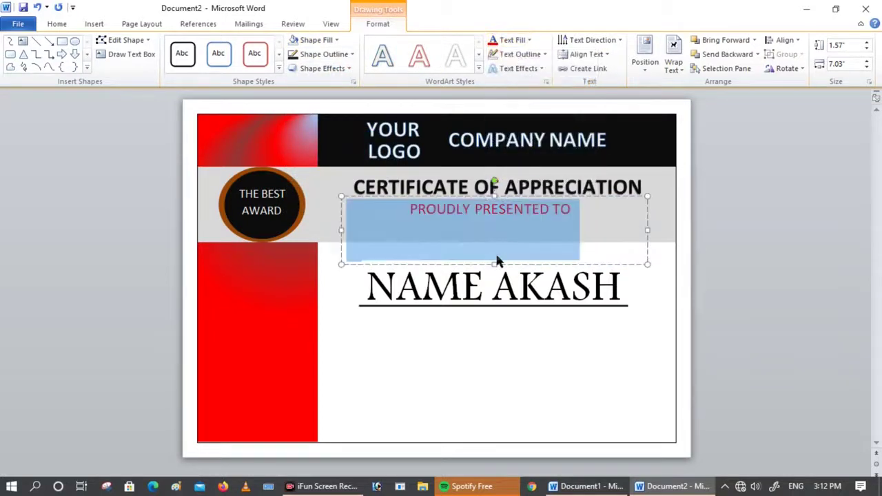
left_click(507, 328)
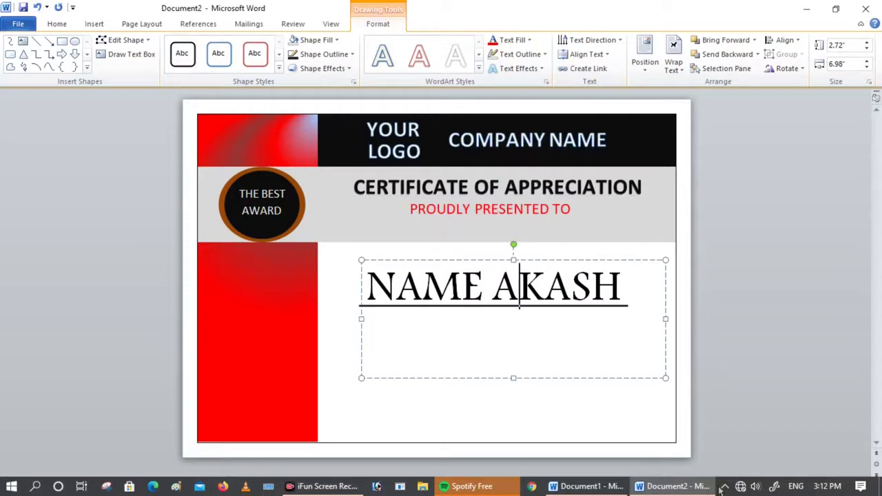
Step: Draw a 24 pt text box below the name and paste in 'LOREM IPSUM DOLOR SIT AMET, CONSECTETUR'
left_click(95, 26)
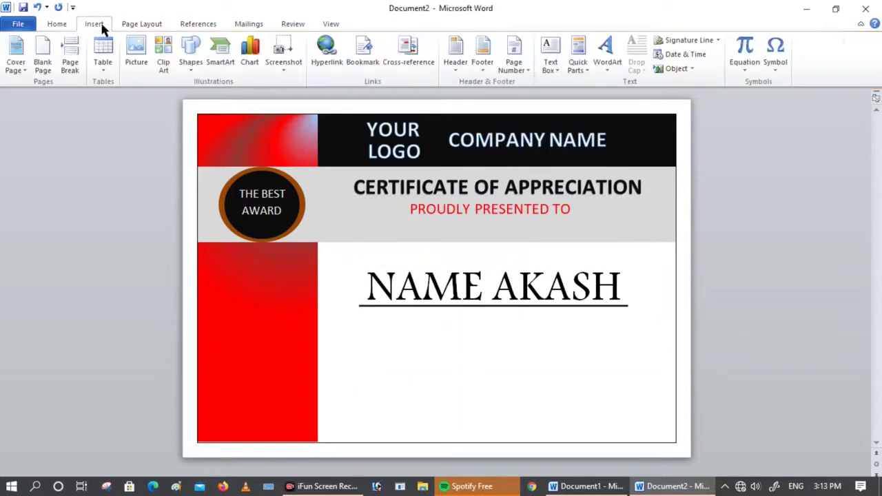
left_click(190, 54)
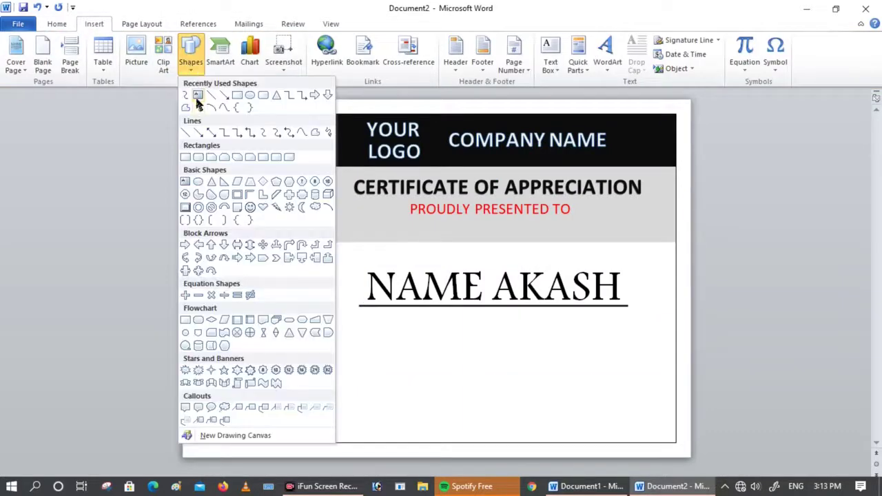
left_click(198, 94)
left_click_drag(353, 319, 657, 350)
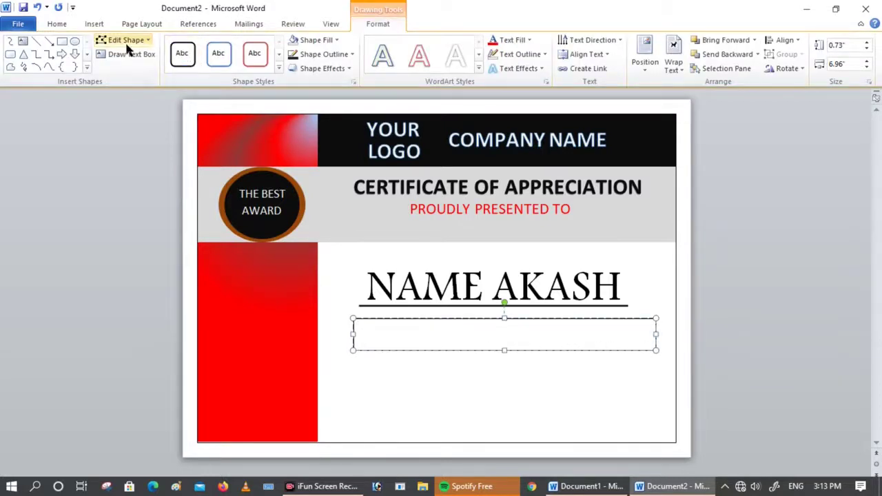
left_click(62, 24)
left_click(187, 45)
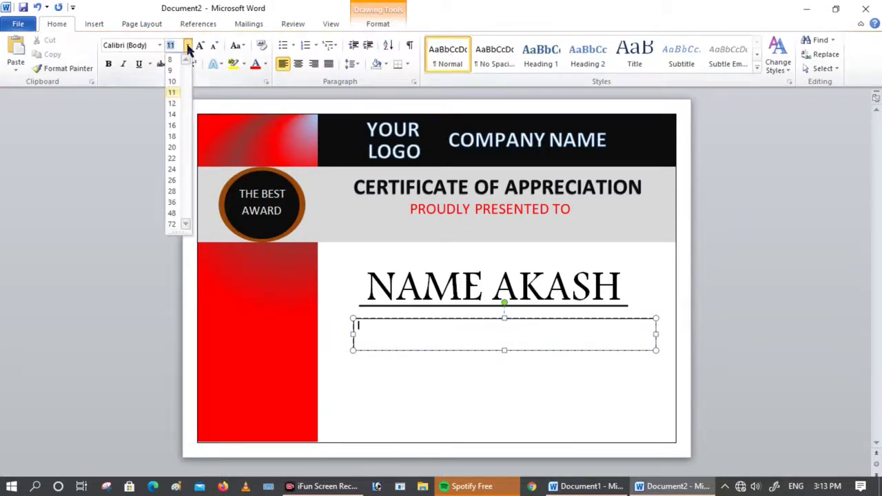
left_click(173, 170)
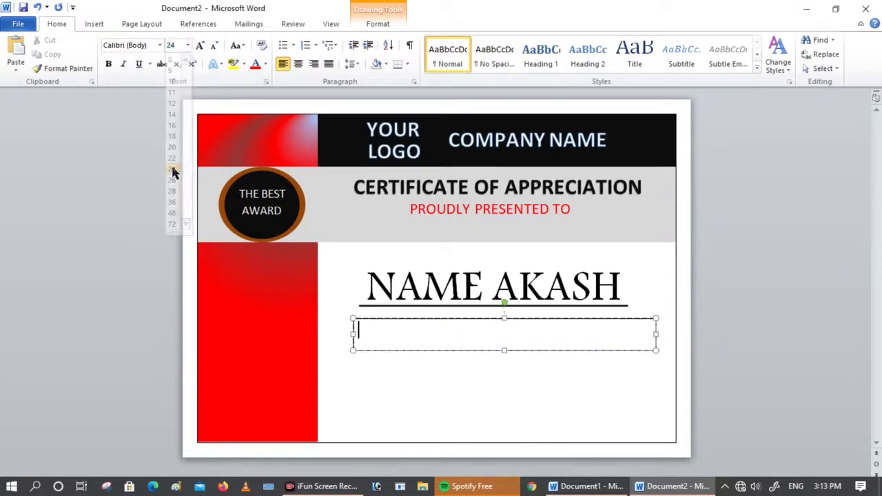
type("gfdg")
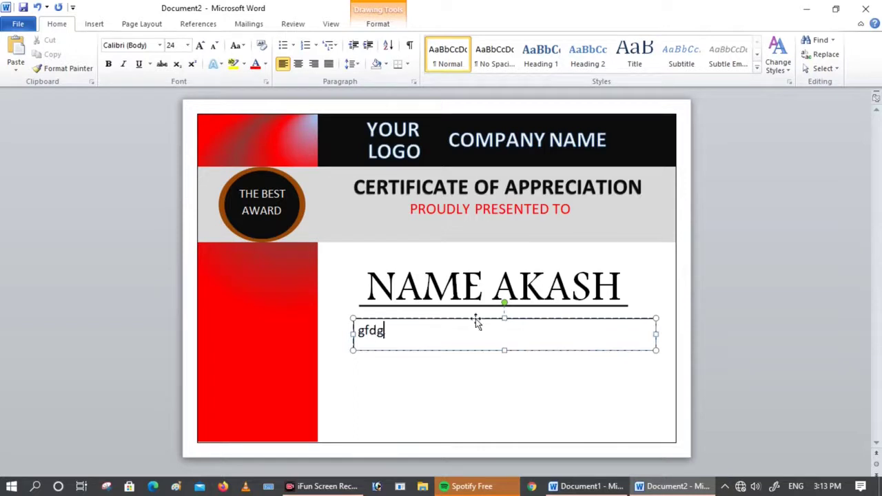
key("BackSpace")
key("BackSpace")
key("BackSpace")
key("BackSpace")
type("LOREM IPSUM DOLOR SIT AMET, CONSECTETUR")
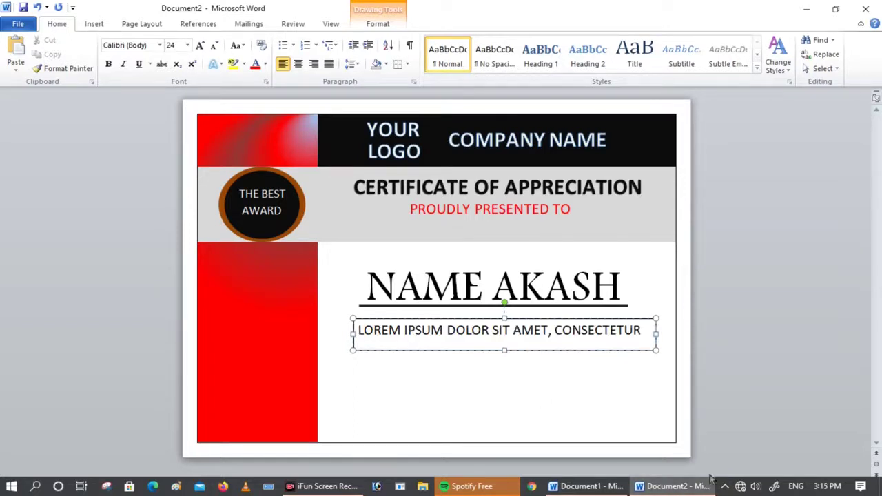
Step: Make the description text red
left_click_drag(646, 336, 359, 336)
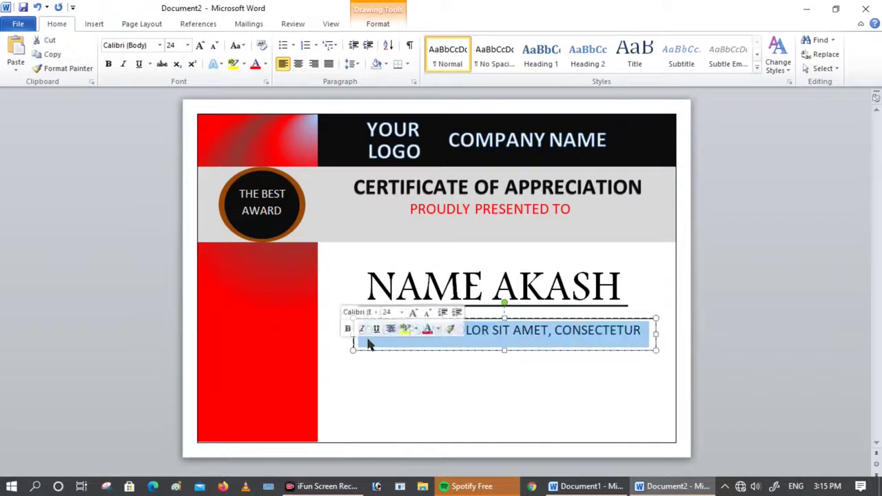
left_click(373, 23)
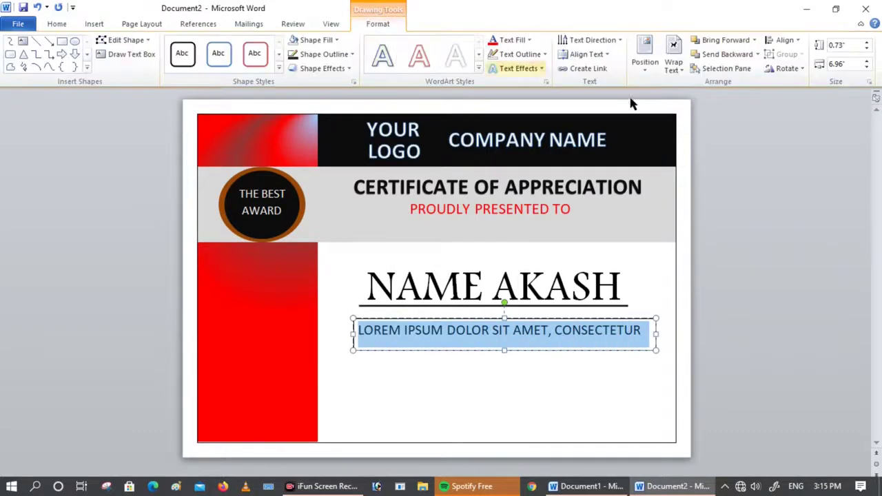
left_click(525, 40)
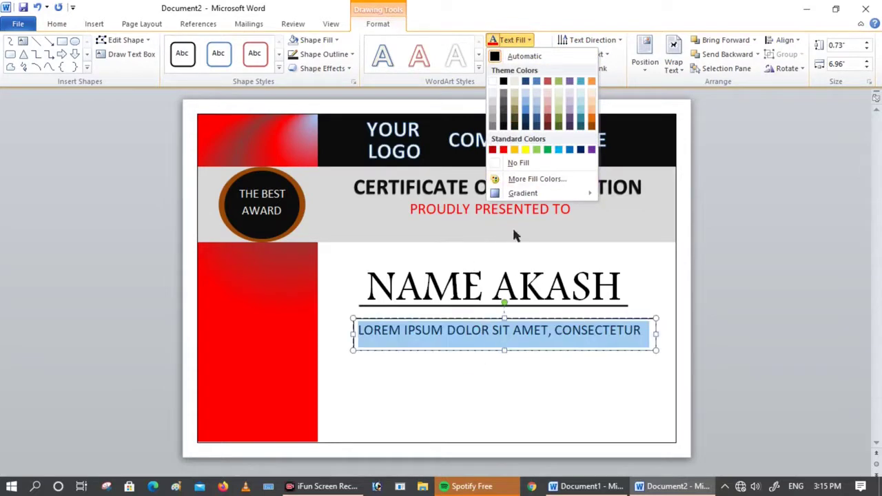
left_click(503, 149)
left_click(503, 388)
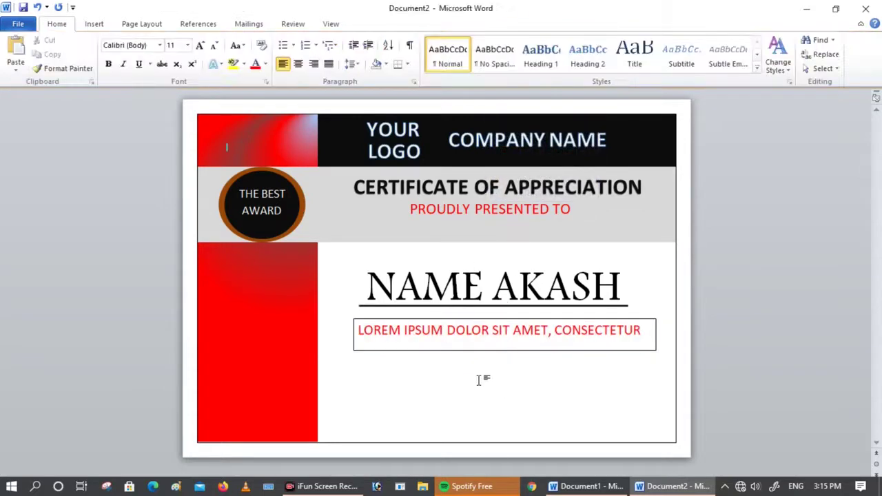
Step: Set the description text box to No Outline
left_click(461, 307)
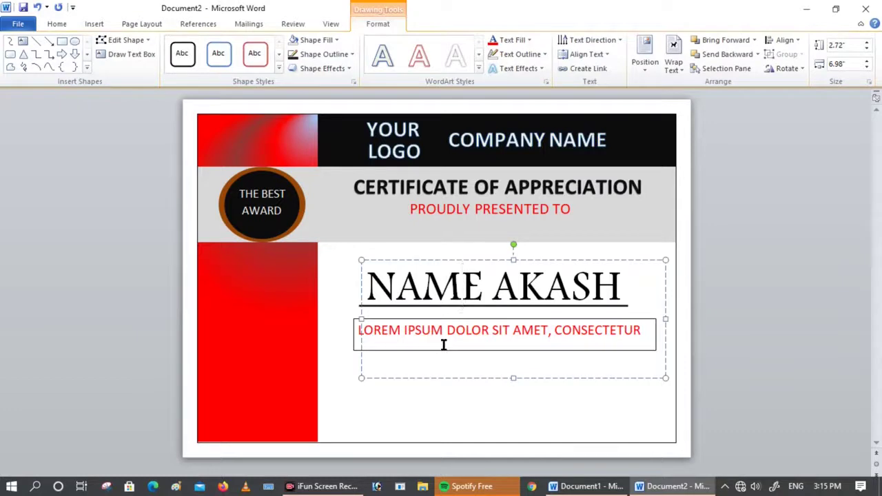
left_click(358, 336)
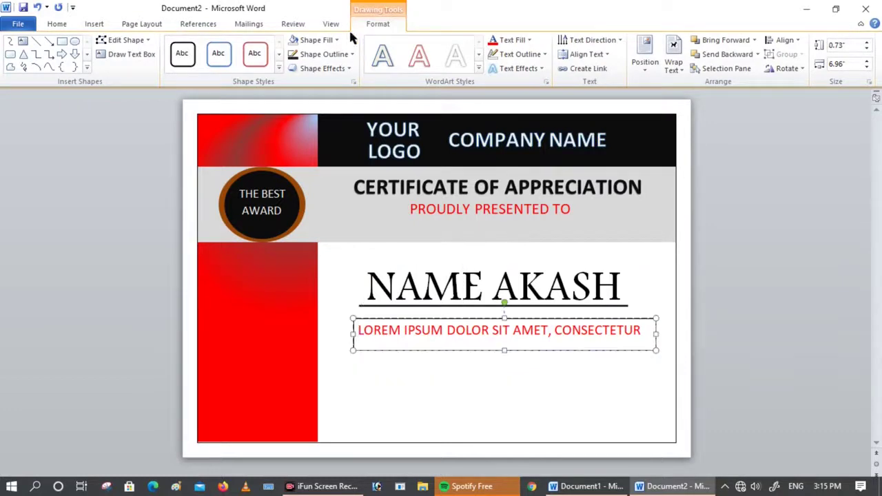
left_click(323, 54)
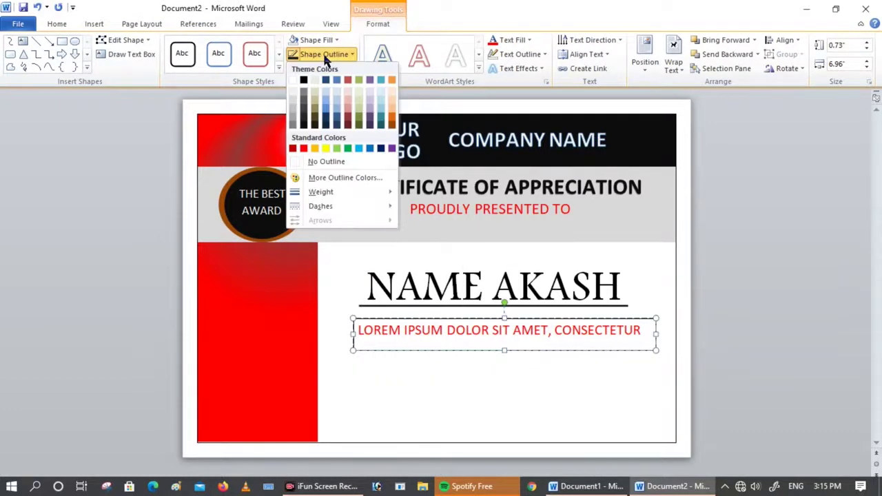
left_click(318, 162)
left_click(384, 378)
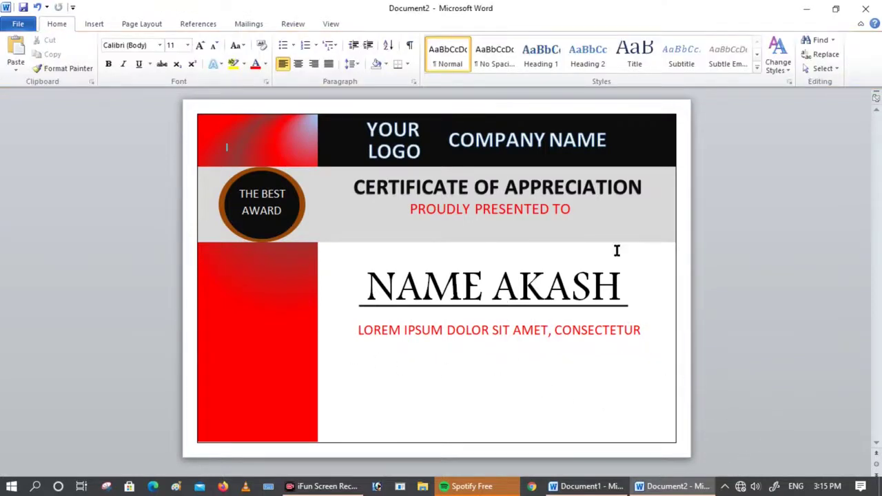
Step: Open and close the Font dialog for the YOUR LOGO text without making changes
left_click(408, 152)
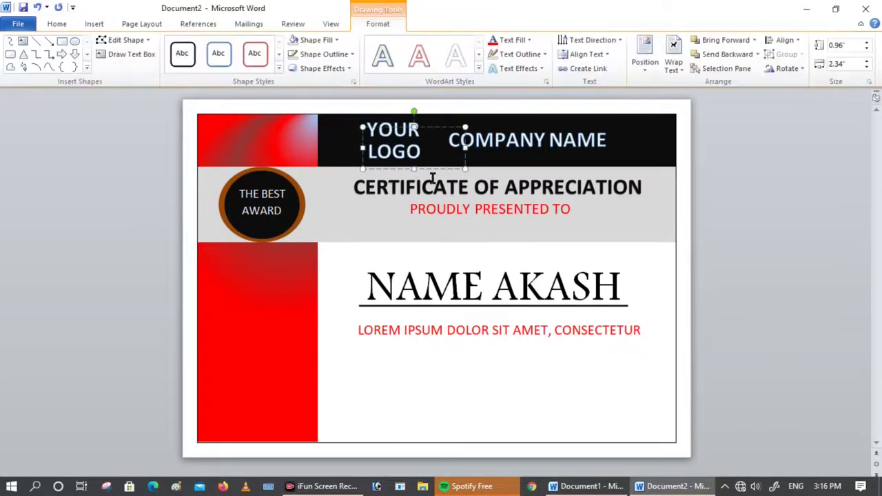
key("ctrl+d")
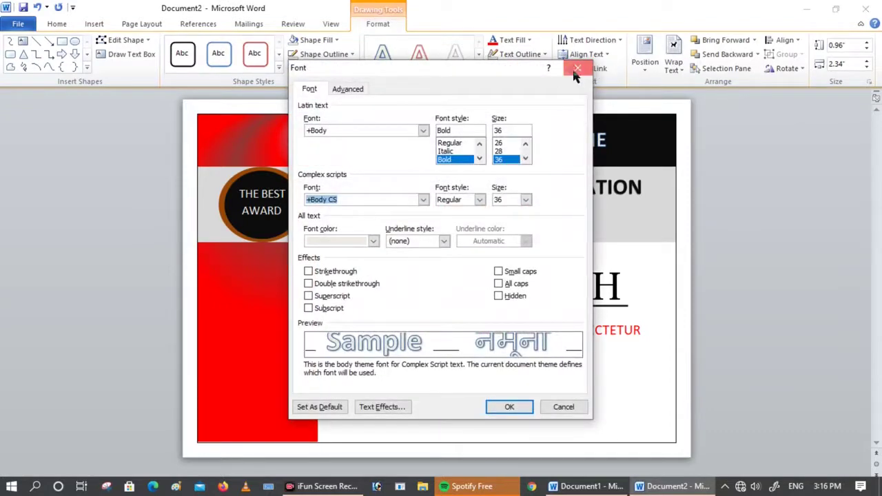
left_click(574, 73)
left_click(403, 131)
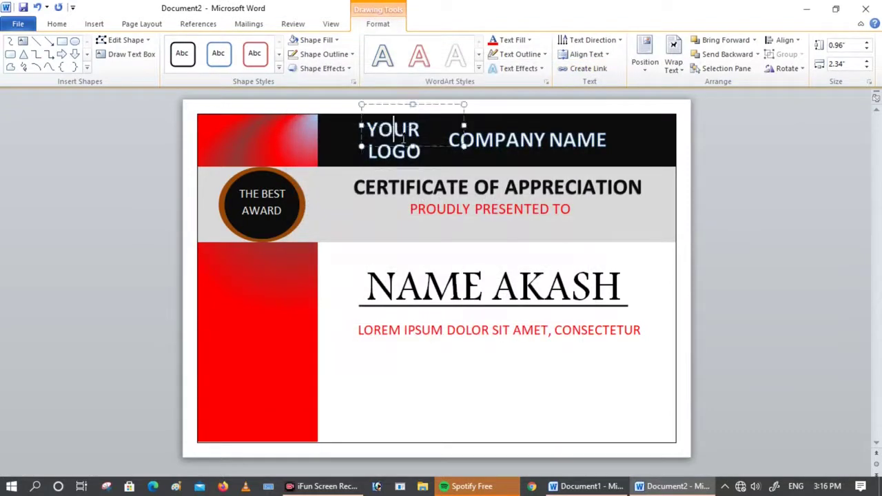
key("ctrl+d")
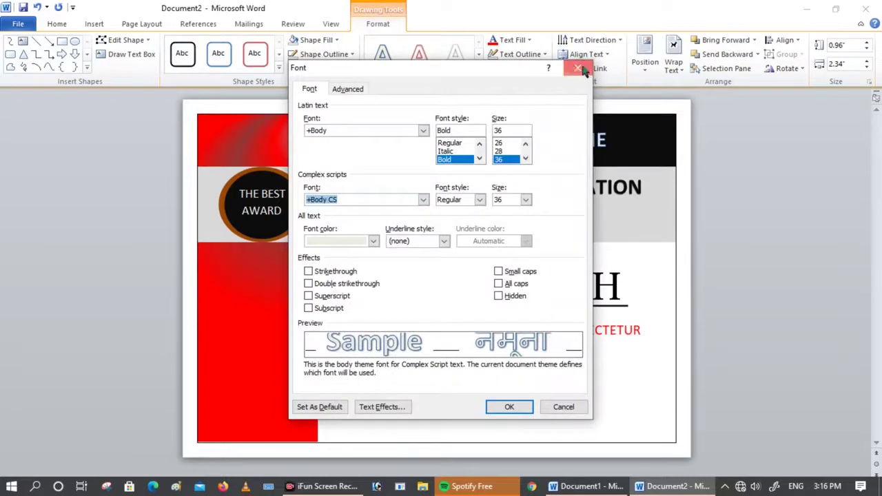
left_click(571, 66)
Step: Copy COMPANY NAME to the bottom edge, duplicate it, and narrow the right copy
left_click(510, 138)
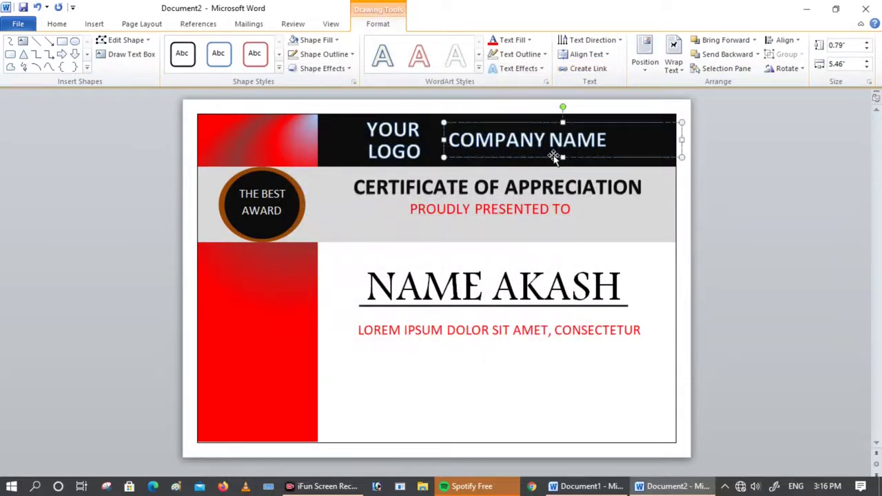
left_click_drag(638, 157, 645, 164)
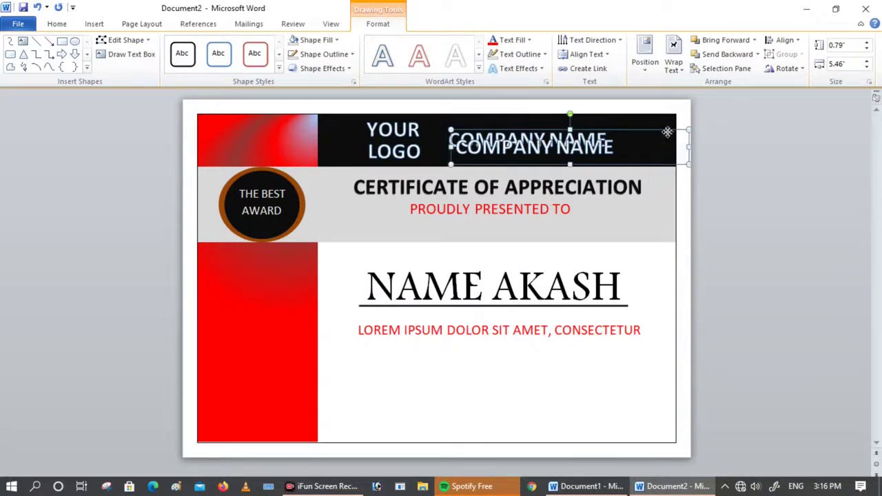
left_click_drag(658, 134, 529, 403)
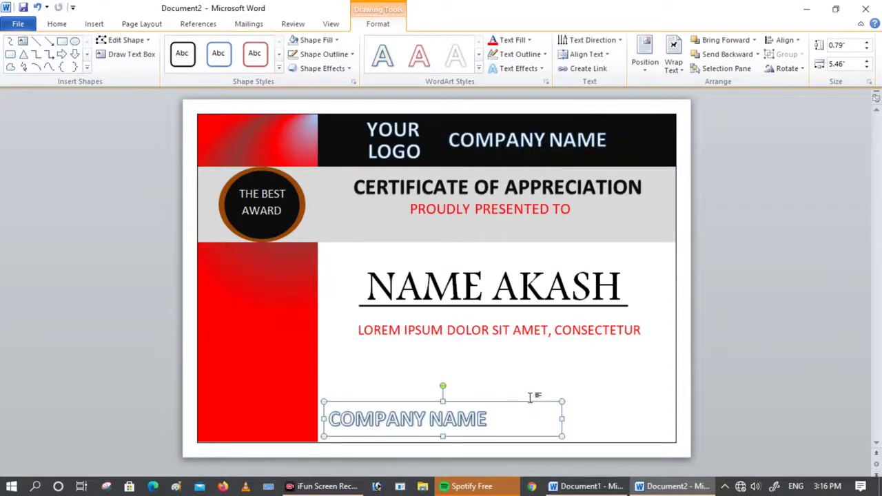
key("ctrl+d")
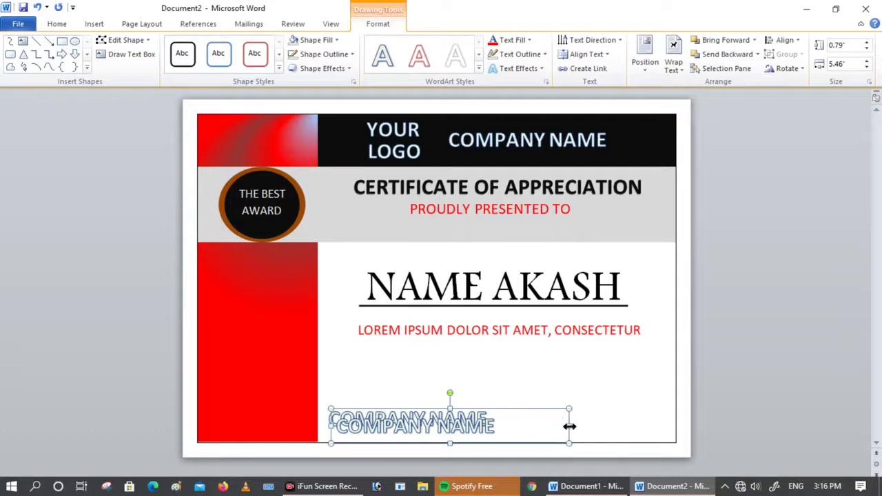
mouse_move(569, 427)
left_mouse_down()
mouse_move(444, 427)
mouse_move(632, 402)
left_mouse_up()
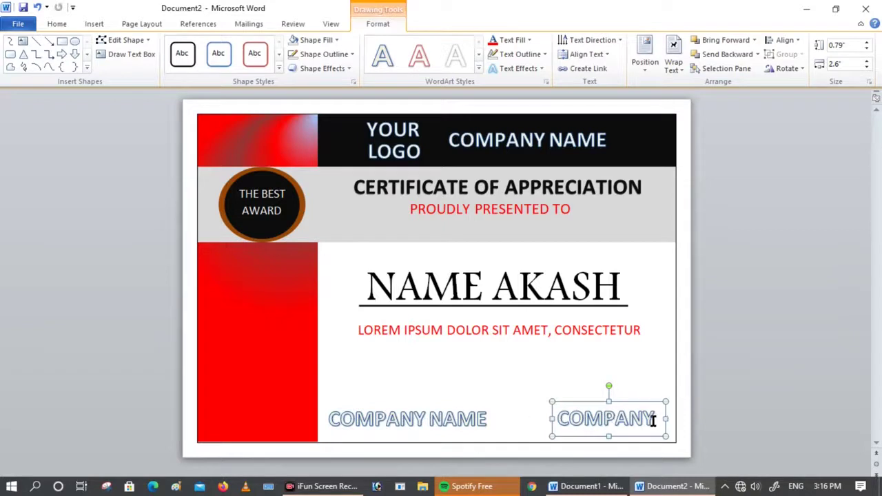
Step: Retype the two bottom boxes to read DATE and SIGATURE
left_click(655, 418)
key("BackSpace")
key("BackSpace")
key("BackSpace")
key("BackSpace")
key("BackSpace")
key("BackSpace")
type("NAME")
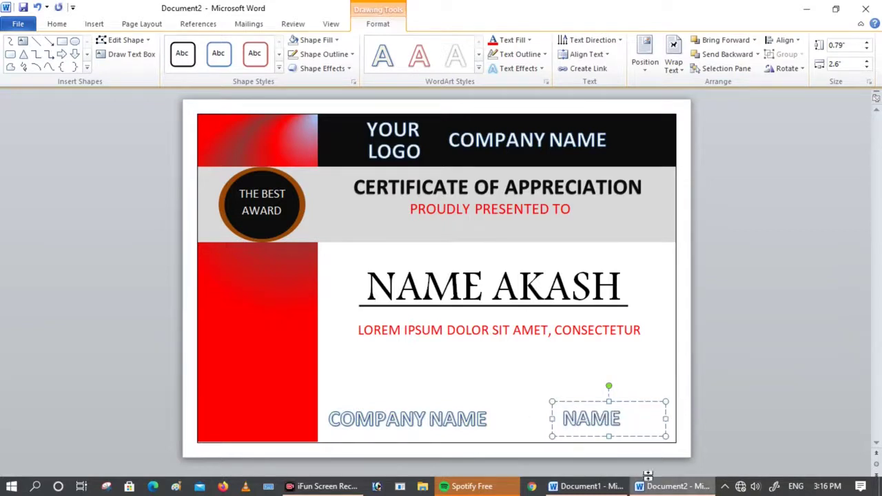
key("Home")
key("BackSpace")
key("BackSpace")
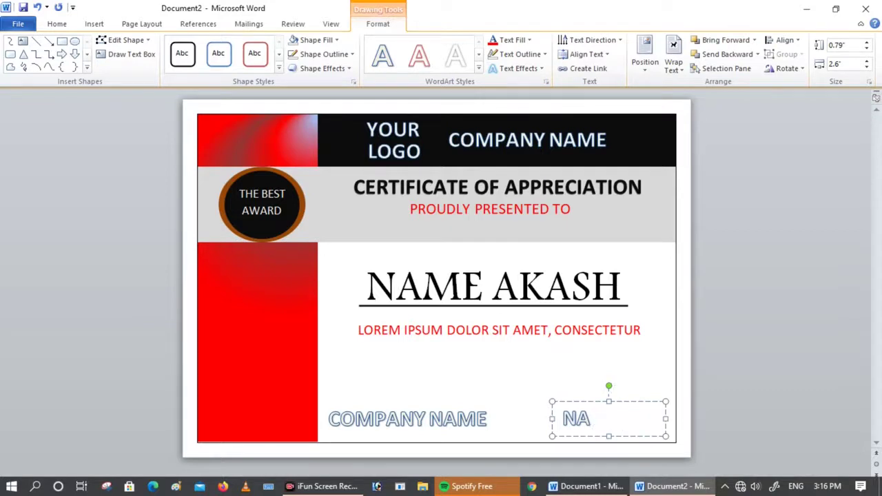
key("BackSpace")
key("BackSpace")
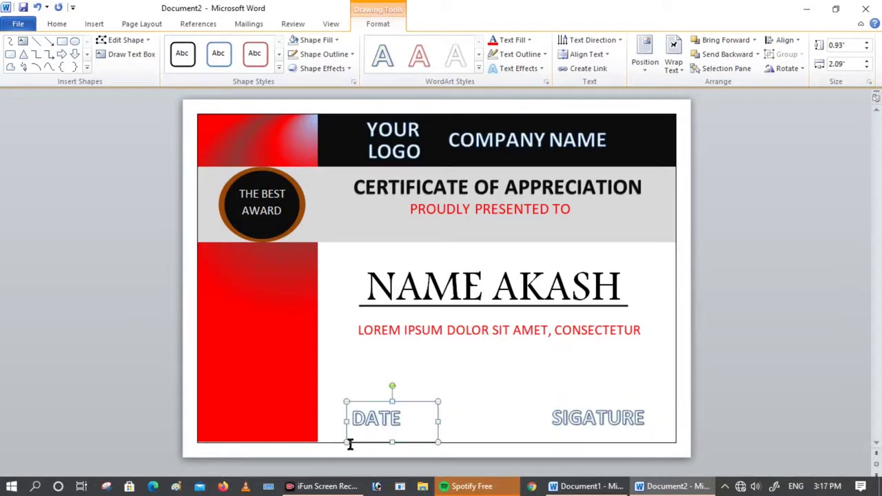
Step: Set the DATE label to 26 pt from the mini toolbar
right_click(403, 416)
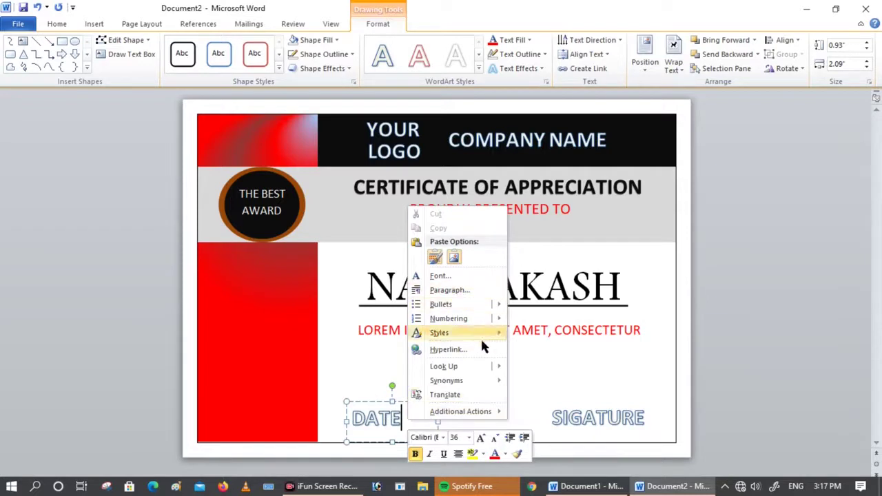
left_click(470, 438)
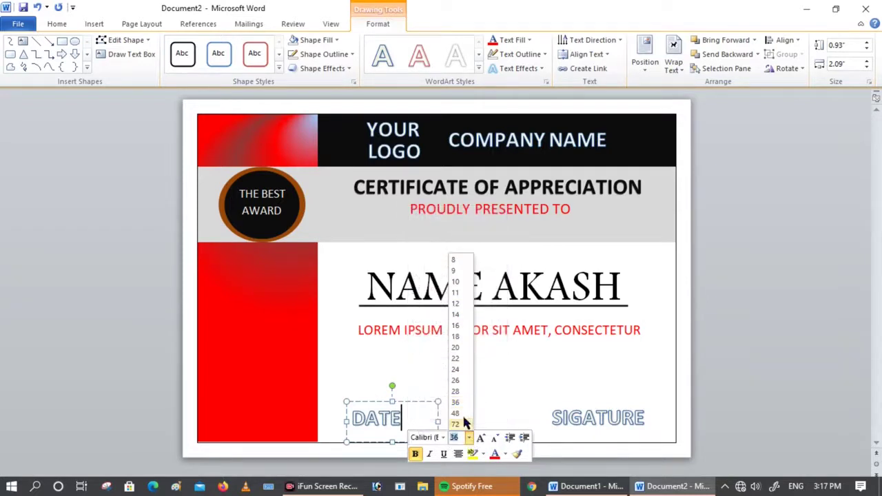
left_click(457, 369)
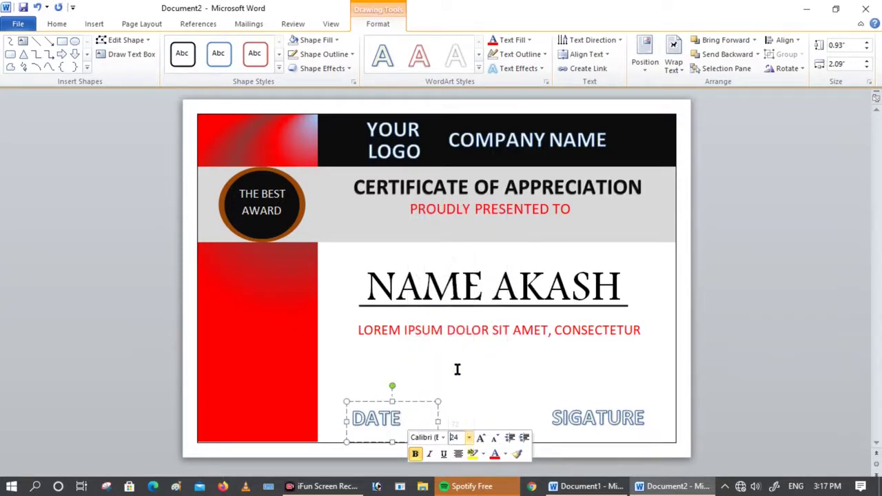
left_click_drag(350, 418, 414, 430)
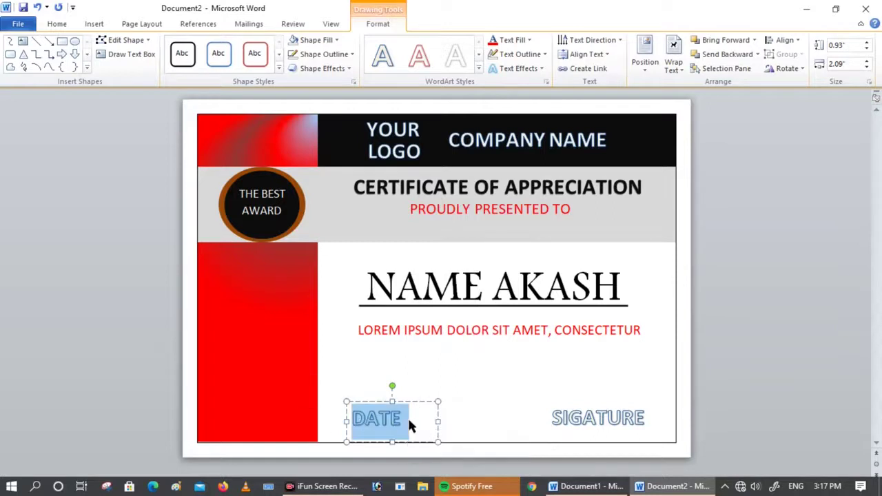
right_click(410, 426)
left_click(471, 439)
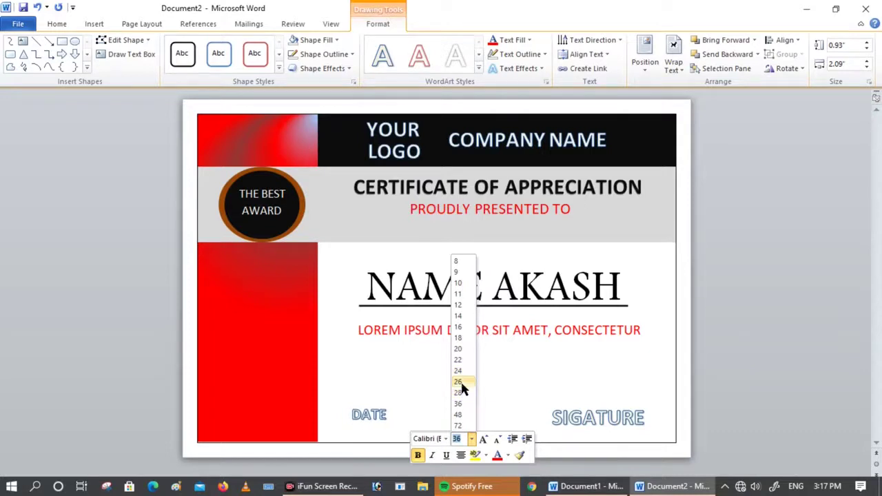
left_click(461, 384)
Step: Set the SIGATURE label to 24 pt
left_click(595, 415)
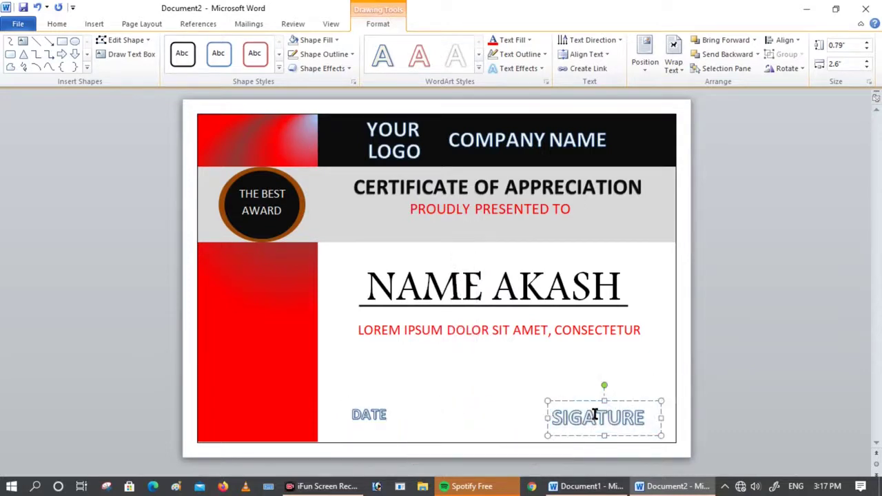
left_click_drag(653, 417, 551, 418)
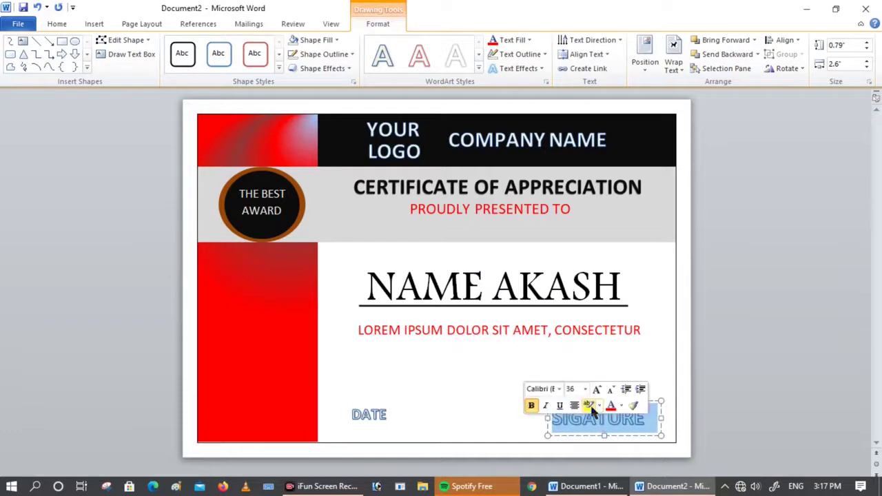
left_click(585, 388)
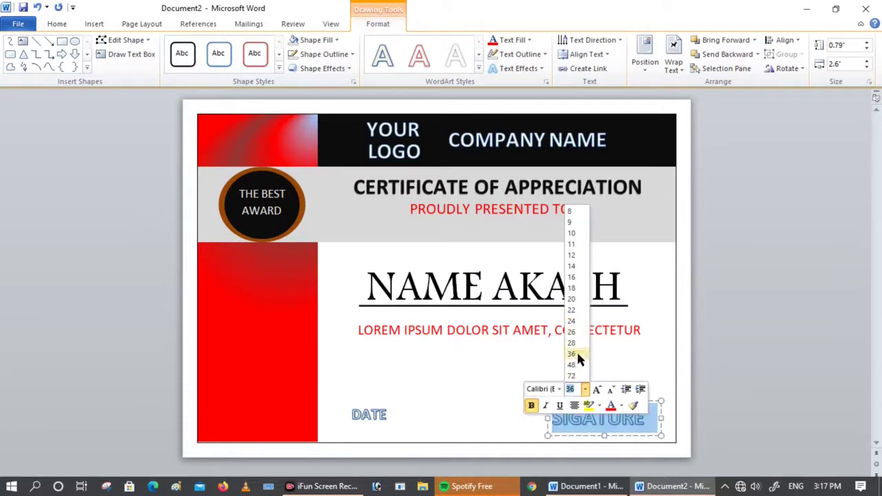
left_click(572, 322)
left_click(475, 386)
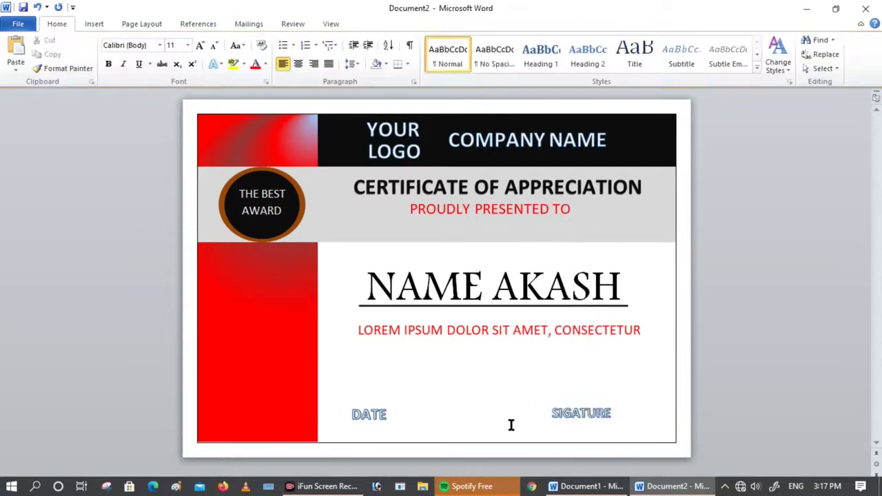
Step: Select the SIGATURE text, undoing two accidental pastes along the way
left_click(388, 416)
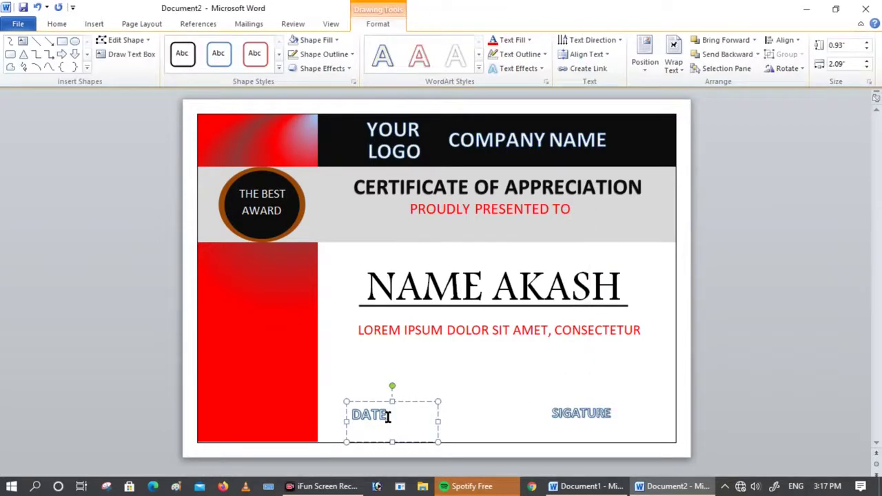
right_click(396, 421)
left_click(570, 421)
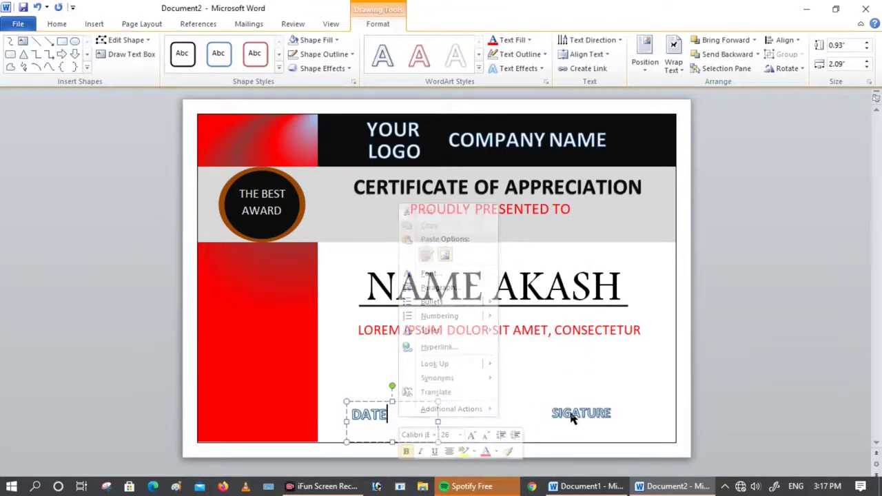
left_click_drag(658, 414, 508, 430)
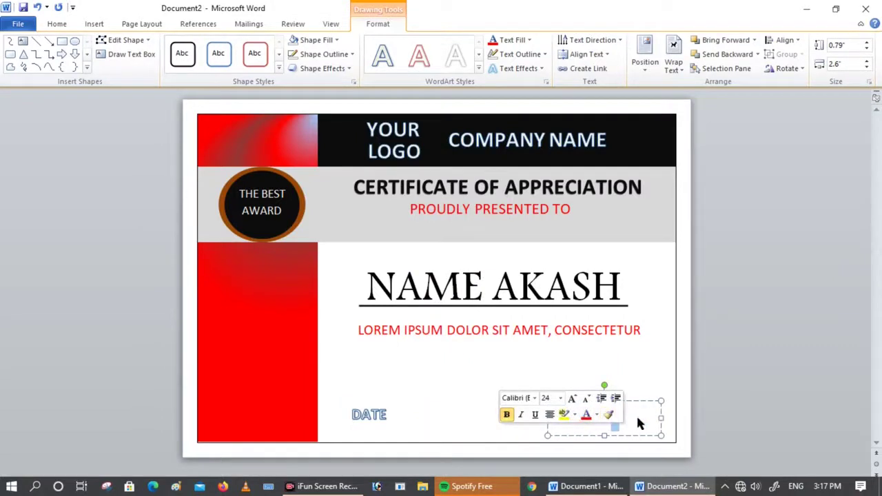
key("ctrl+v")
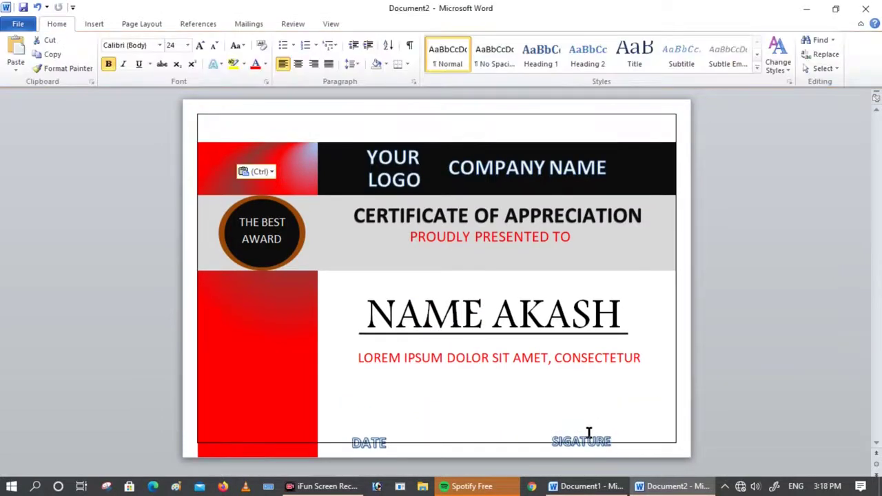
key("ctrl+z")
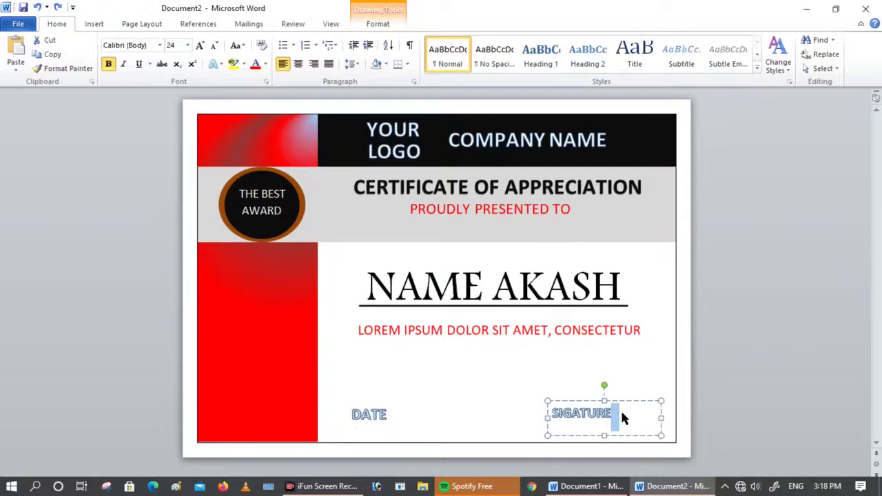
left_click(554, 415)
left_click_drag(615, 413, 545, 420)
key("ctrl+v")
key("ctrl+z")
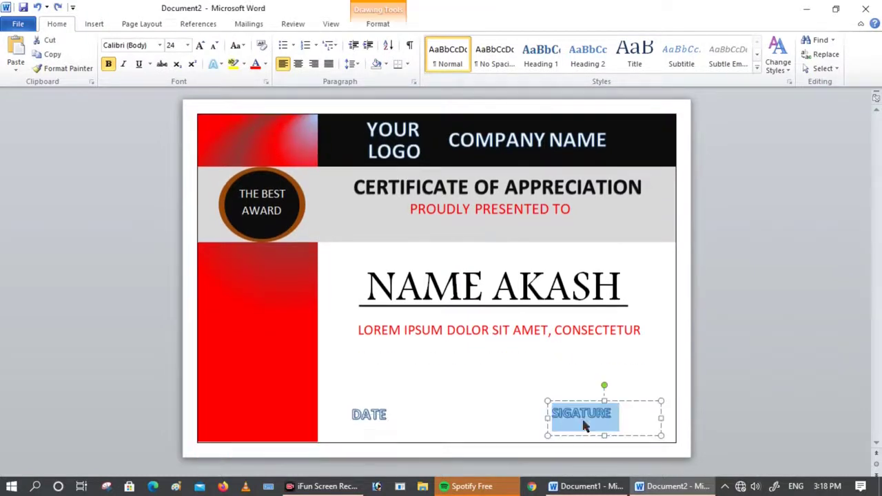
Step: Set SIGATURE to 26 pt from the mini toolbar to match DATE
right_click(608, 416)
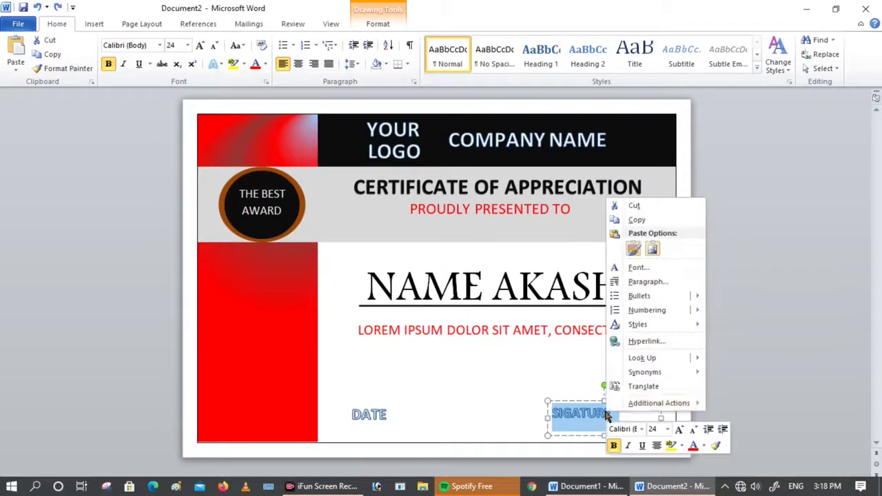
left_click(667, 428)
left_click(654, 372)
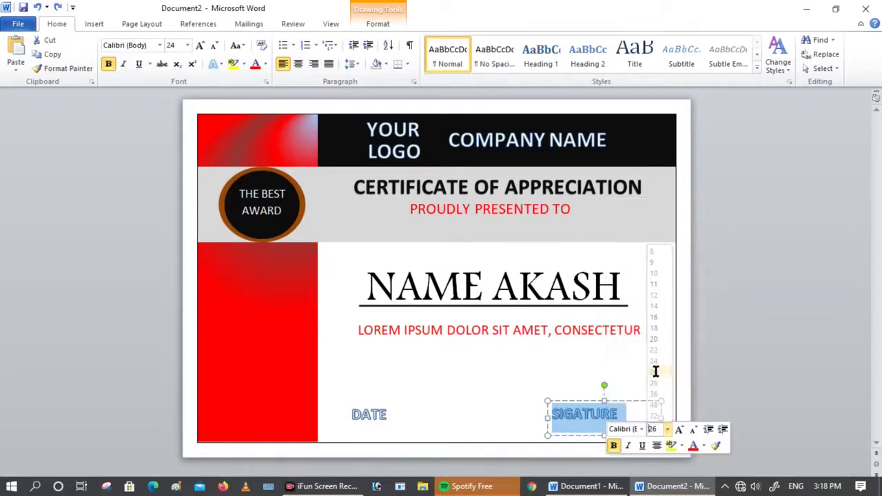
left_click(446, 408)
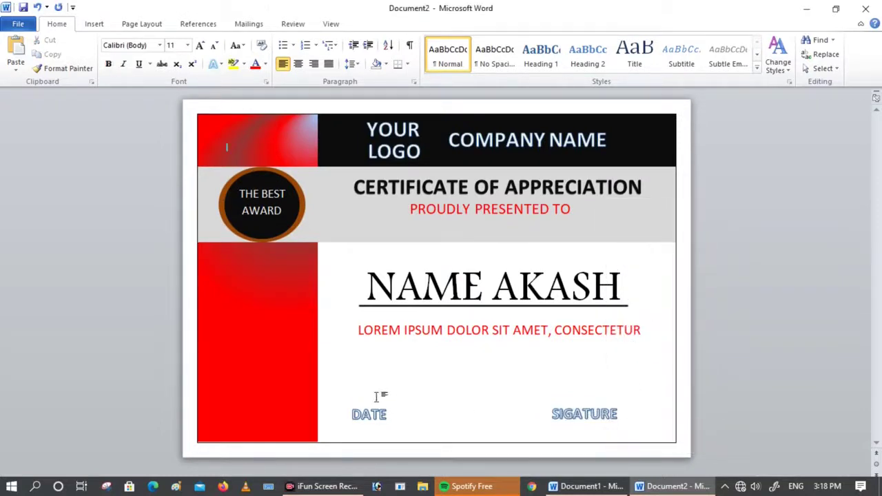
left_click(102, 27)
Step: Draw a short horizontal line above DATE and nudge it down and right into place
left_click(195, 61)
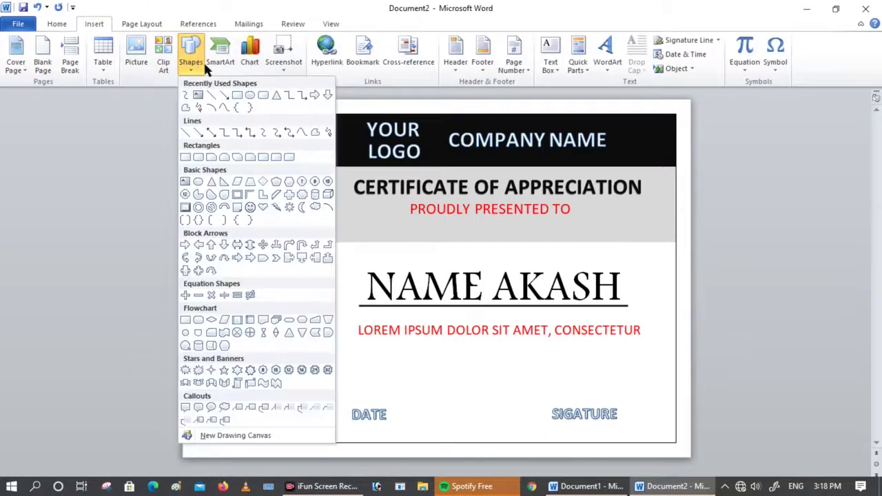
left_click(212, 95)
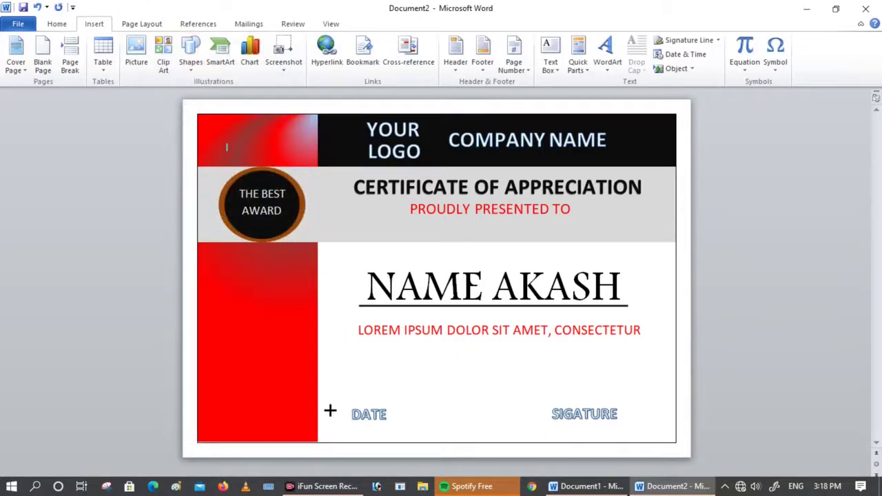
left_click_drag(325, 405, 406, 402)
key("Down")
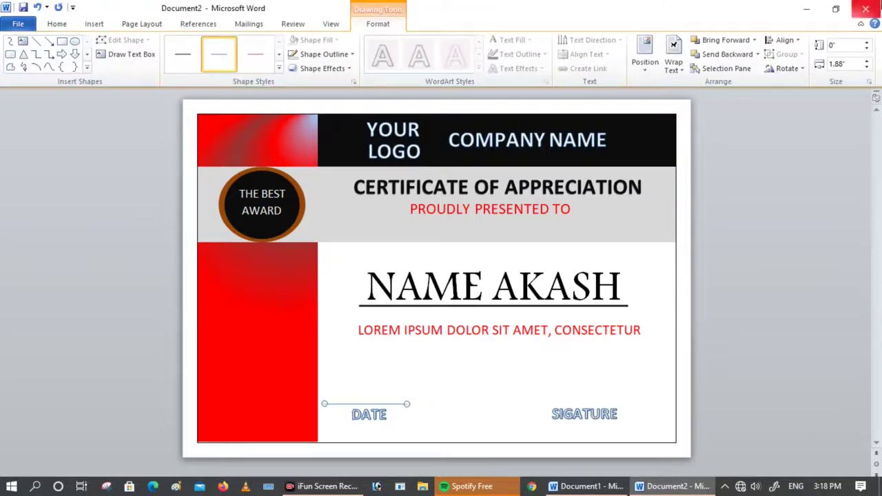
key("Right")
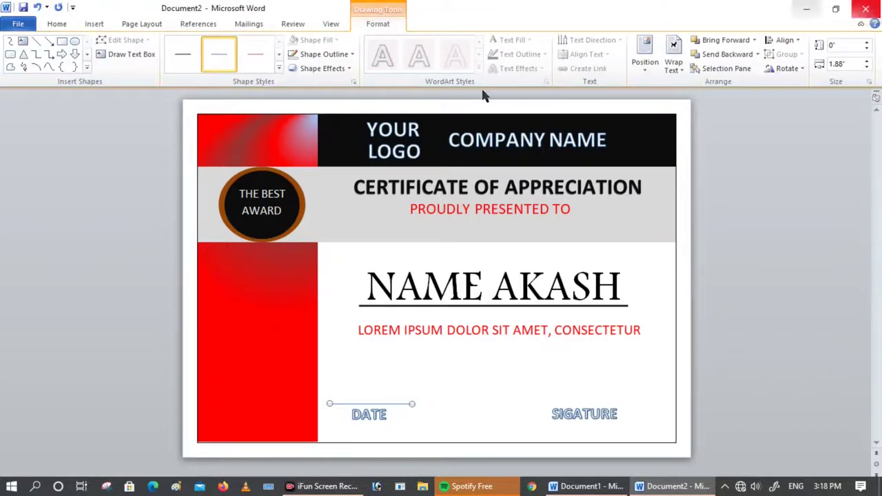
key("Down")
key("Down")
key("Down")
key("Right")
key("Right")
key("Right")
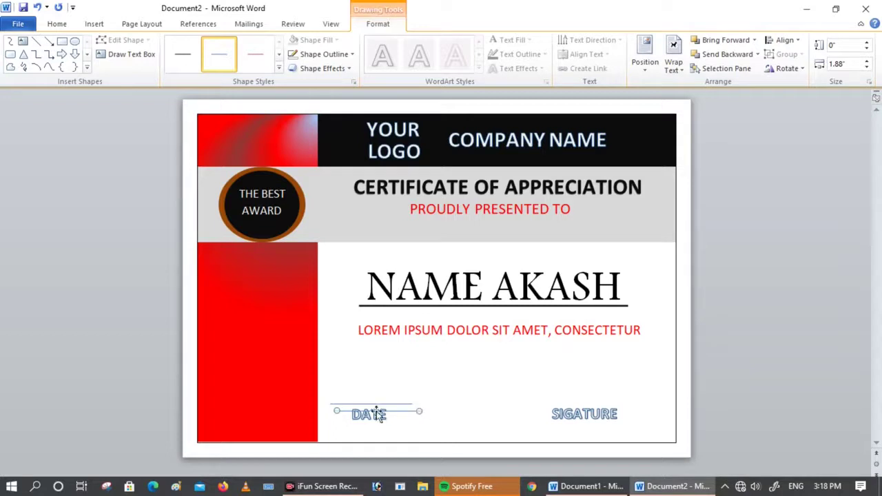
Step: Copy the DATE line above SIGATURE and make the new signature line 1 pt thick
left_click_drag(376, 414, 579, 402)
left_click(334, 55)
mouse_move(321, 193)
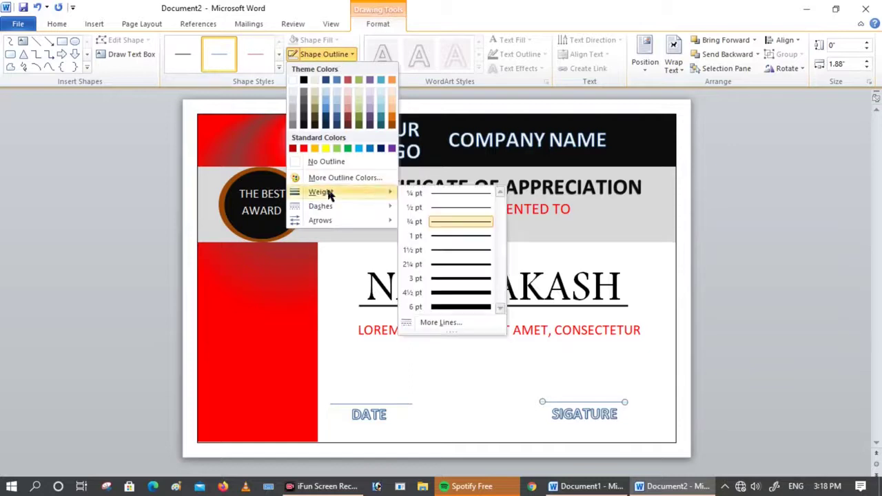
left_click(449, 238)
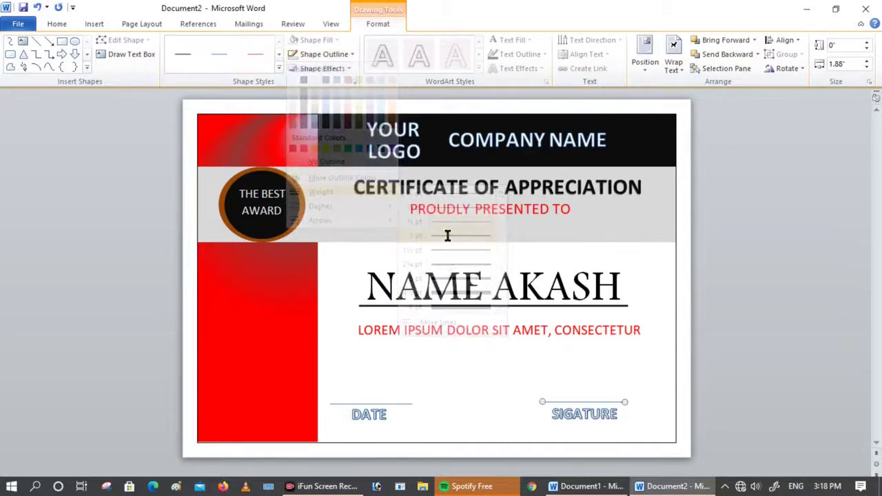
Step: Give the line above DATE a 1 pt dark grey outline
left_click(402, 408)
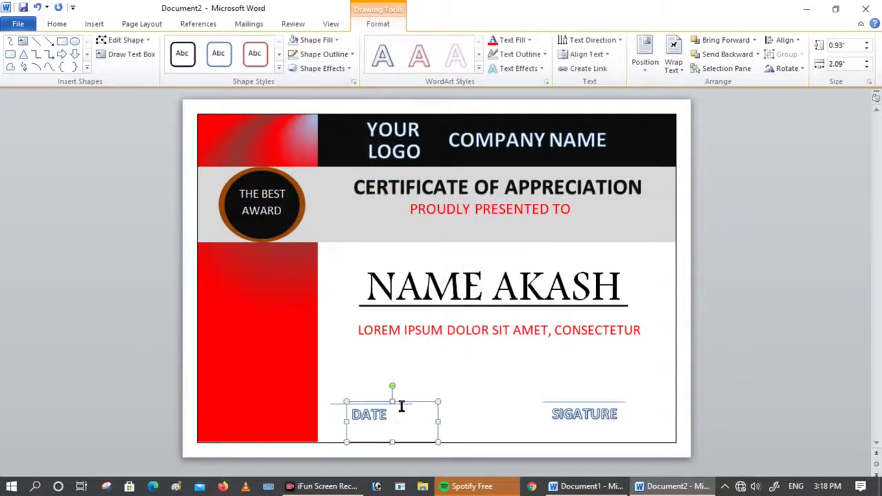
left_click(434, 368)
left_click(404, 408)
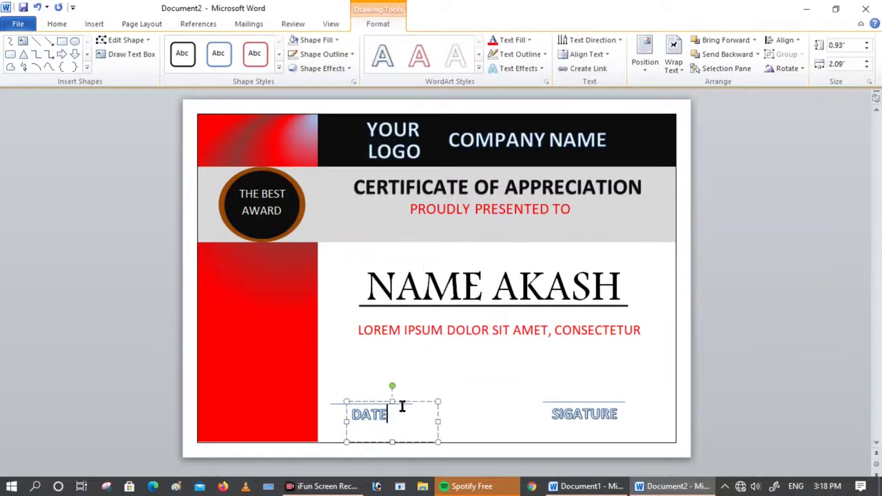
left_click(333, 400)
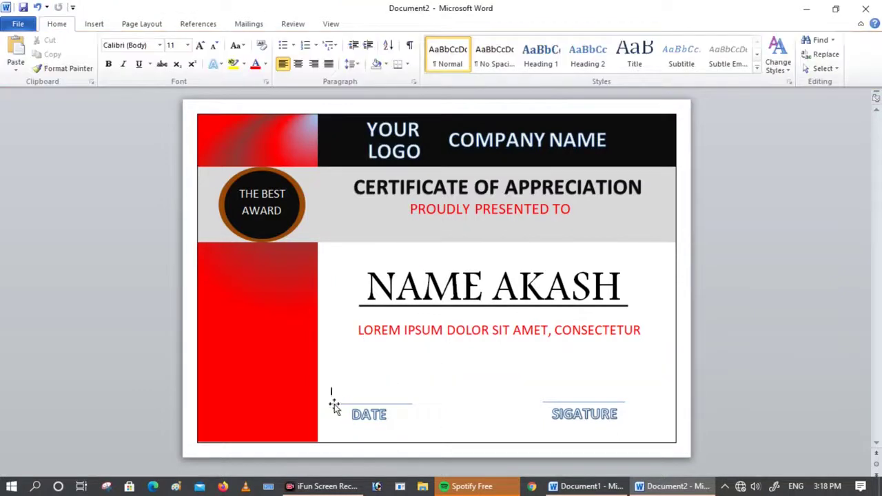
left_click(333, 404)
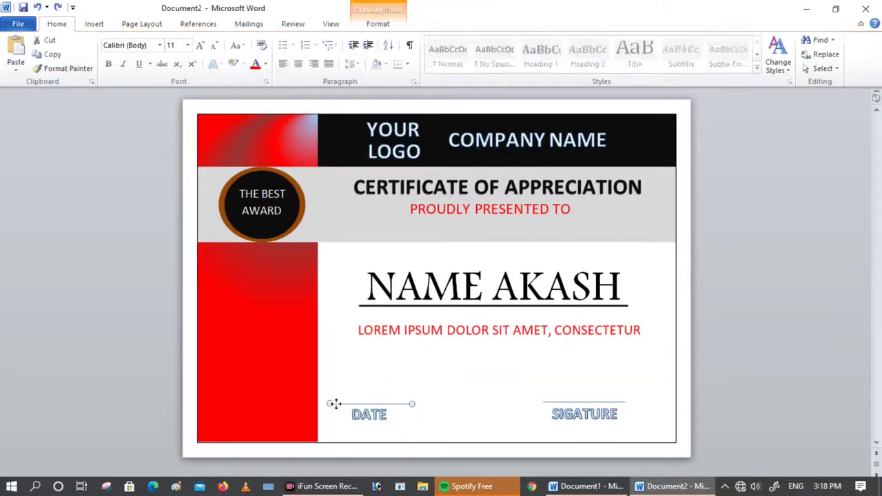
left_click(371, 24)
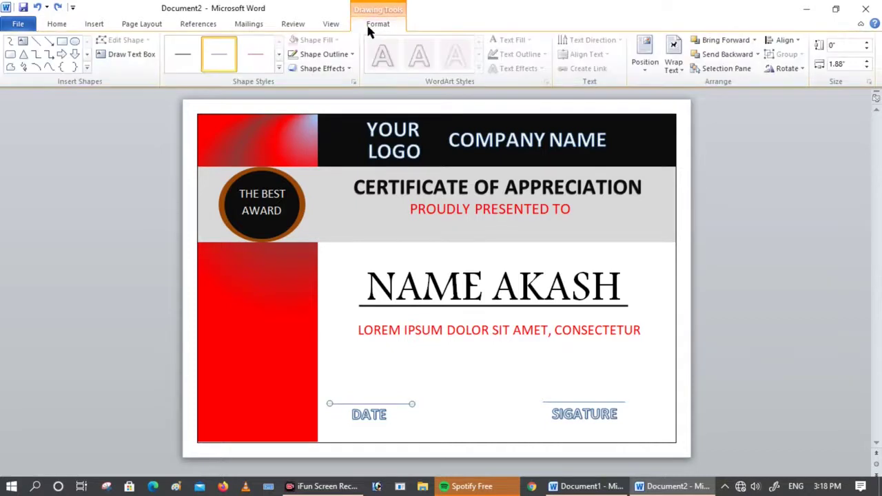
left_click(347, 59)
mouse_move(338, 192)
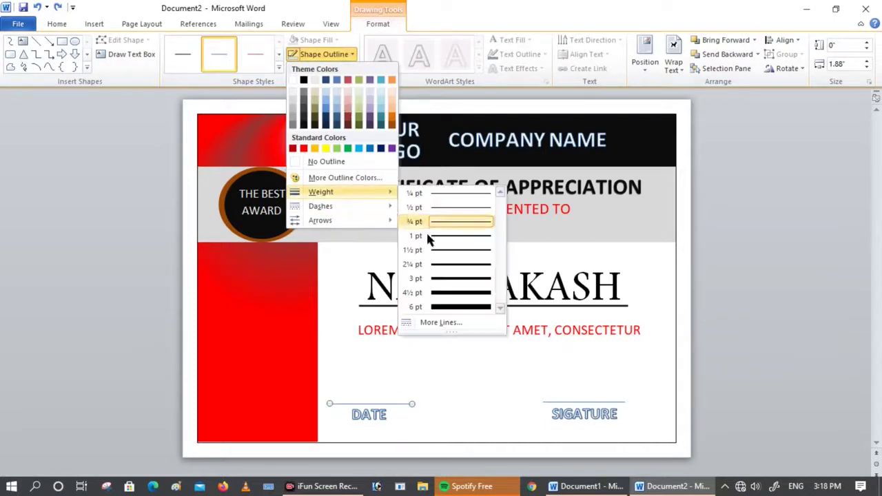
left_click(449, 237)
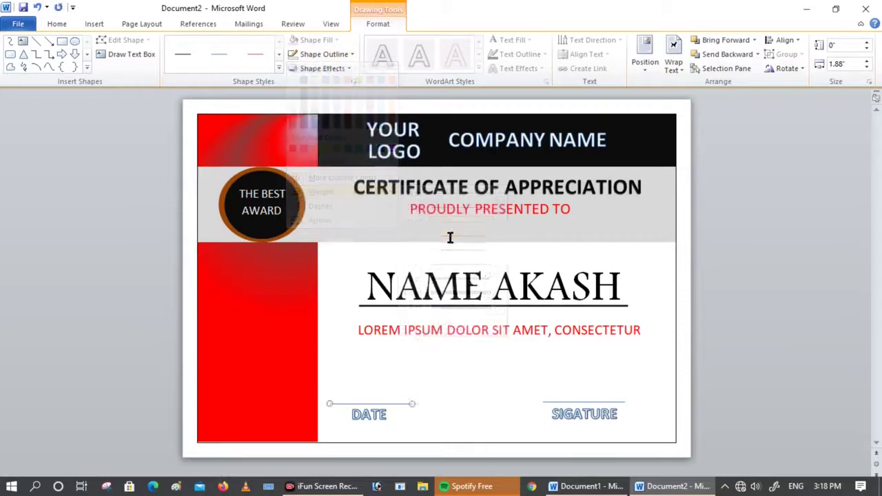
left_click(328, 56)
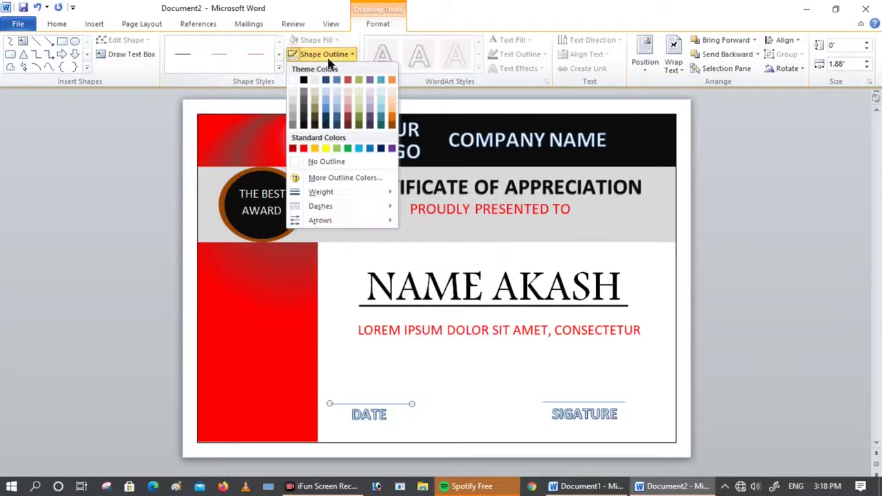
left_click(303, 126)
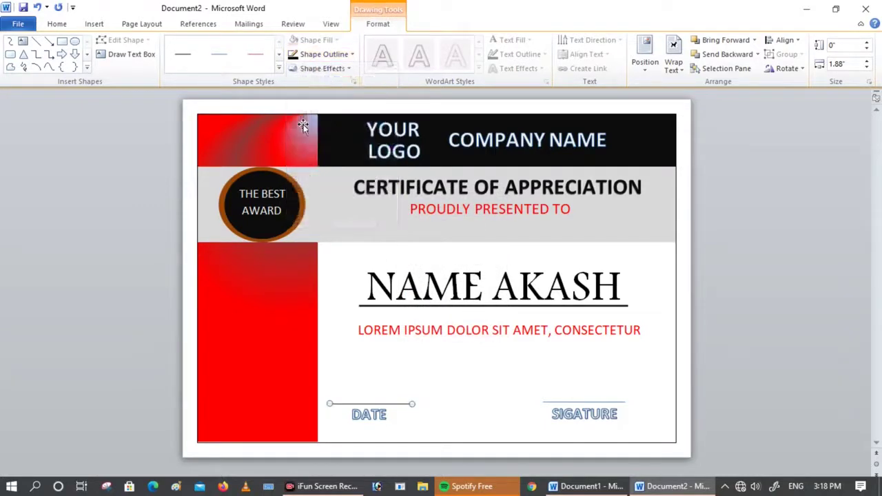
Step: Colour the signature line dark grey and deselect everything
left_click(549, 403)
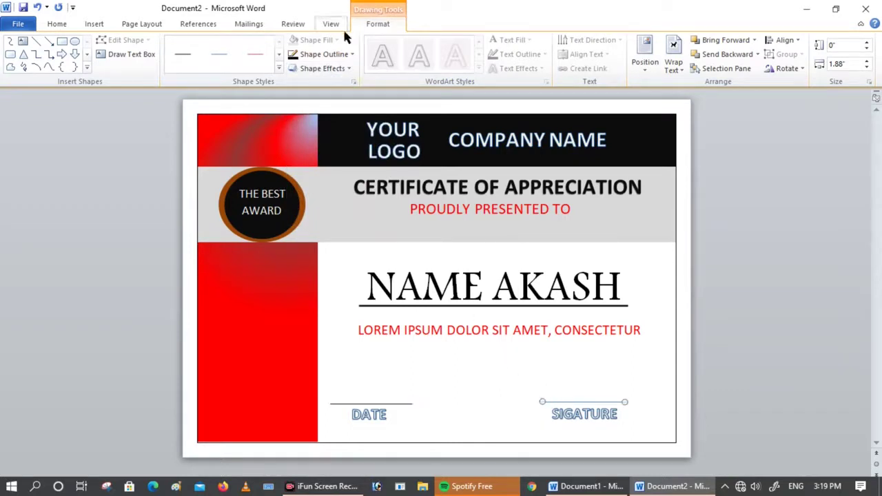
left_click(321, 55)
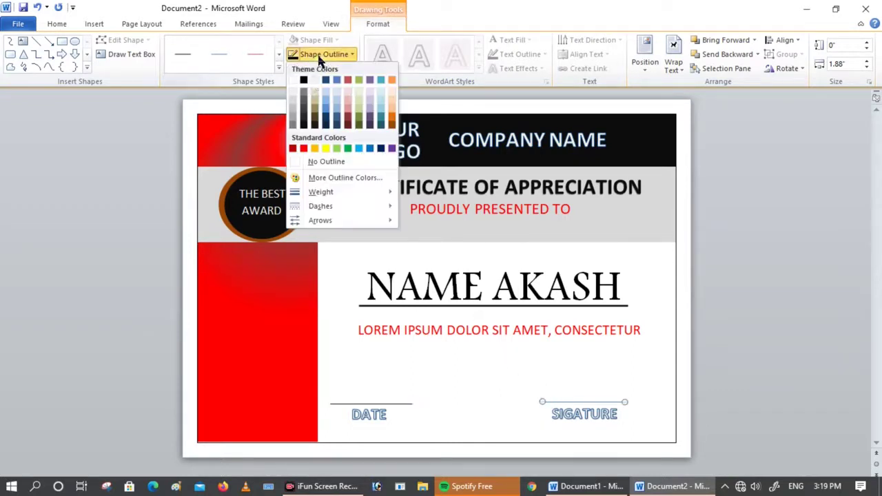
left_click(302, 126)
left_click(410, 353)
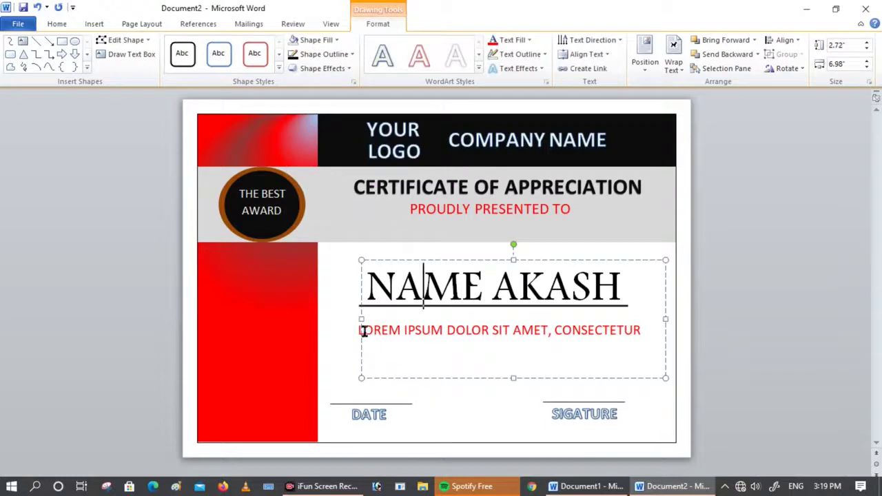
left_click(347, 289)
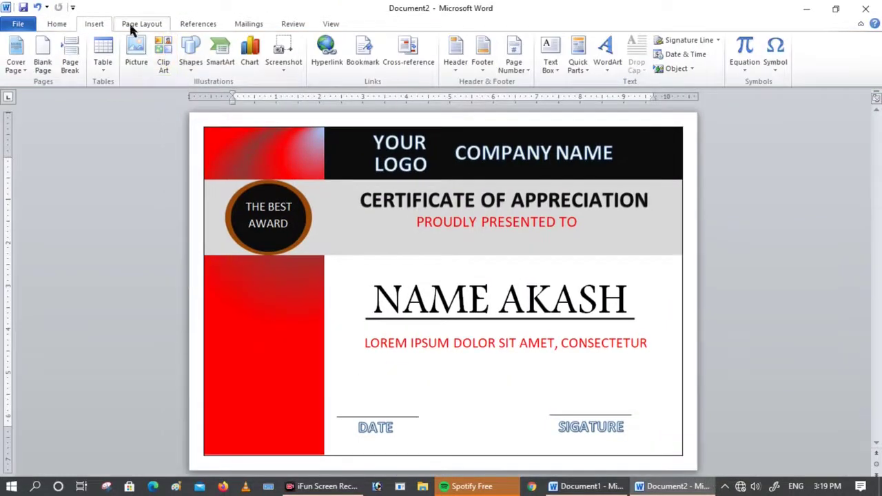
Step: Draw a 16-point starburst between the DATE and SIGATURE lines
left_click(189, 56)
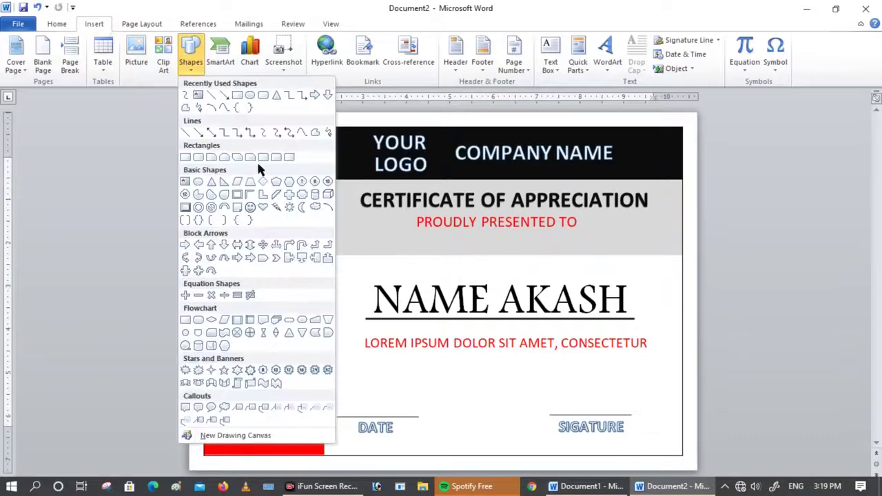
left_click(301, 372)
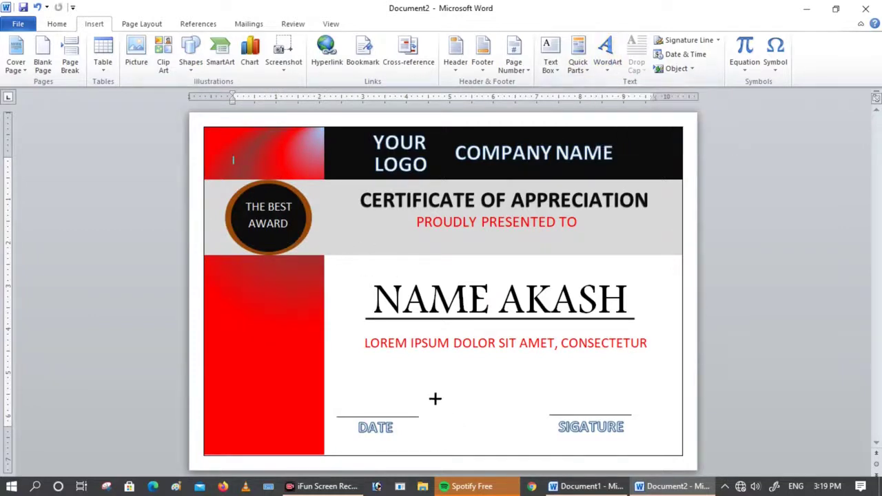
left_click(459, 402)
left_click_drag(459, 401, 505, 446)
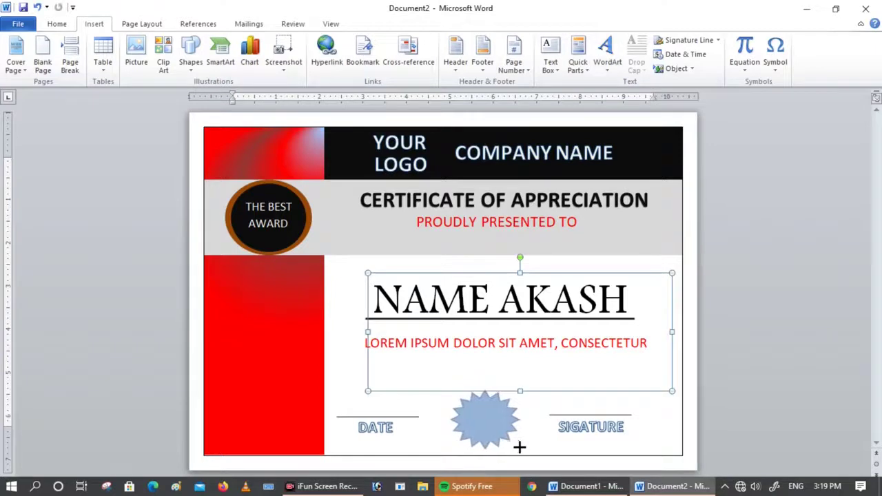
Step: Nudge the starburst up and left with the arrow keys to centre it
left_click(509, 444)
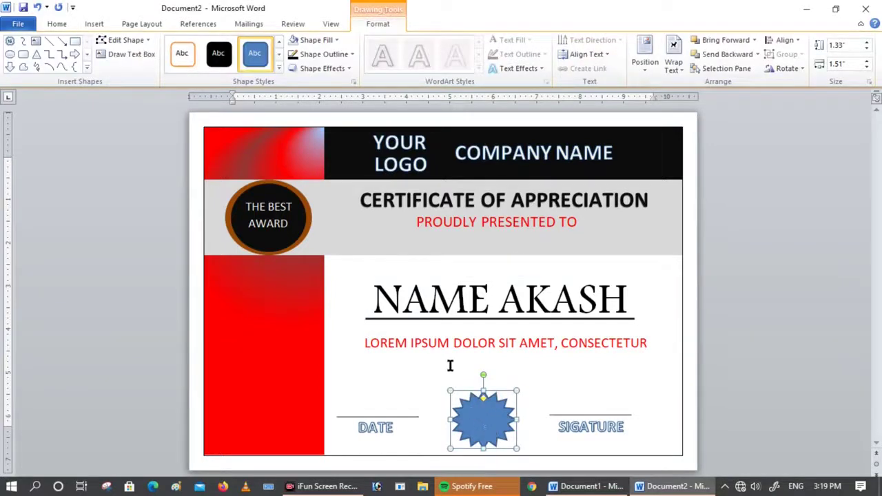
key("Up")
key("Up")
key("Up")
key("Left")
key("Left")
key("Left")
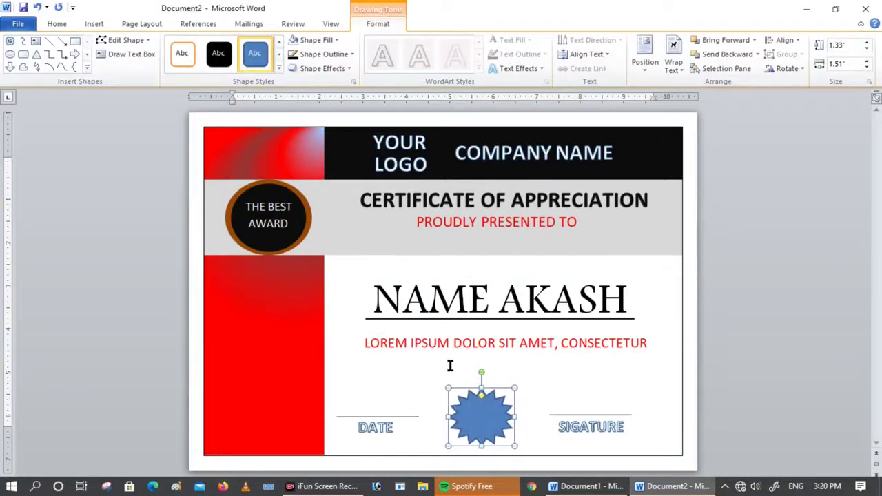
key("Left")
key("Right")
key("Left")
key("Up")
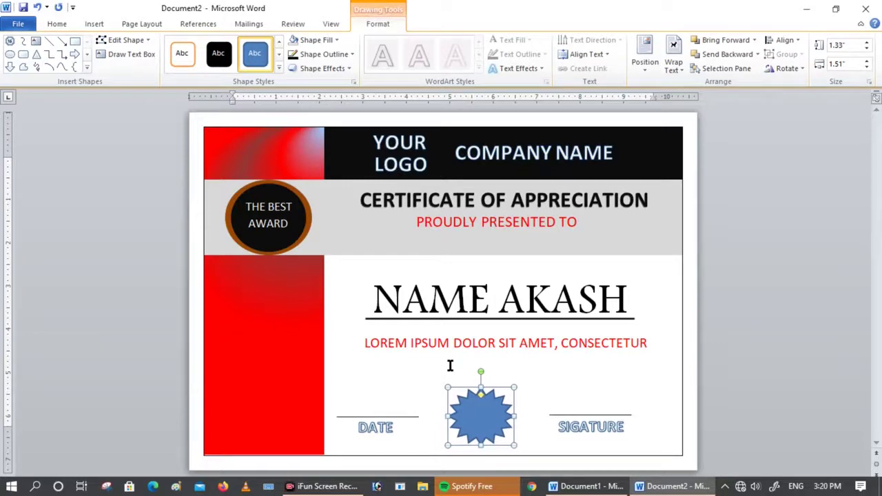
key("Up")
key("Up")
Step: Open the starburst's More Gradients fill settings, backing out of the picture fill browser
left_click(317, 39)
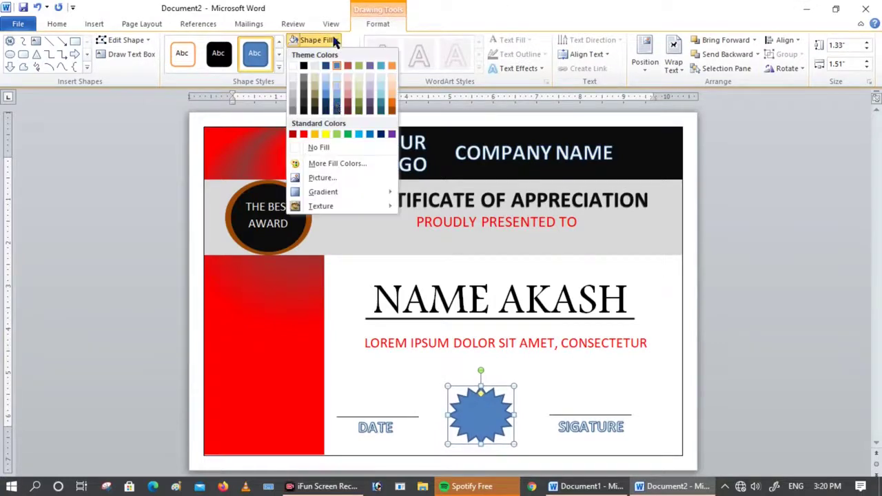
left_click(351, 179)
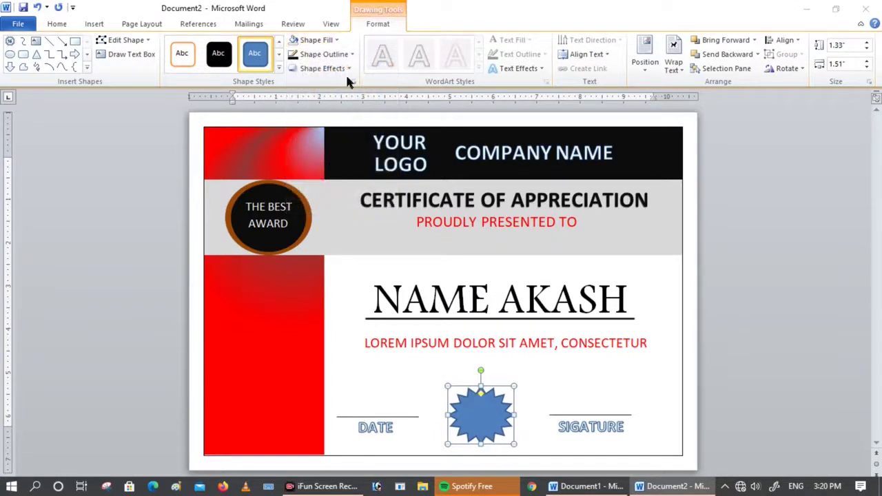
left_click(419, 10)
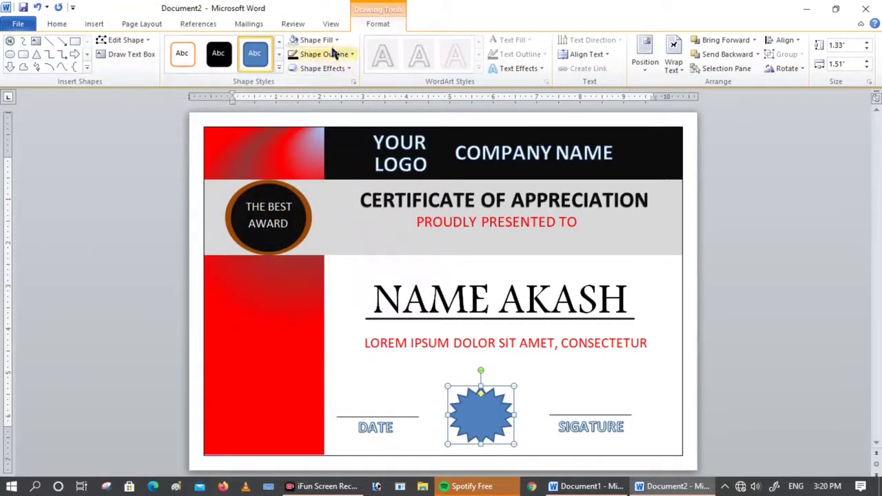
left_click(329, 39)
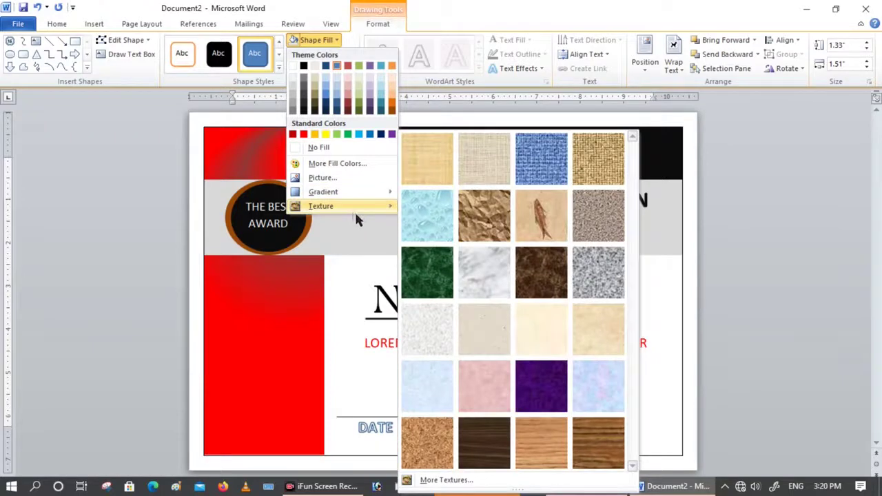
mouse_move(323, 192)
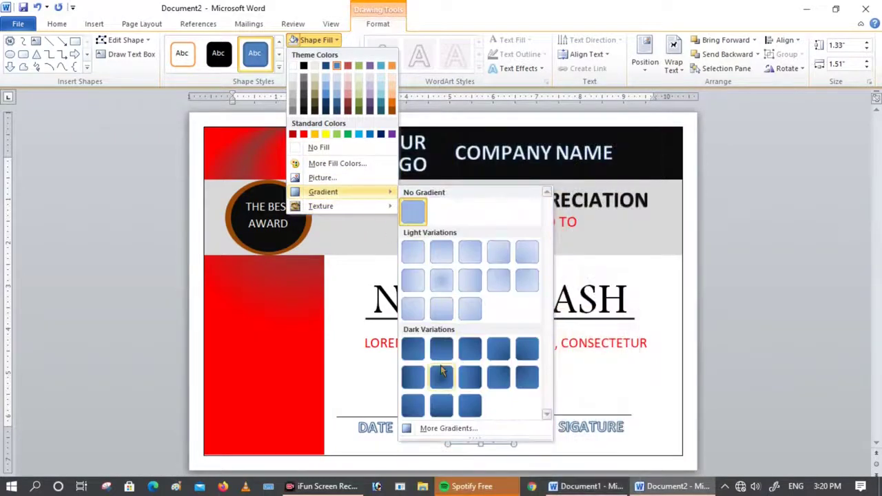
left_click(458, 428)
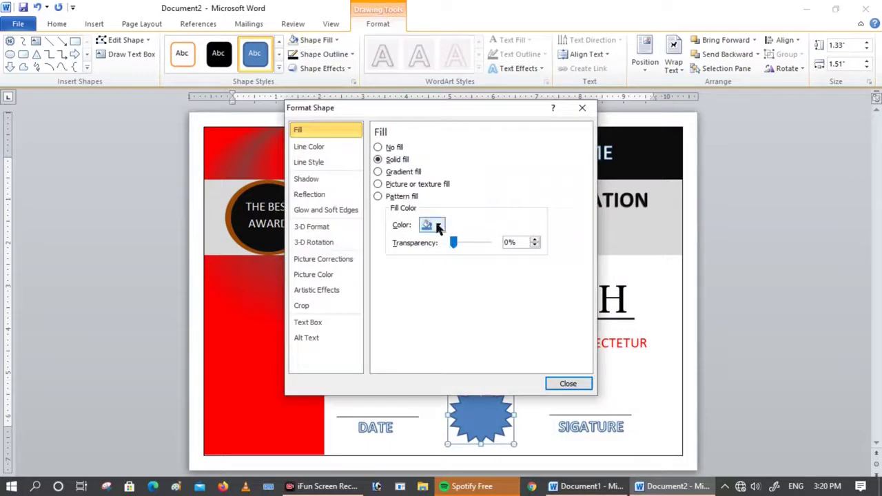
Step: Fill the starburst seal dark red and switch it to a gradient fill
left_click(432, 225)
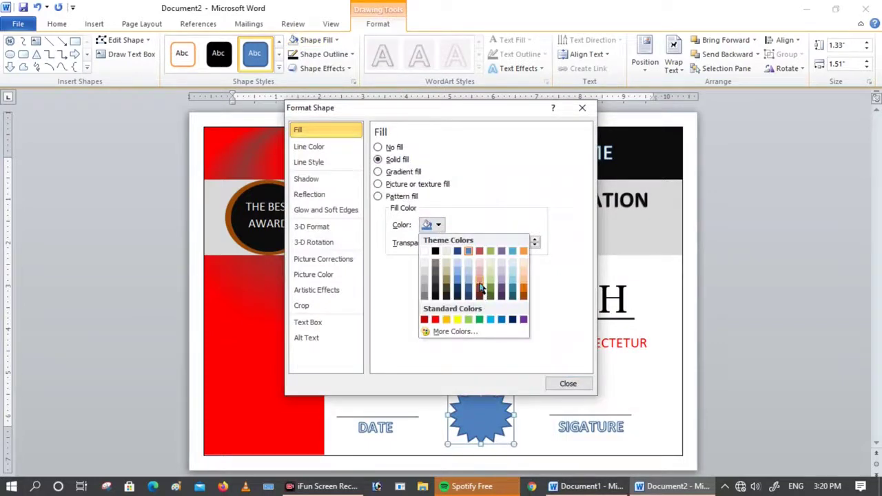
left_click(479, 289)
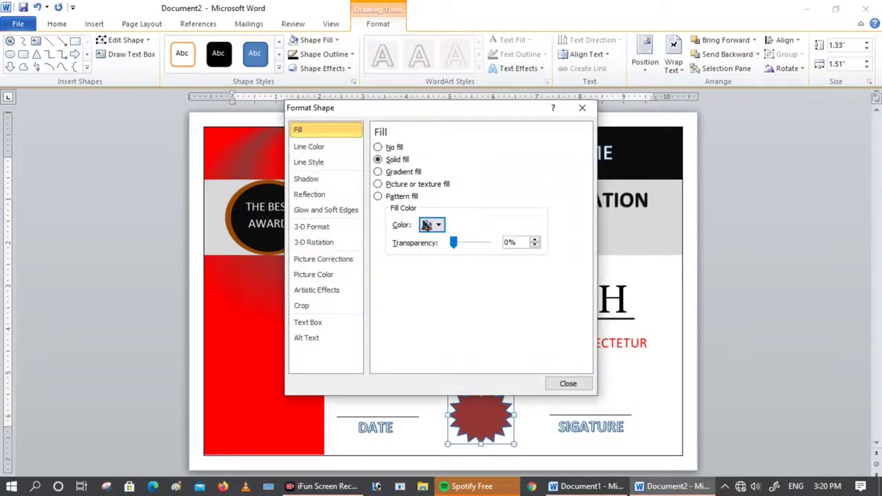
left_click(378, 172)
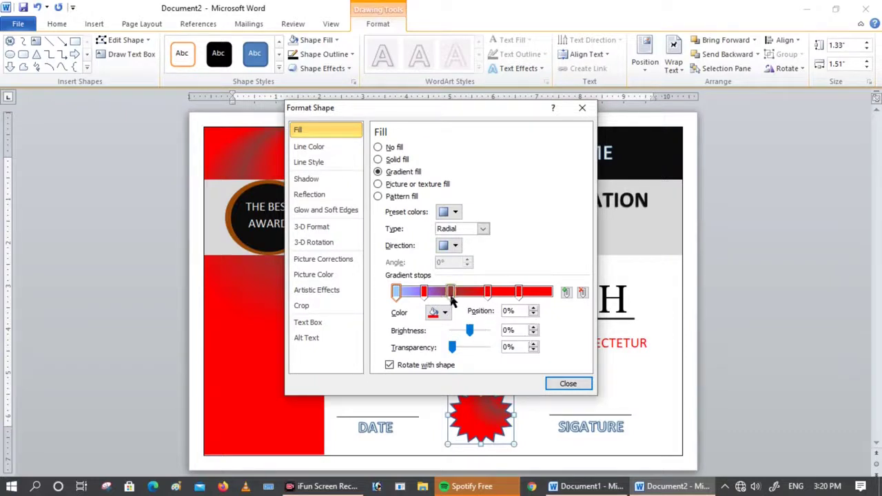
Step: Reposition the gradient stops to about 17%, 24%, 26%, 43% and 59%, then close the dialog
left_click_drag(451, 295, 401, 295)
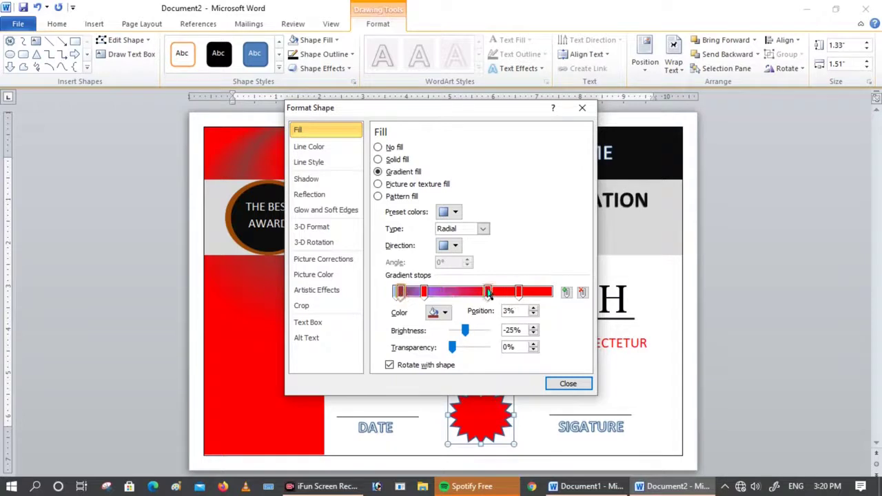
left_click_drag(488, 293, 434, 294)
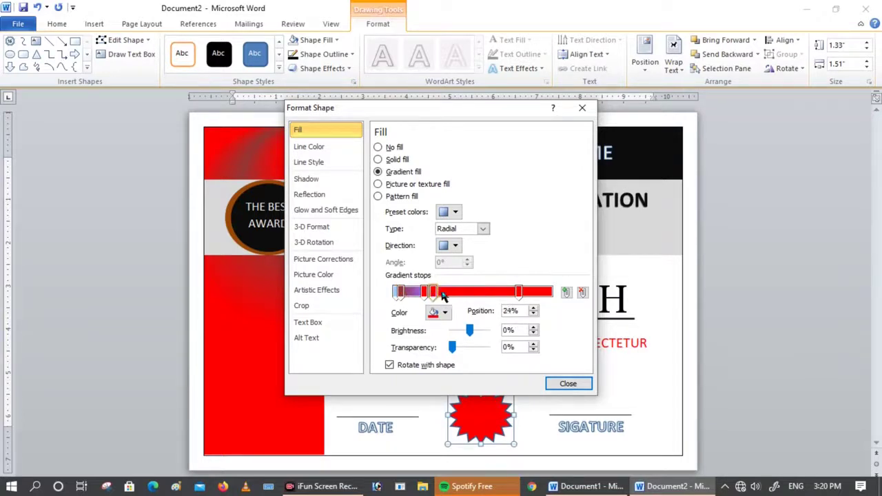
left_click_drag(519, 295, 438, 298)
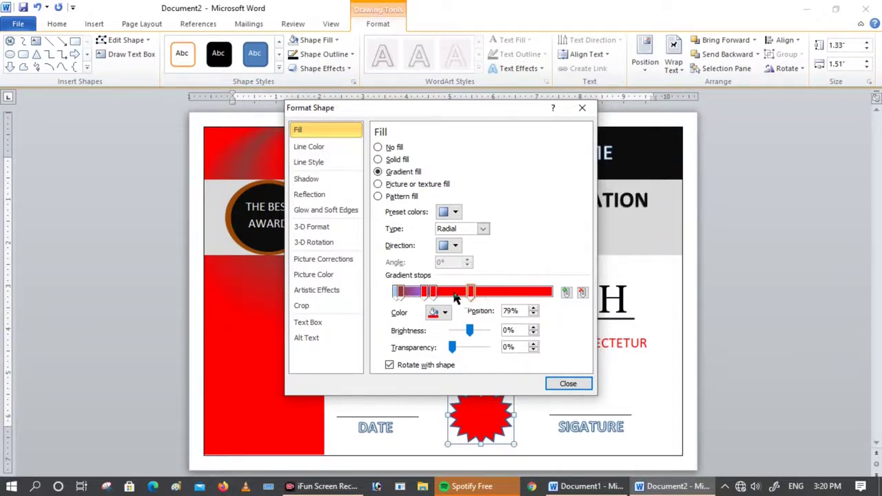
left_click(400, 295)
left_click(453, 294)
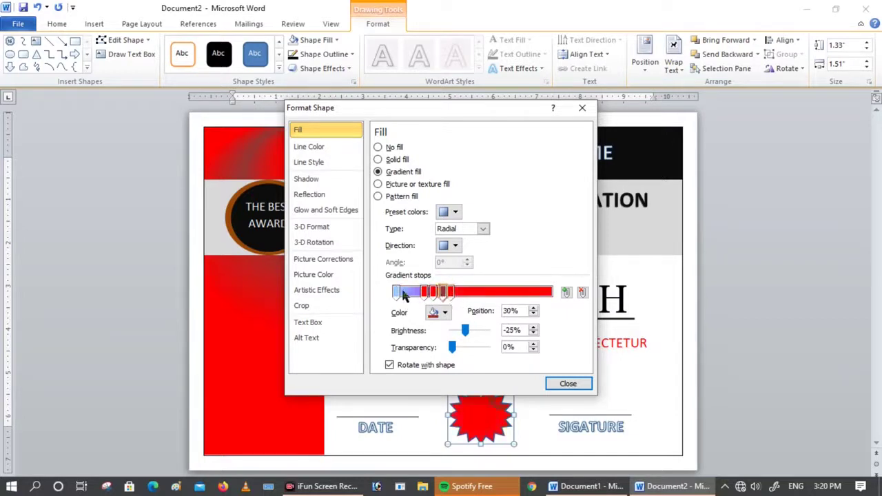
left_click_drag(404, 294, 505, 297)
mouse_move(445, 295)
left_mouse_down()
mouse_move(487, 295)
mouse_move(441, 295)
mouse_move(471, 295)
left_mouse_up()
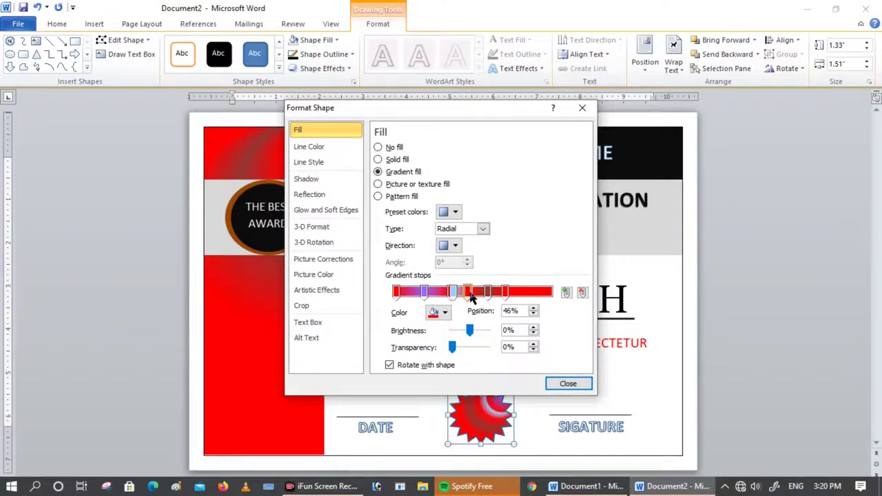
left_click(579, 382)
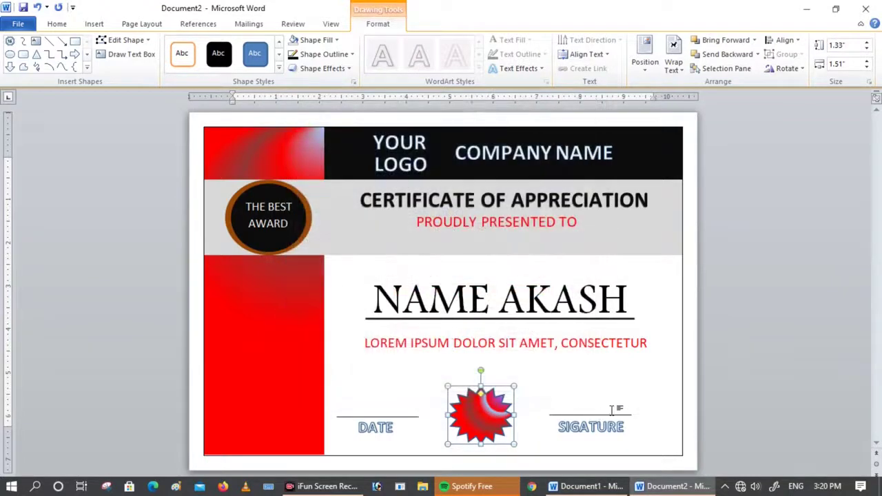
Step: Deselect the seal and bring up Save As from the File menu
left_click(648, 394)
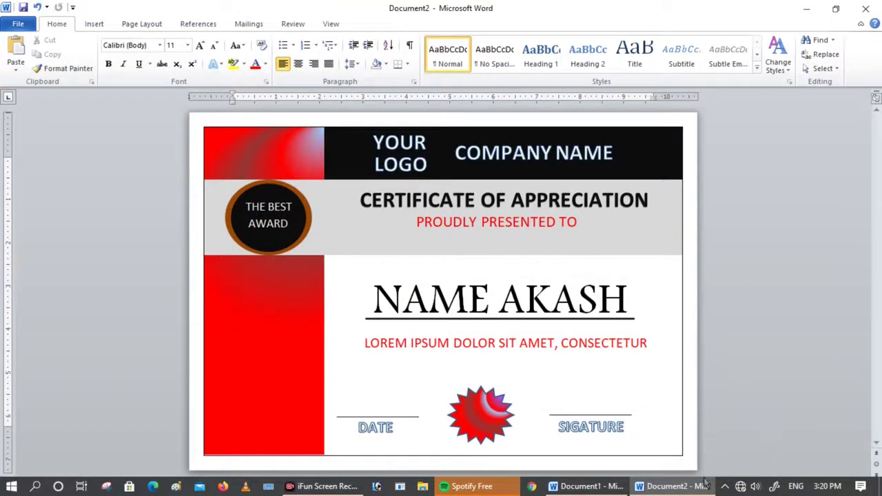
left_click(19, 25)
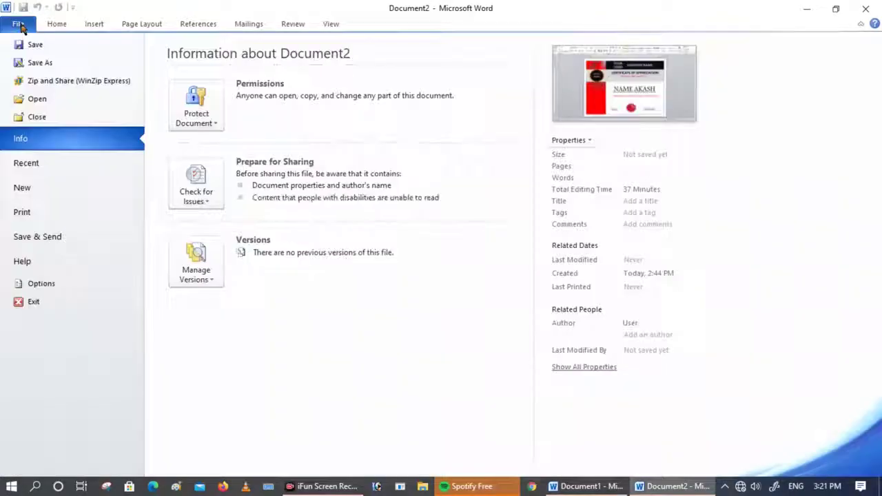
left_click(20, 23)
left_click(20, 23)
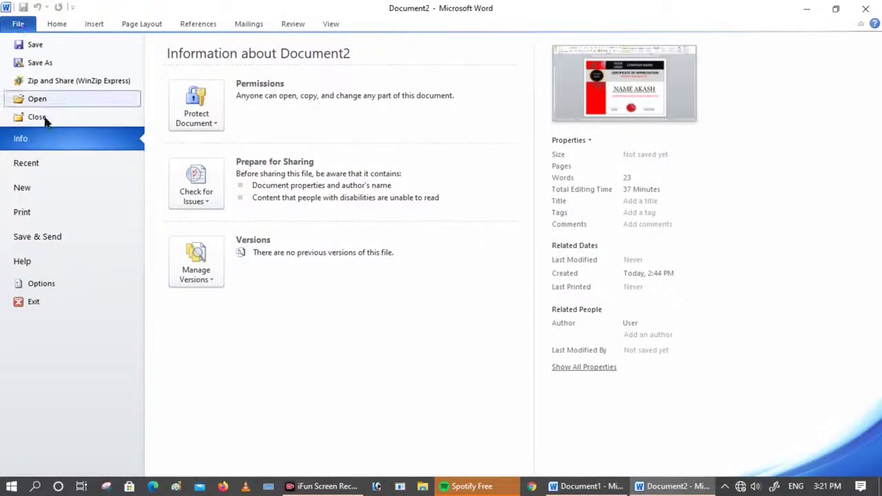
left_click(40, 63)
Step: Replace the name Doc1 with PROFESIONAL CERTIFICATE and save it to Documents
left_click(140, 219)
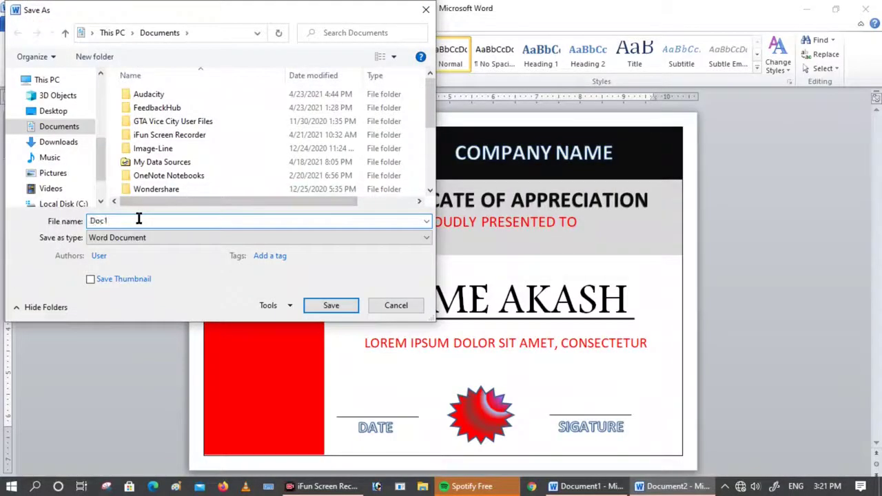
key("BackSpace")
key("BackSpace")
key("BackSpace")
key("BackSpace")
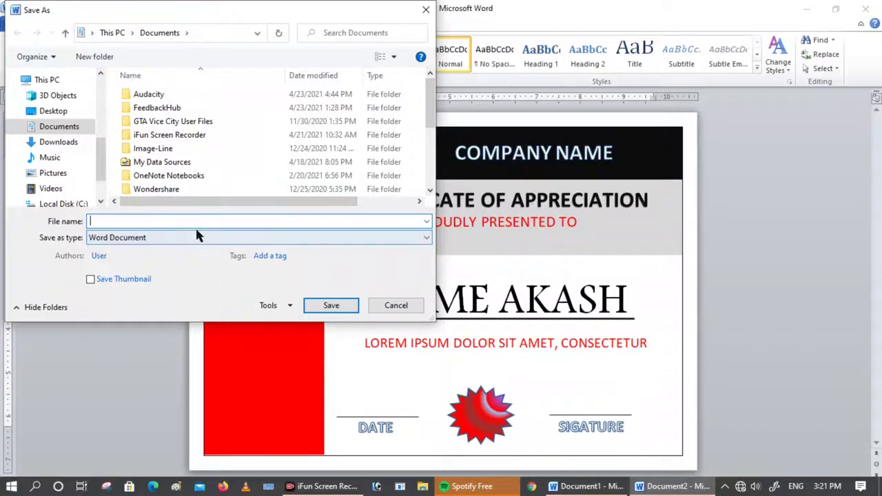
type("PROF")
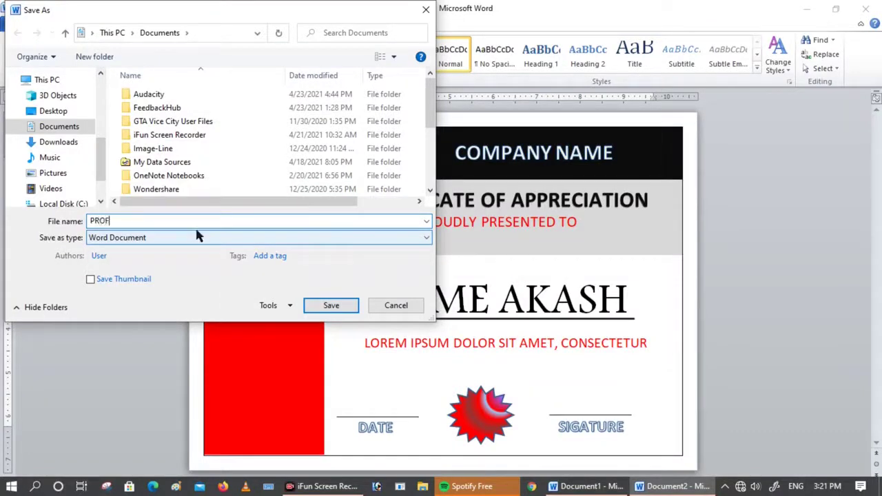
type("ESION")
type("AL LO")
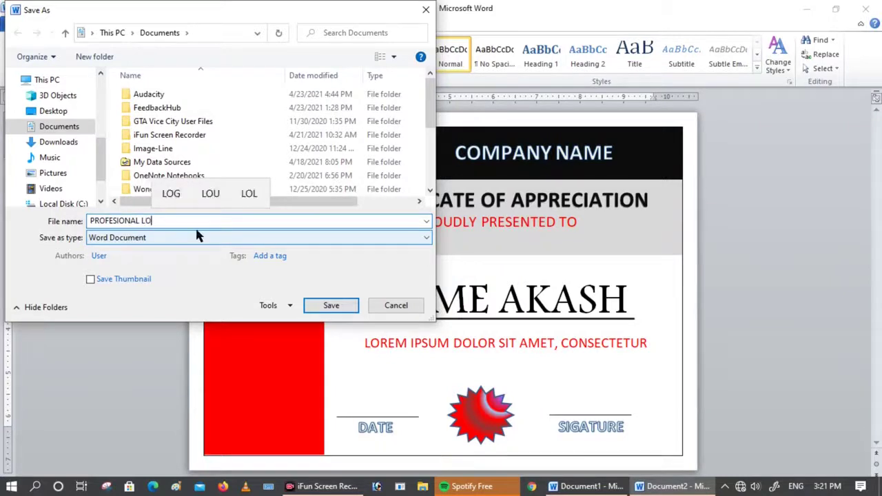
key("BackSpace")
key("BackSpace")
type("C")
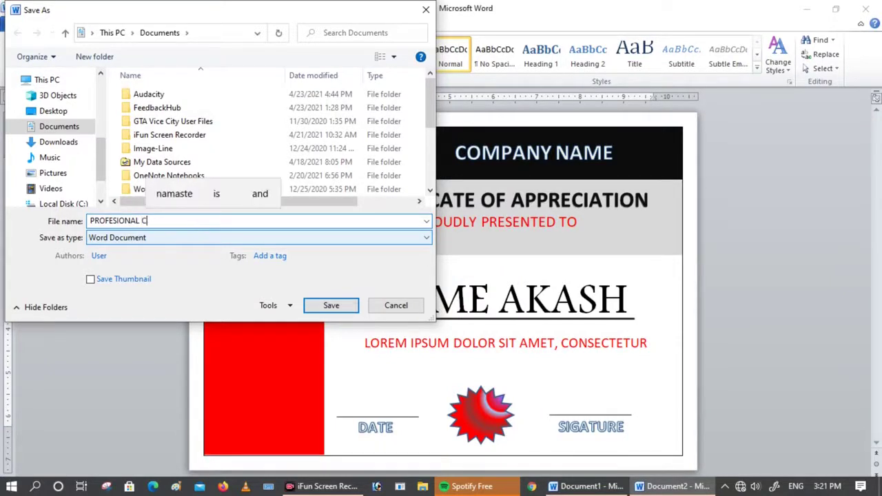
type("E")
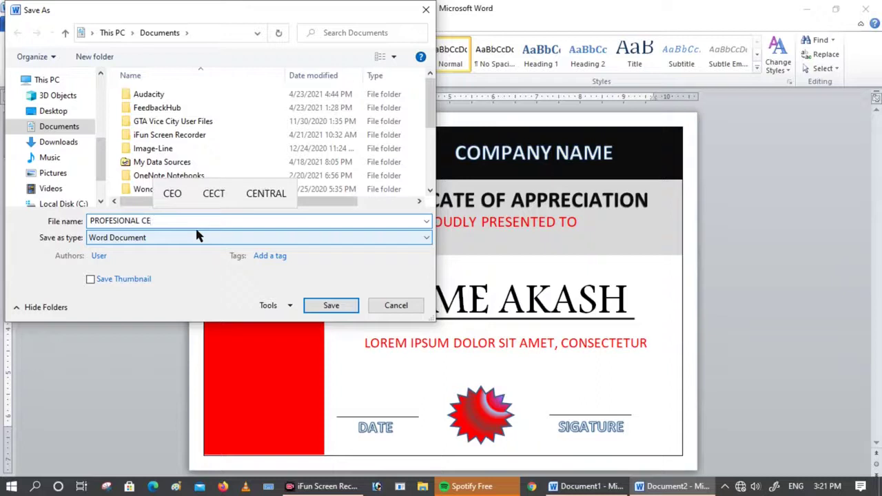
type("RT")
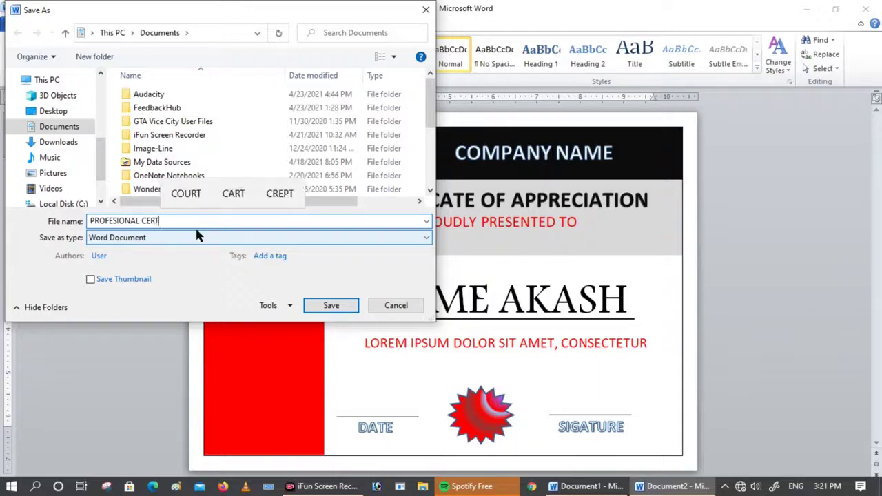
type("I")
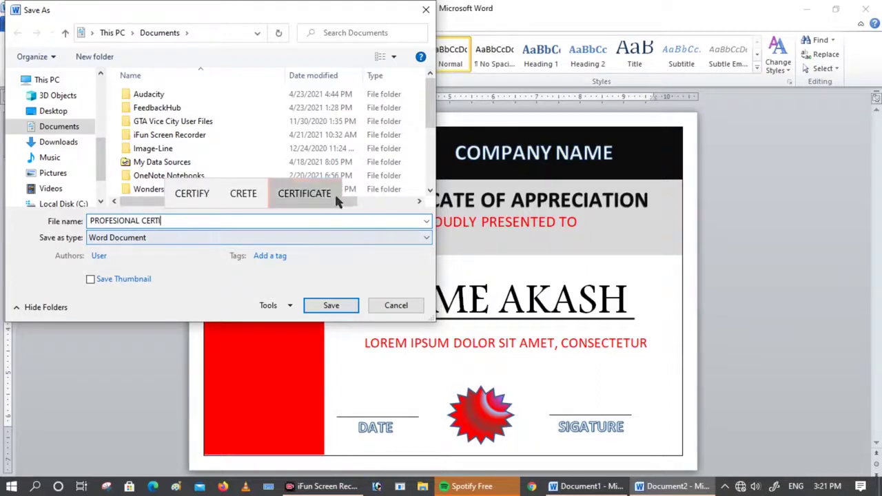
left_click(336, 200)
left_click(331, 305)
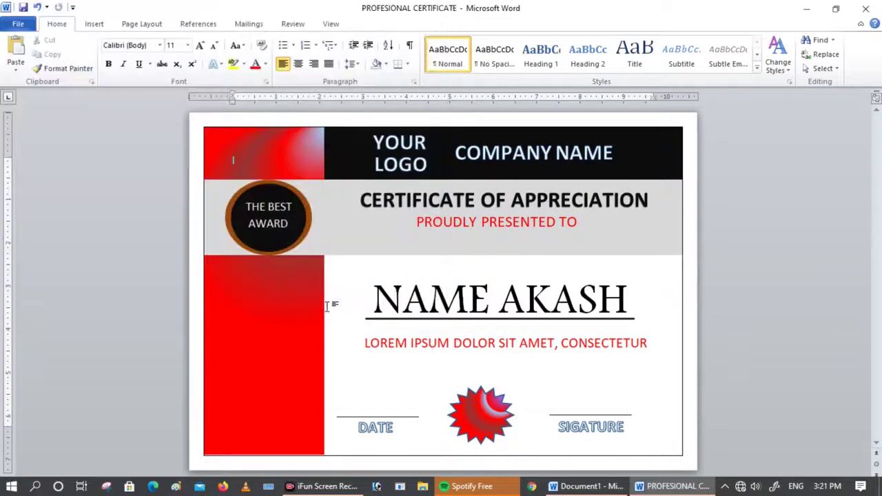